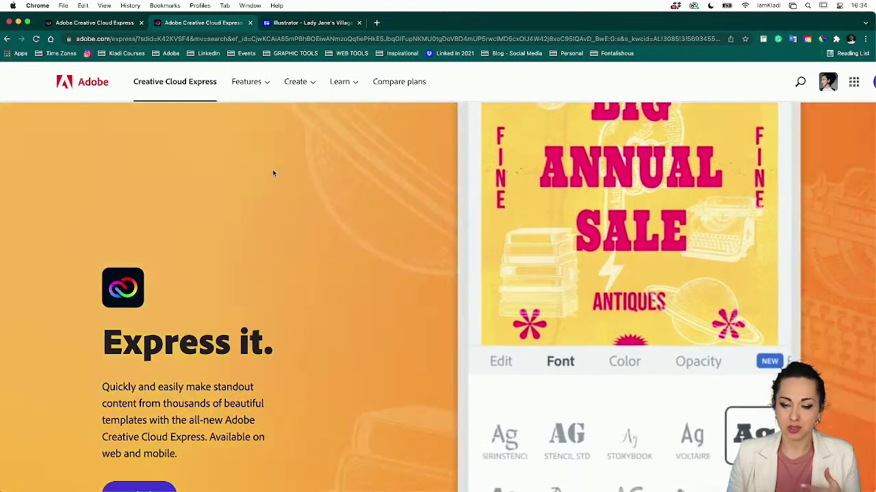
# - Examine the Creative Cloud Express landing page, from the template showcase down to the teamwork section
pyautogui.scroll(-5, 278, 316)
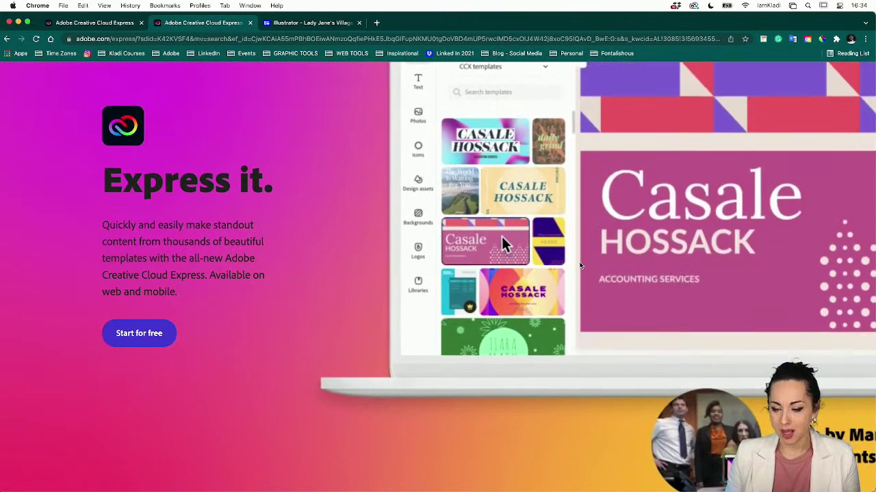
pyautogui.scroll(-7, 580, 266)
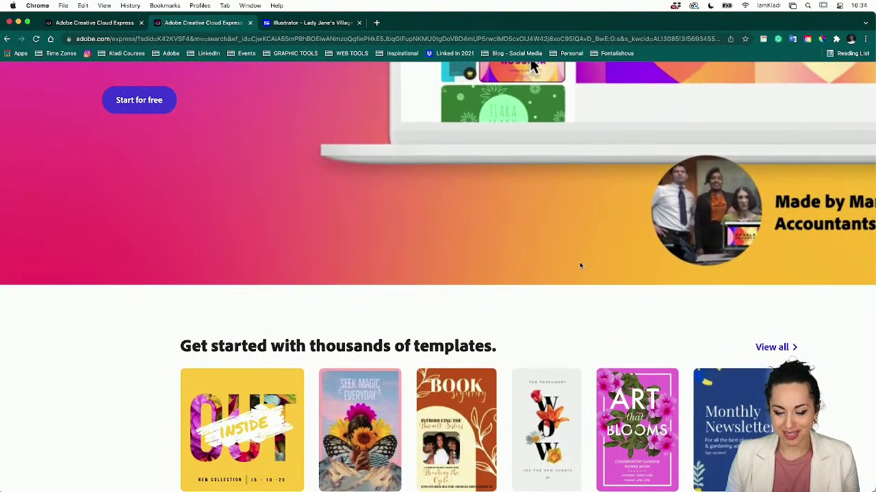
pyautogui.scroll(-1, 579, 266)
pyautogui.scroll(-2, 579, 266)
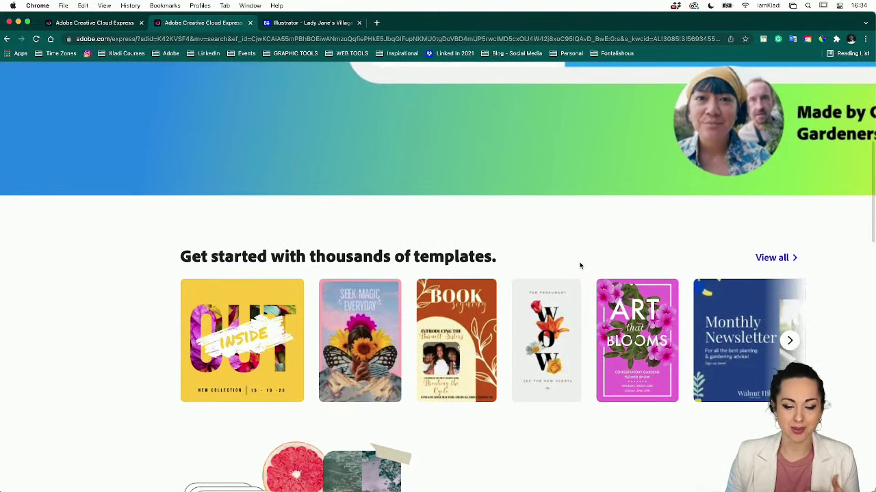
pyautogui.scroll(-2, 579, 266)
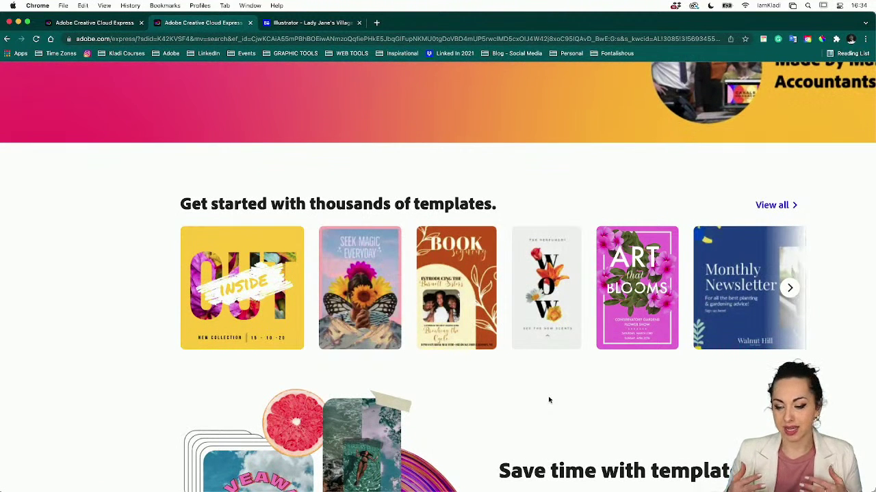
pyautogui.scroll(-6, 438, 274)
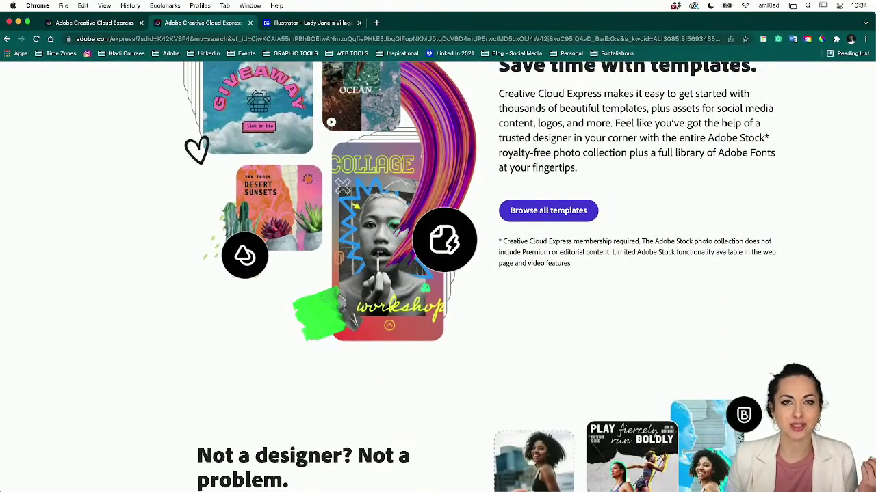
pyautogui.scroll(-2, 438, 274)
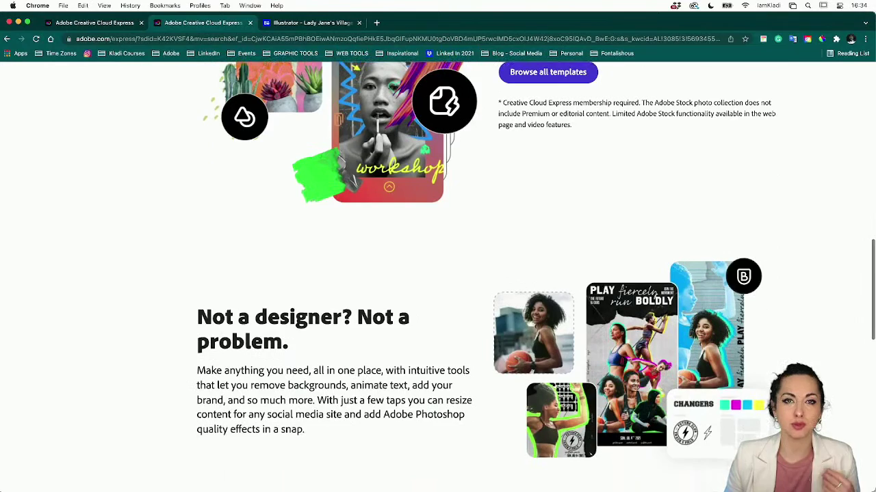
pyautogui.scroll(-4, 438, 273)
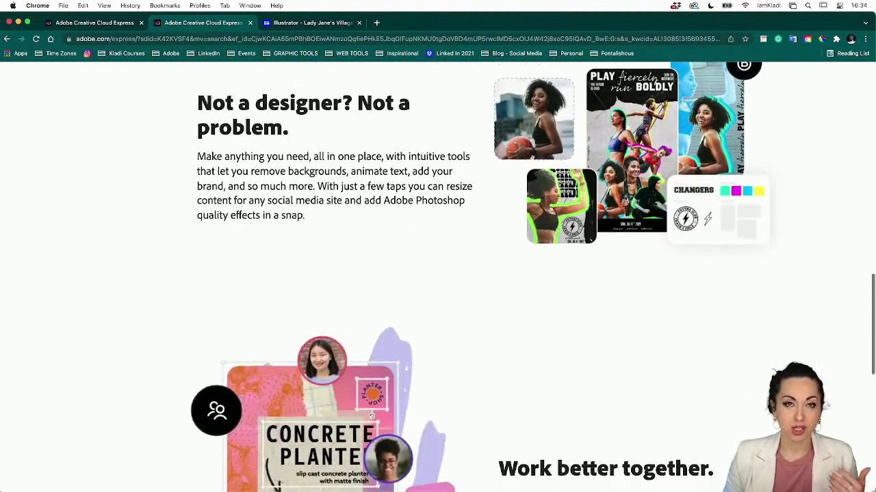
pyautogui.scroll(-2, 457, 383)
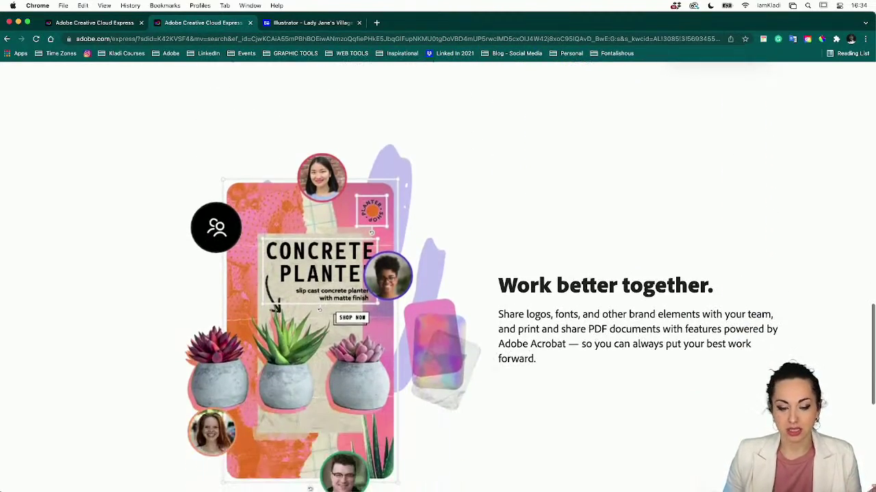
pyautogui.scroll(-2, 457, 383)
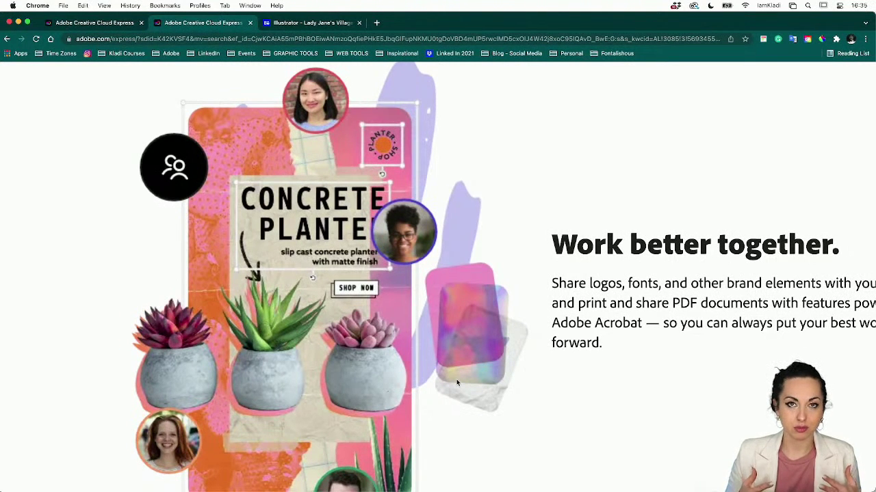
pyautogui.scroll(-10, 457, 379)
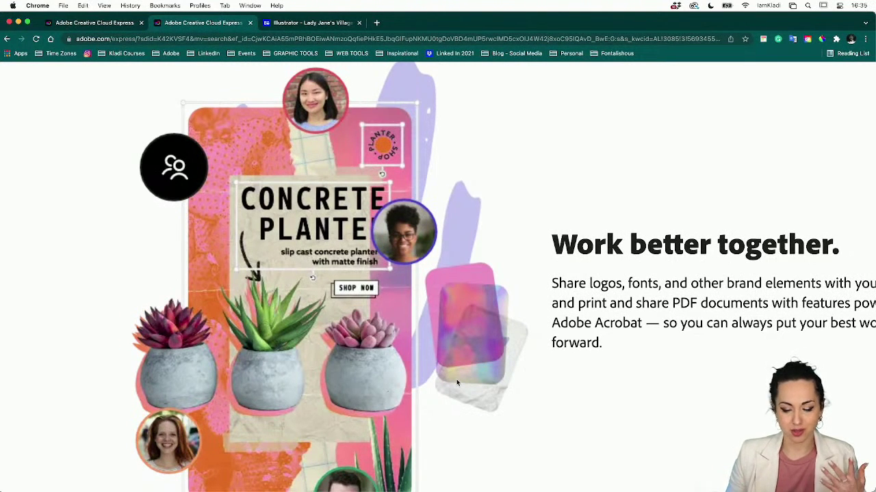
pyautogui.scroll(20, 457, 384)
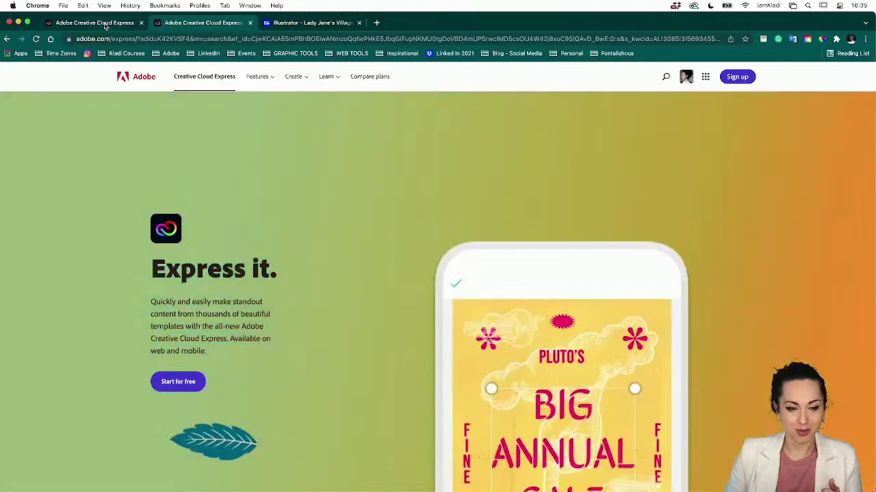
# - Switch to the Creative Cloud Express app, view the recent bakery project with six Raise & Bake logos, and return to the home page
pyautogui.click(101, 23)
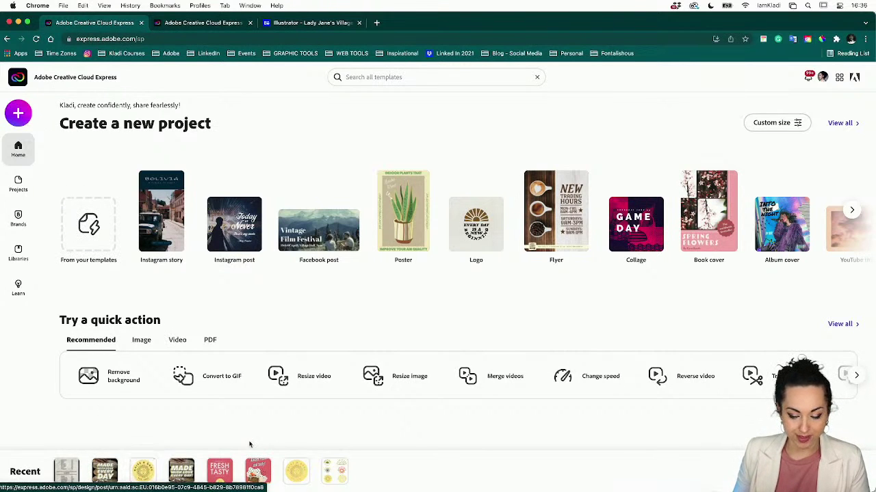
pyautogui.click(335, 478)
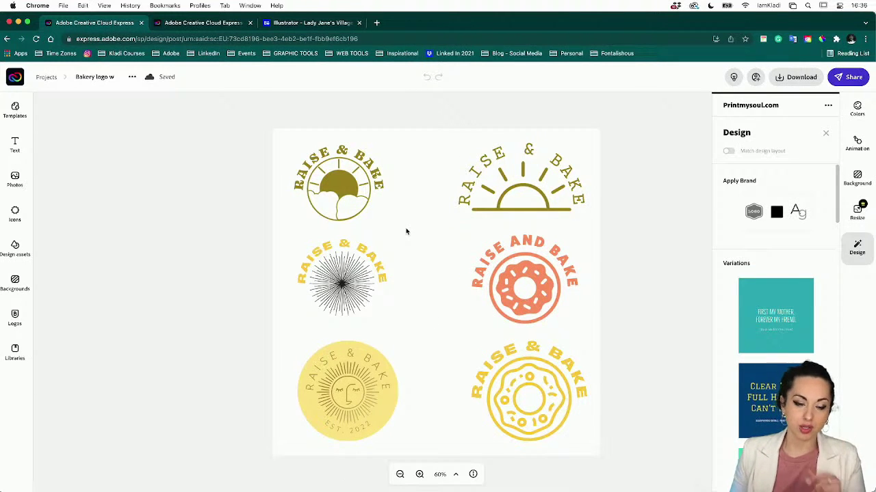
pyautogui.click(13, 80)
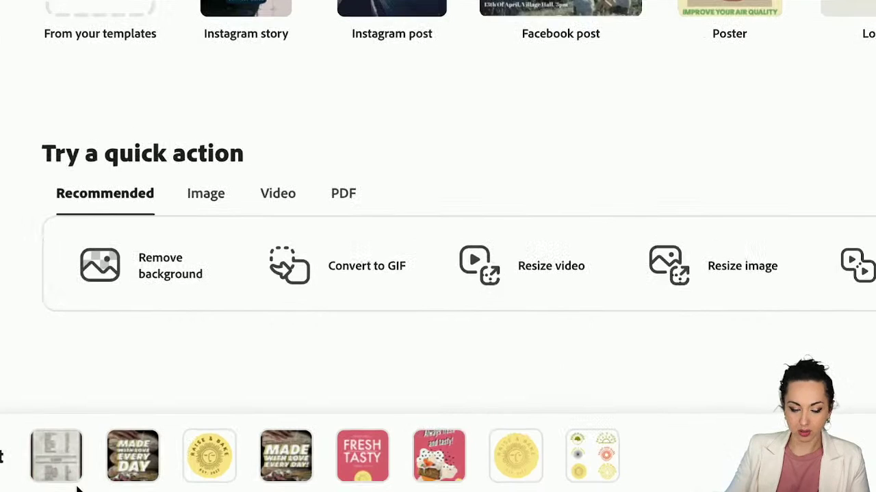
pyautogui.hotkey('ctrl', 'Up')
pyautogui.click(481, 149)
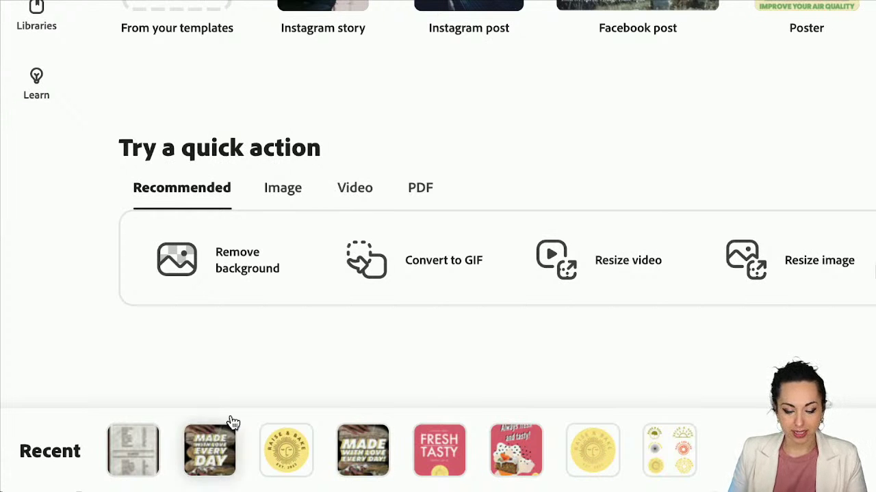
pyautogui.moveTo(140, 466)
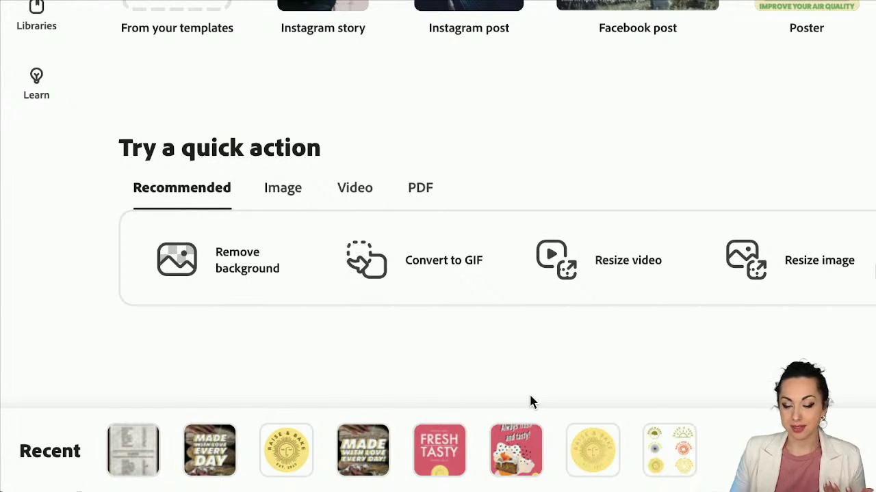
# - View the recent "Always fresh and tasty!" flyer and "Made with love every day!" story, returning to the home page after each
pyautogui.click(506, 450)
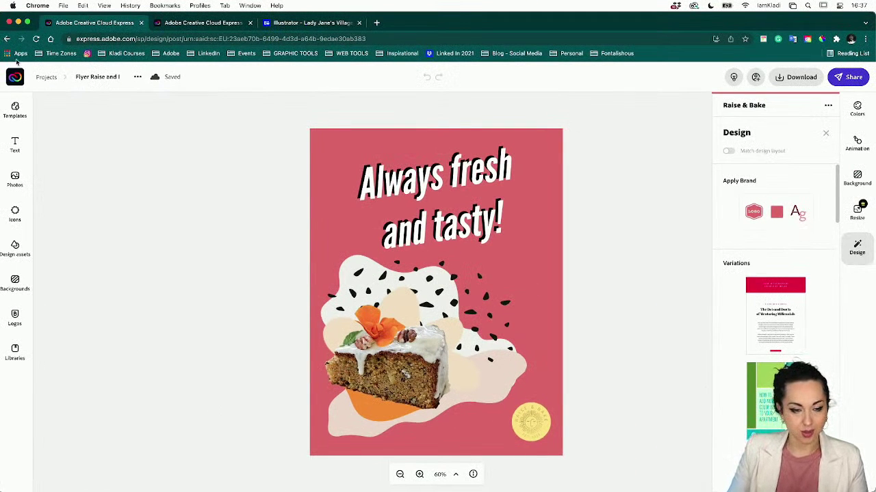
pyautogui.click(10, 82)
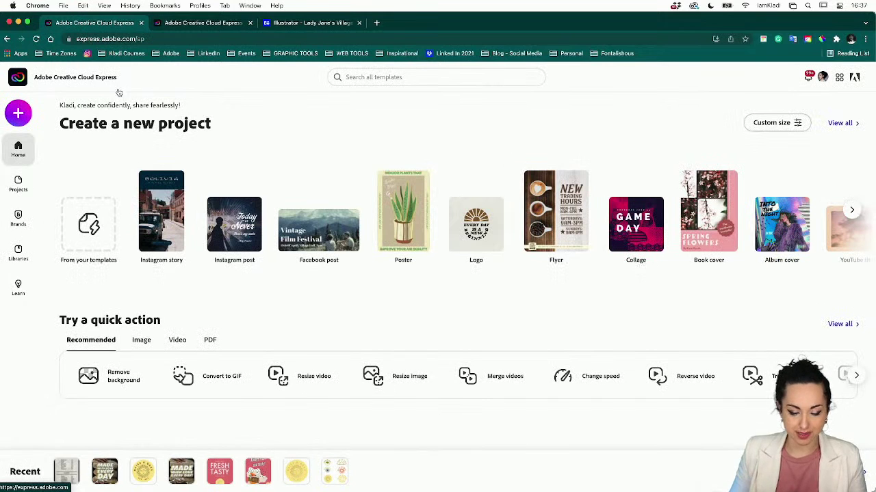
pyautogui.click(181, 470)
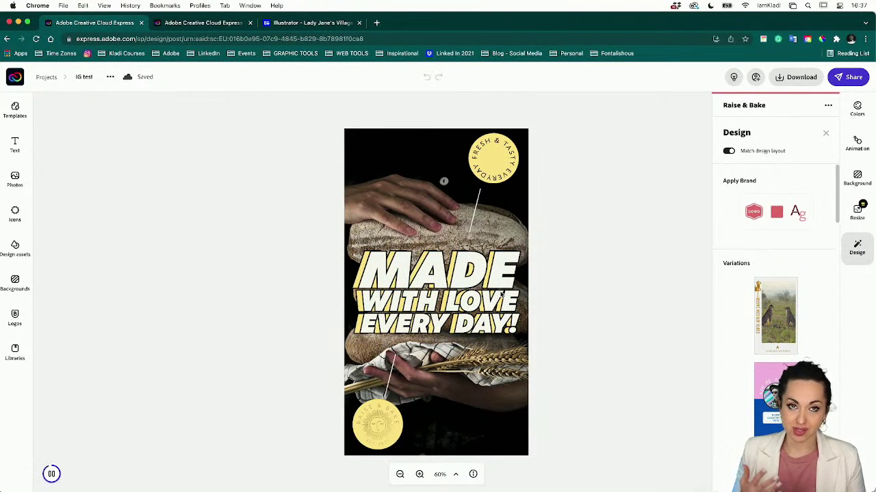
pyautogui.click(13, 85)
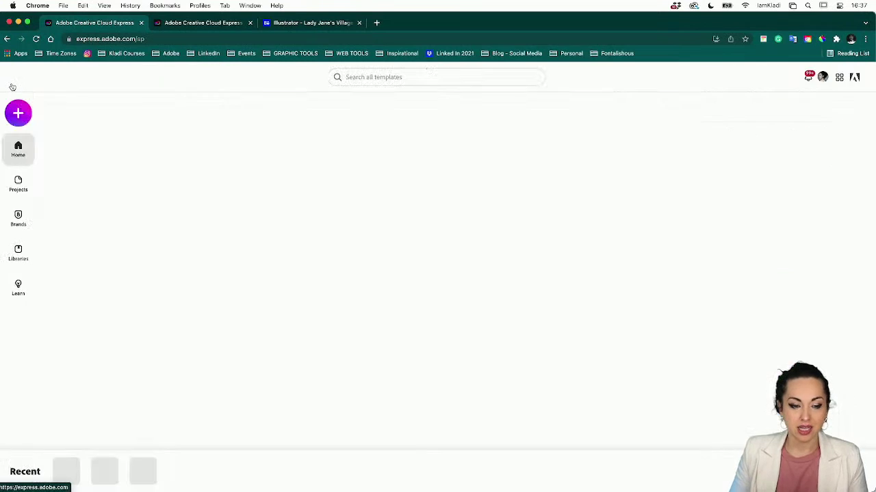
pyautogui.scroll(-3, 242, 210)
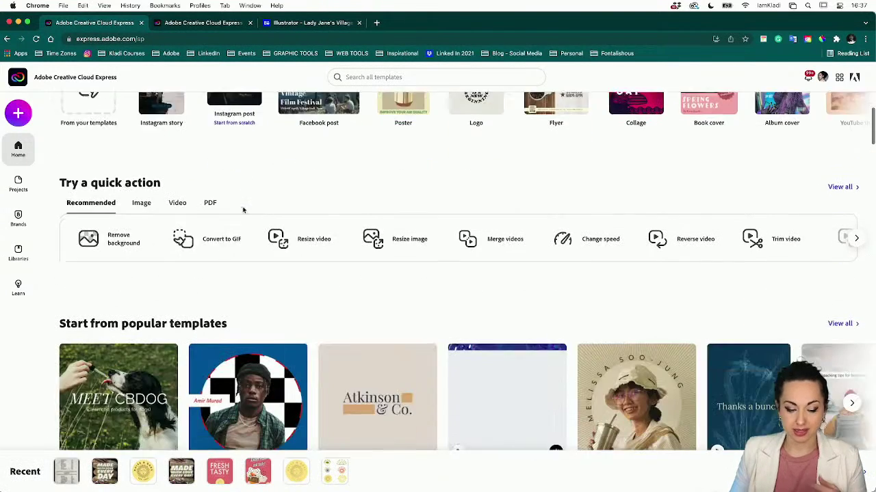
pyautogui.scroll(4, 241, 199)
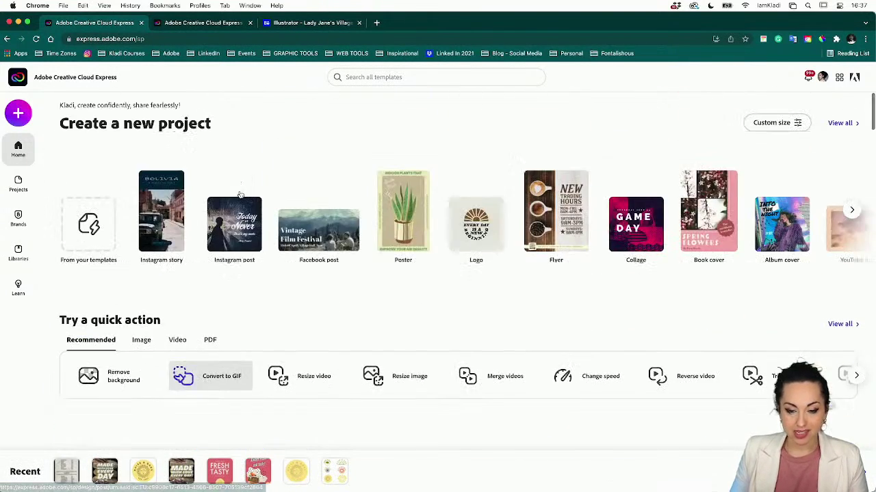
# - Search all templates for "menu" and filter the results by the food topic
pyautogui.click(432, 78)
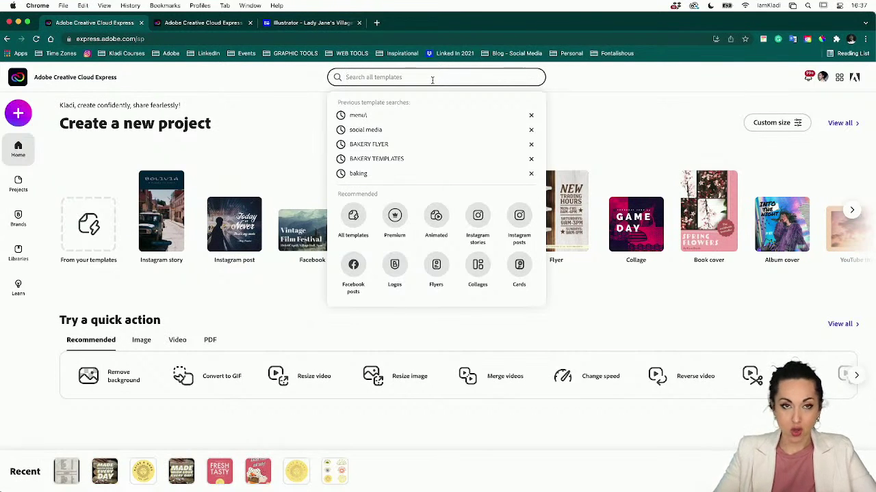
pyautogui.write('menu')
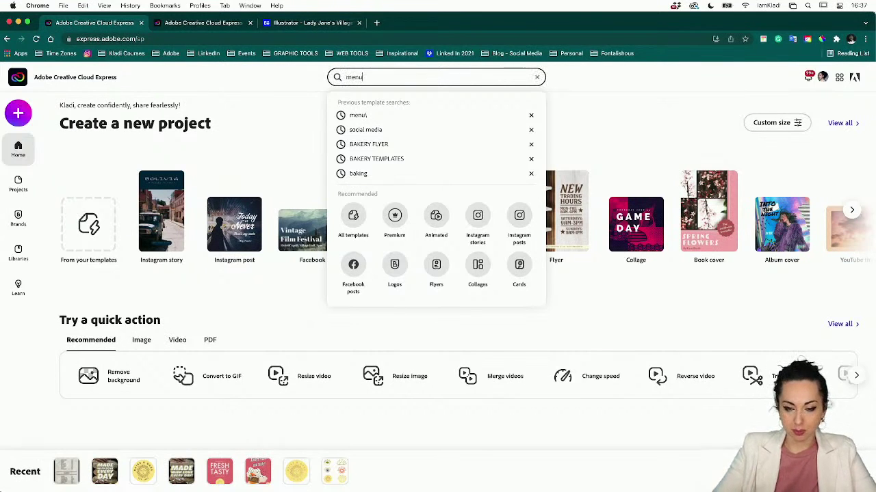
pyautogui.press('Return')
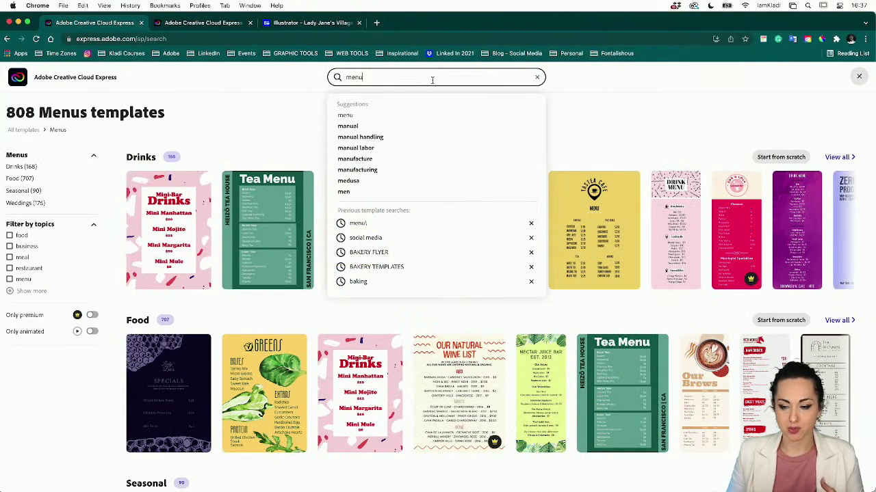
pyautogui.click(588, 114)
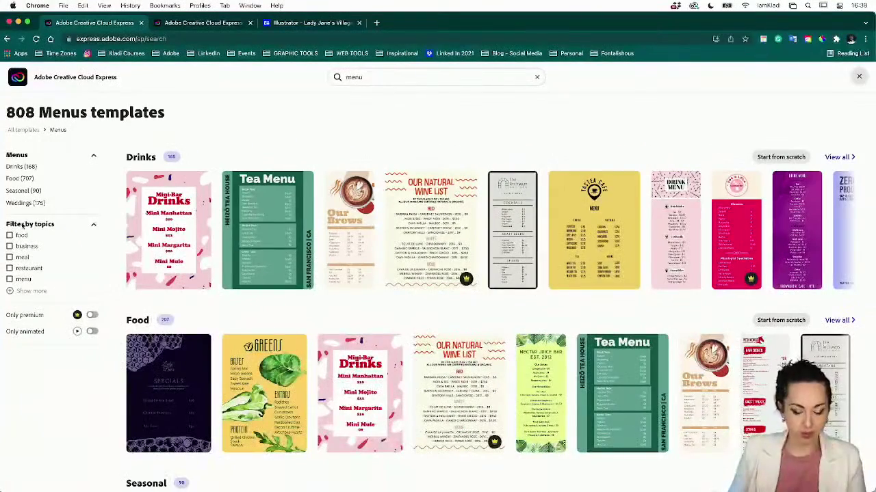
pyautogui.click(20, 236)
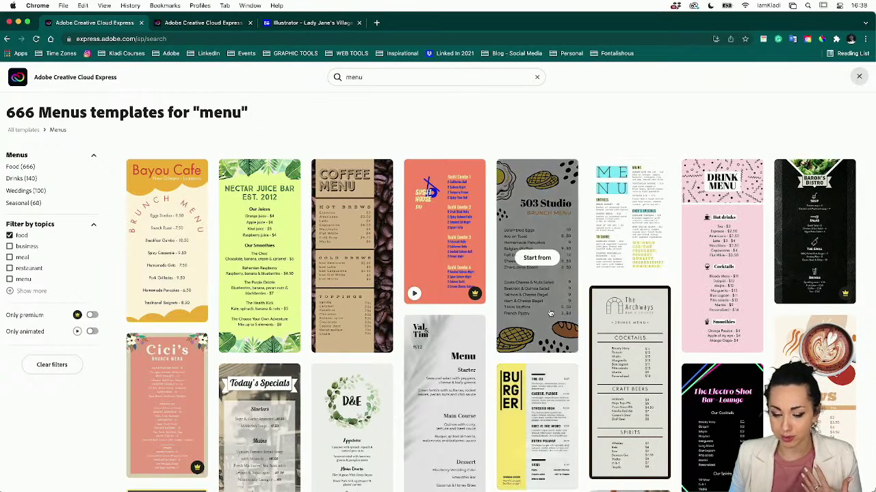
# - Browse the food menu templates for a suitable layout, previewing the pink Weekly Specials template and closing its preview
pyautogui.scroll(-3, 383, 420)
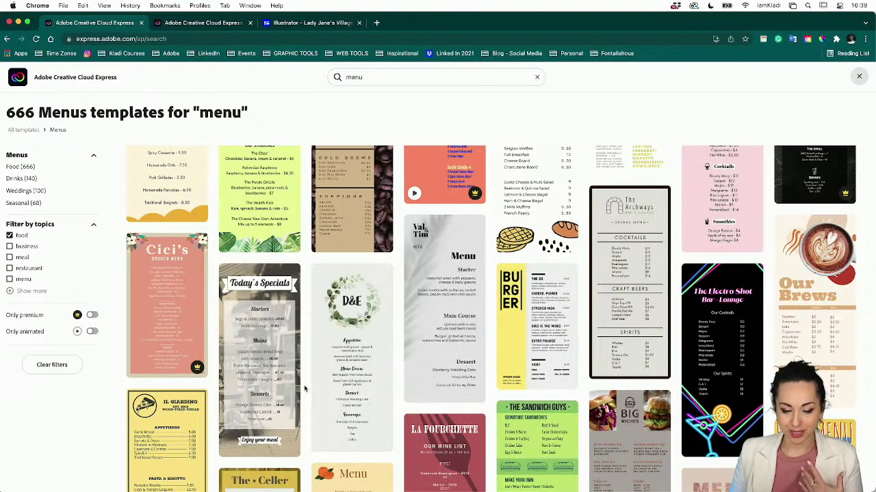
pyautogui.scroll(-5, 304, 388)
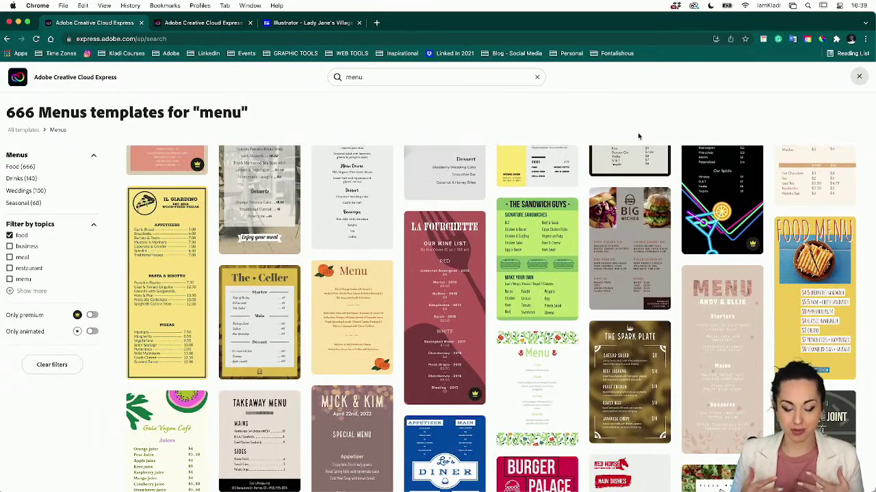
pyautogui.scroll(-8, 592, 282)
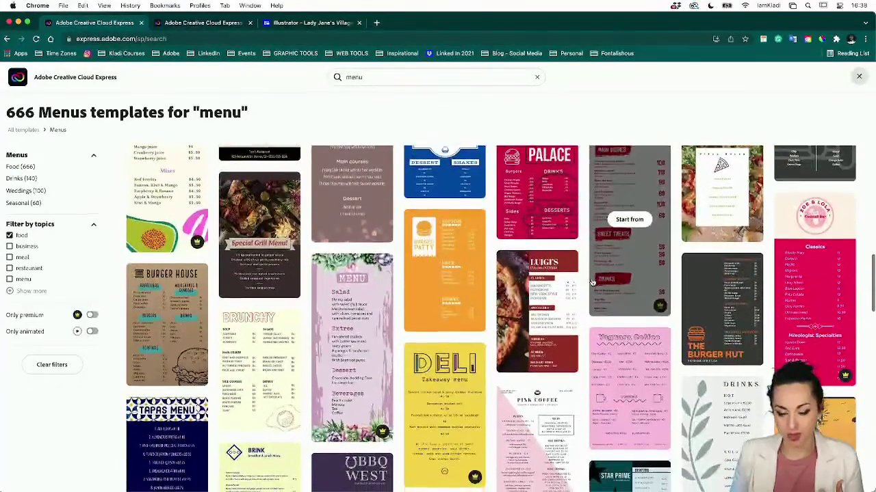
pyautogui.scroll(-5, 592, 282)
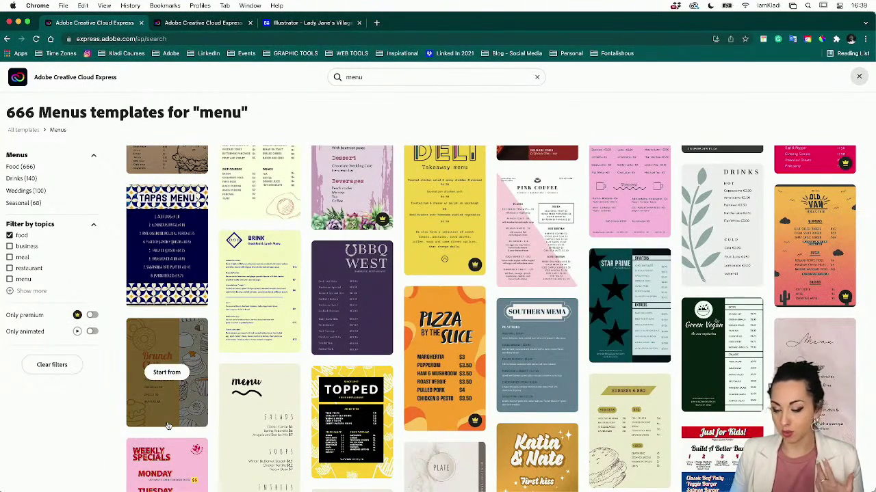
pyautogui.scroll(-2, 167, 426)
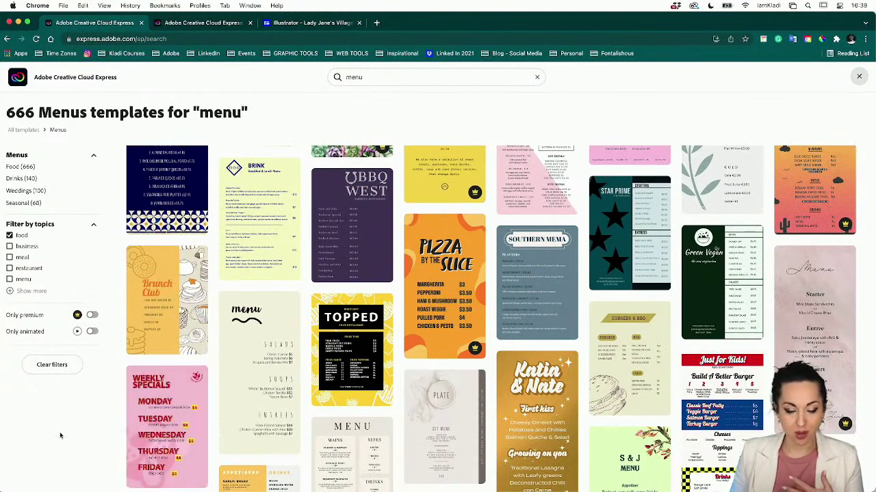
pyautogui.click(169, 404)
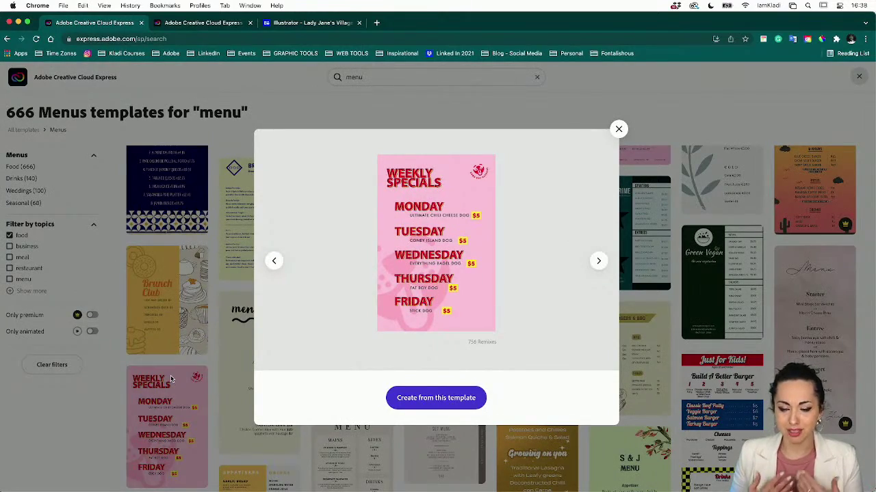
pyautogui.click(142, 418)
pyautogui.scroll(-6, 421, 293)
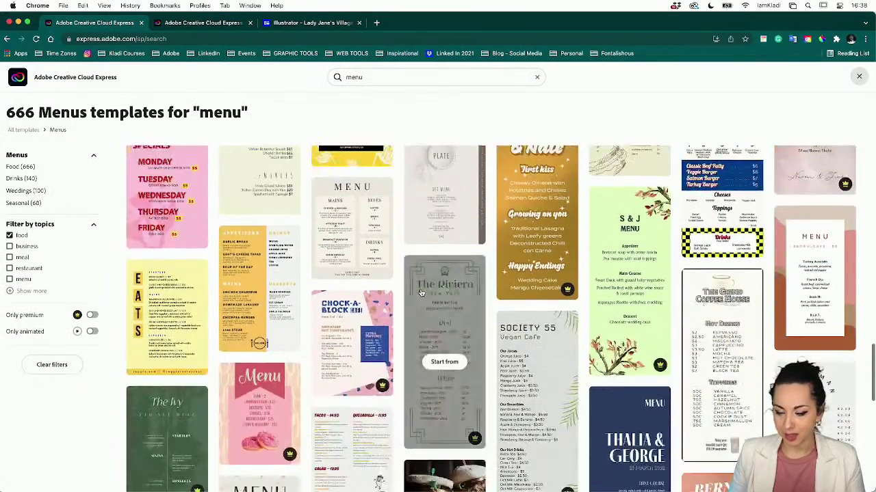
pyautogui.scroll(-8, 420, 293)
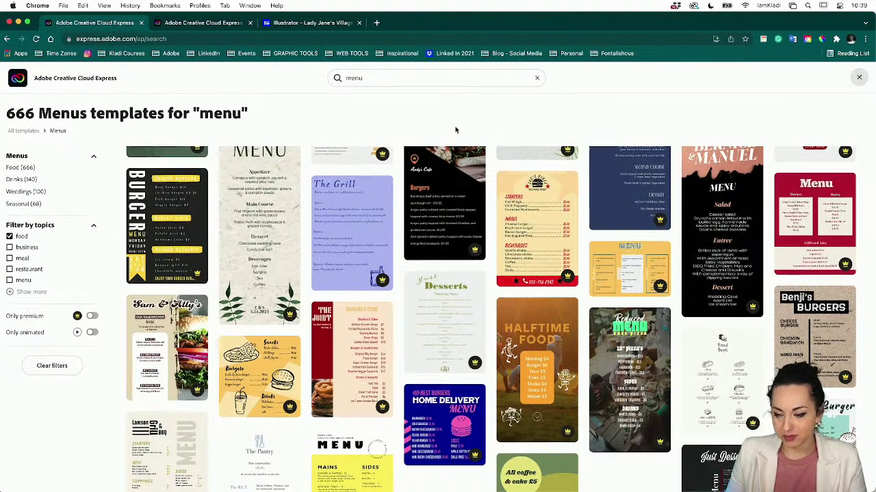
# - Narrow the menu templates to the Food category and start from the yellow Deli Takeaway menu template
pyautogui.scroll(-5, 503, 235)
pyautogui.scroll(10, 503, 235)
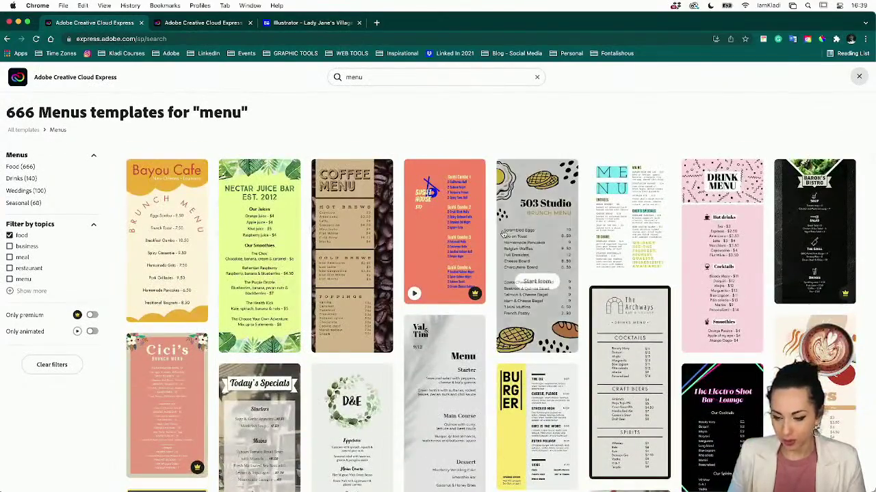
pyautogui.click(14, 167)
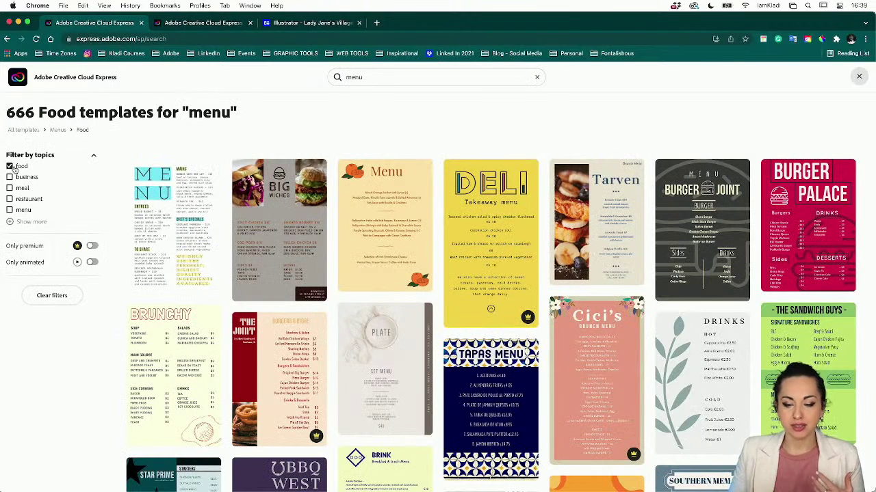
pyautogui.moveTo(493, 174)
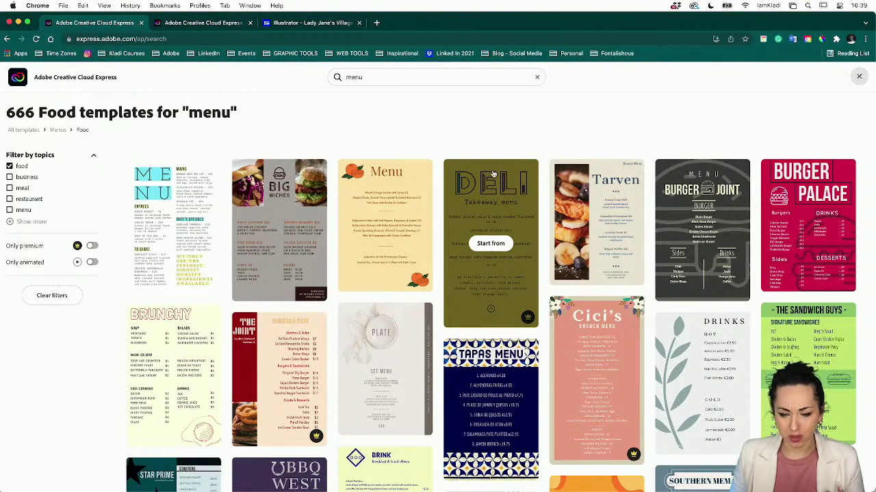
pyautogui.click(491, 174)
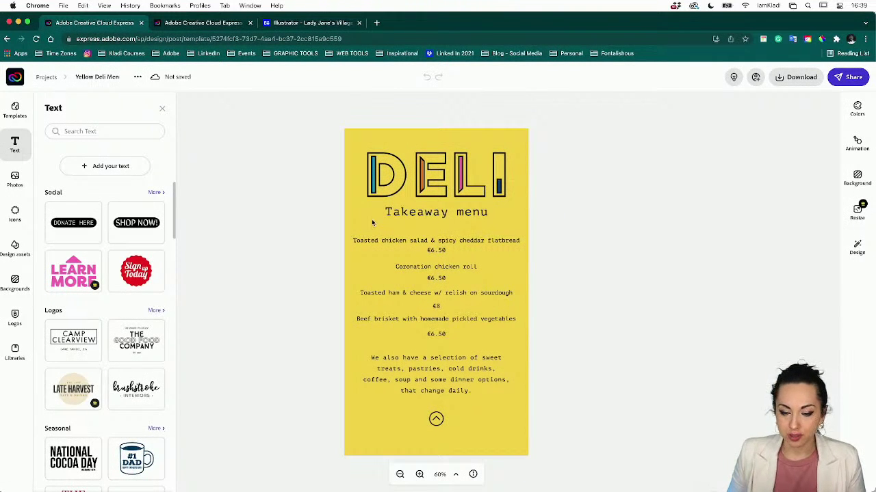
# - Remove and retype the last letter of the DELI heading, and check the heading's font list
pyautogui.click(375, 194)
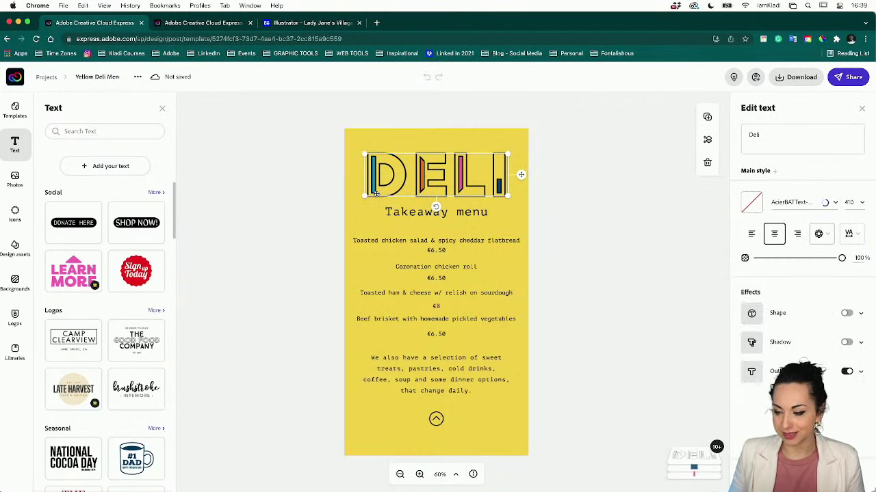
pyautogui.doubleClick(375, 194)
pyautogui.click(773, 151)
pyautogui.press('BackSpace')
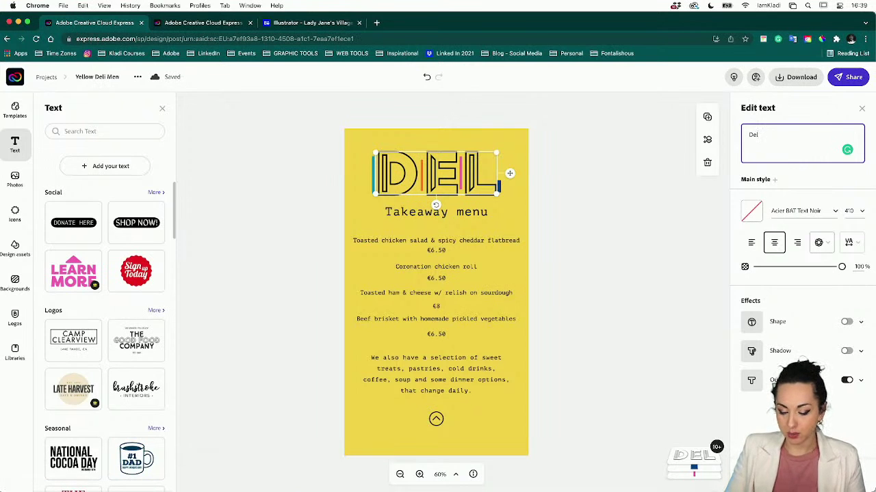
pyautogui.write('i')
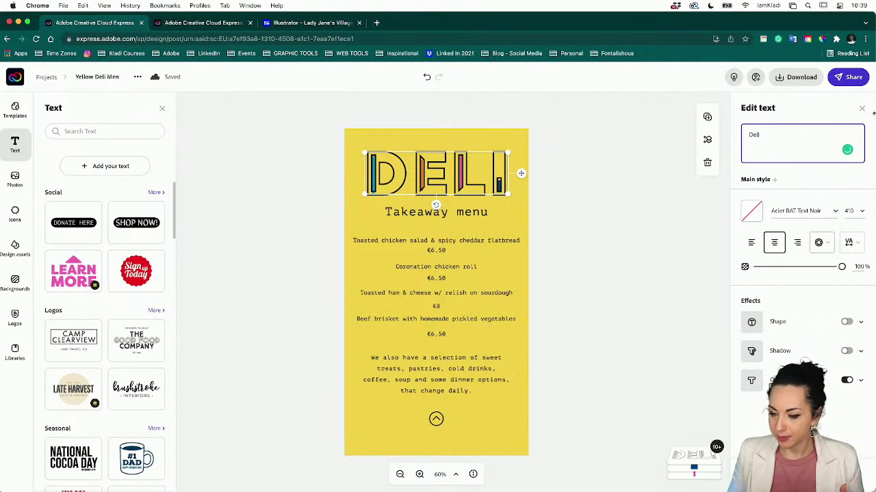
pyautogui.click(834, 218)
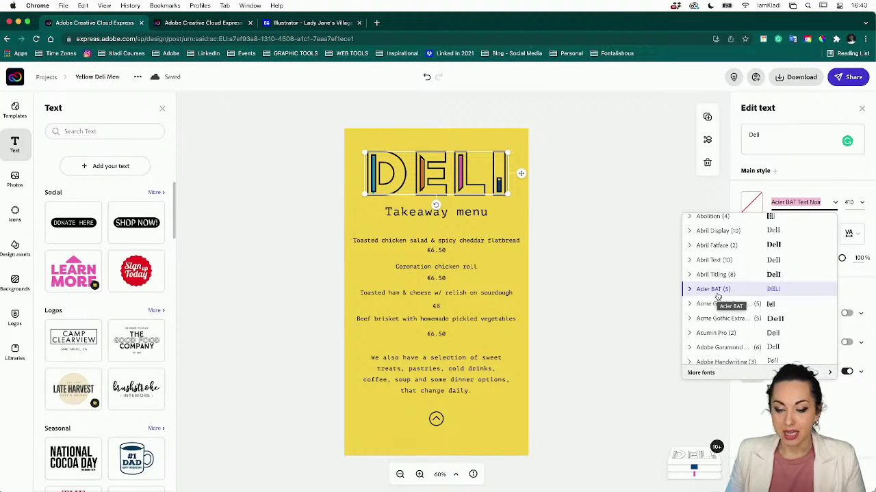
pyautogui.click(801, 142)
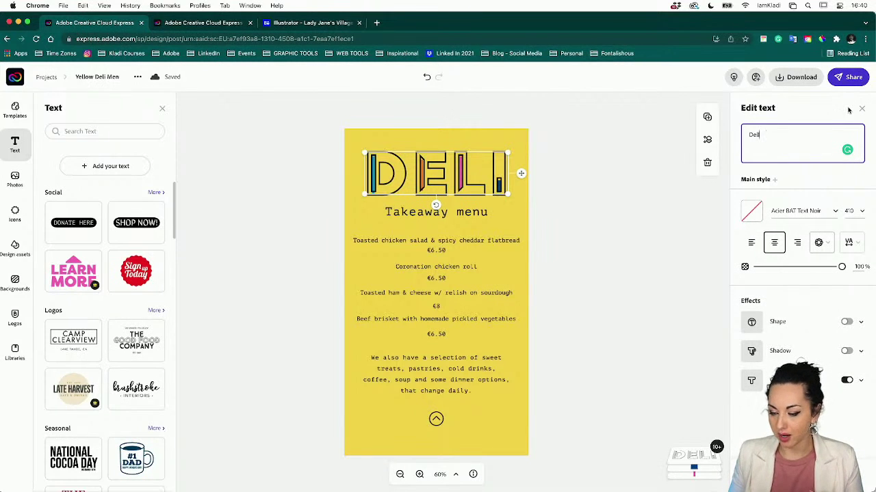
# - Toggle the DELI heading's outline effect off and on to compare the looks, and turn its transparent text back on
pyautogui.click(846, 379)
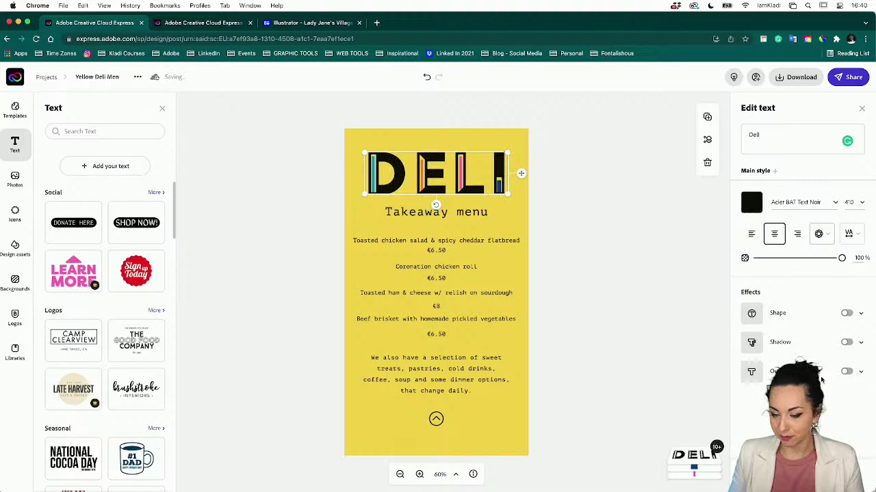
pyautogui.click(846, 372)
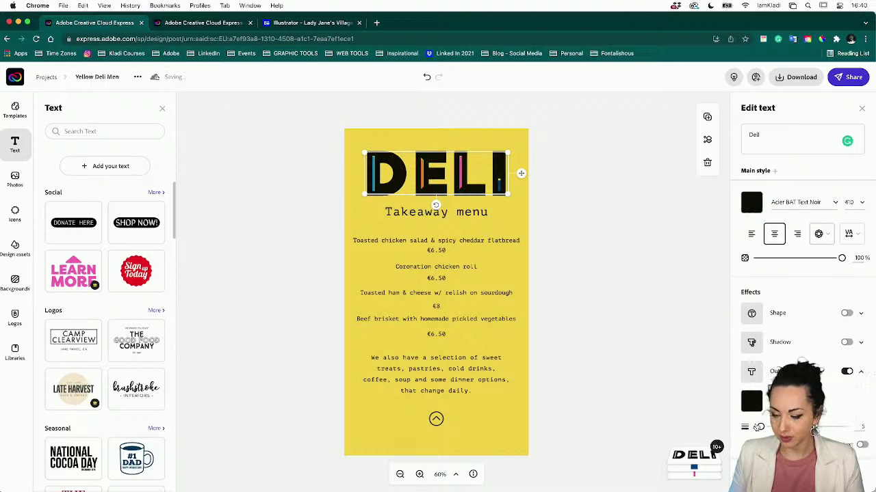
pyautogui.click(846, 372)
pyautogui.click(846, 371)
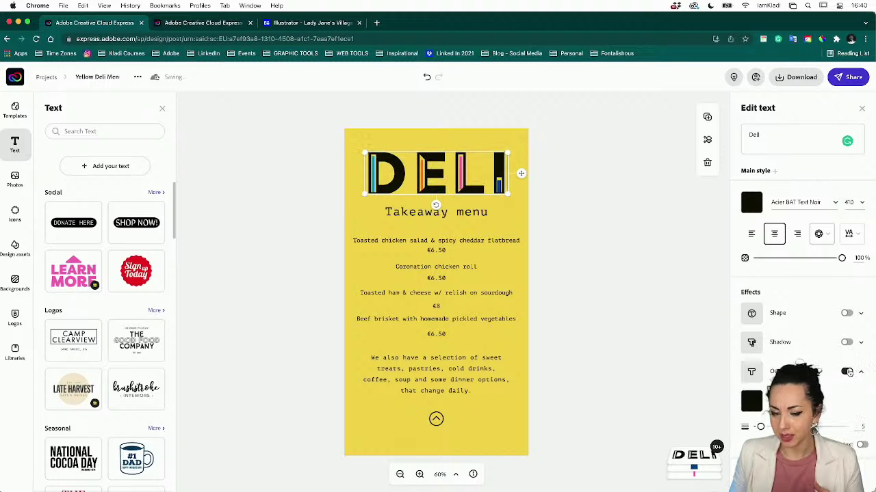
pyautogui.click(847, 372)
pyautogui.click(847, 371)
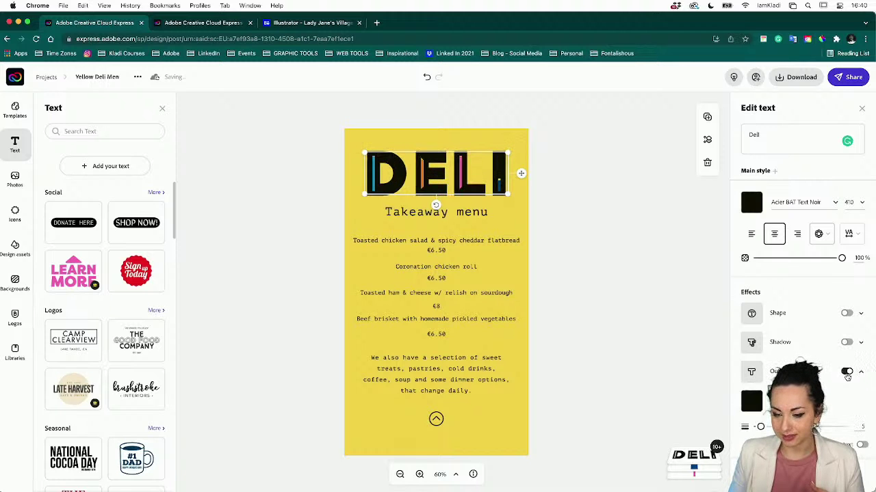
pyautogui.scroll(-1, 847, 371)
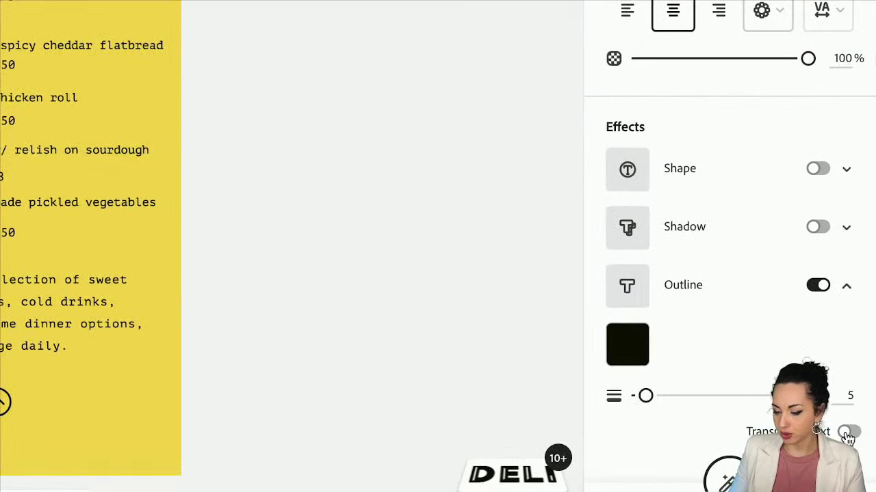
pyautogui.click(848, 432)
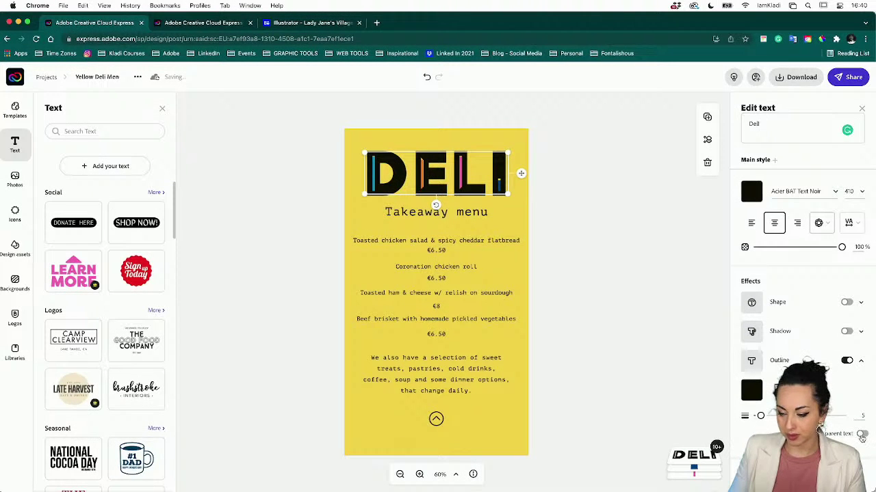
pyautogui.click(862, 435)
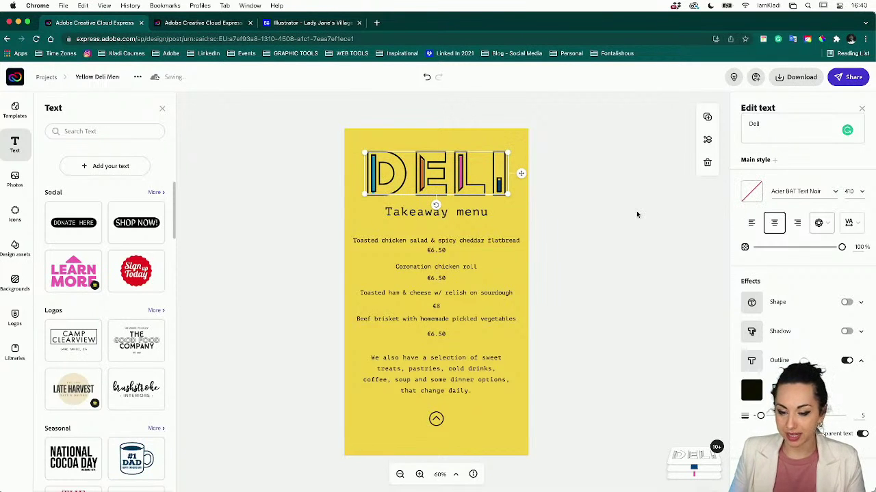
# - Replace the DELI heading text with "MENU" and shrink it to about size 372 to fit within the page width
pyautogui.doubleClick(753, 124)
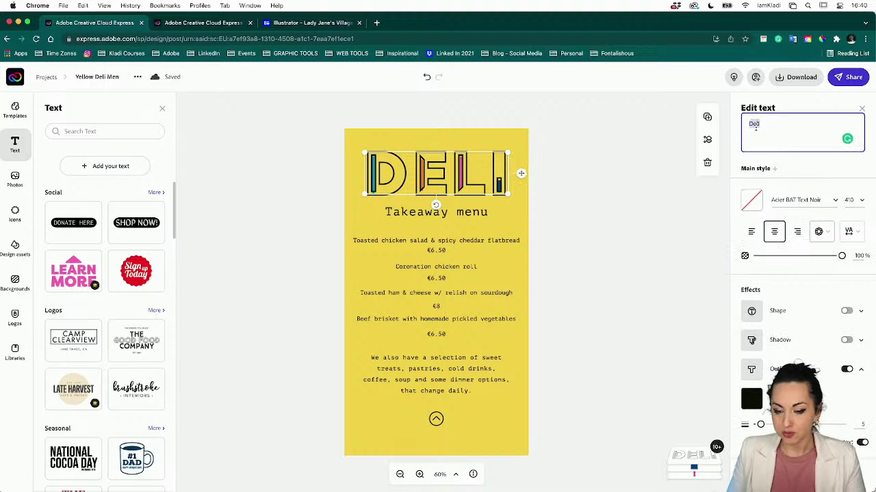
pyautogui.write('MENU')
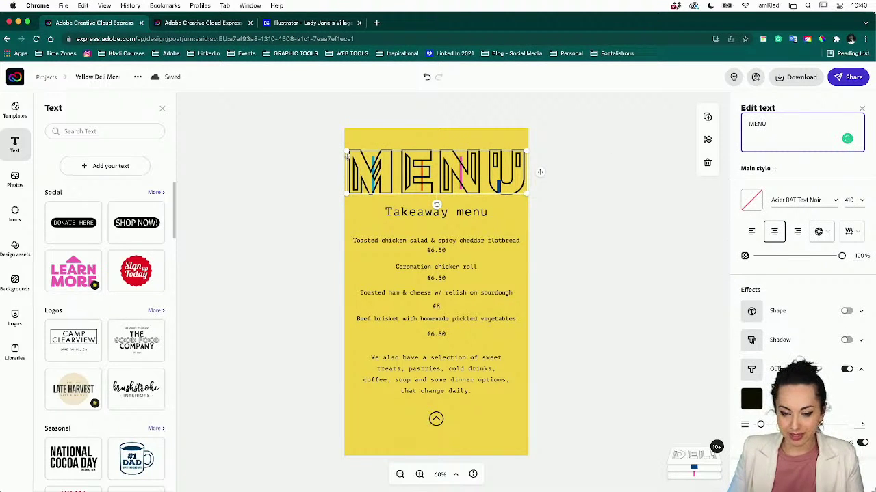
pyautogui.moveTo(346, 152); pyautogui.dragTo(362, 160)
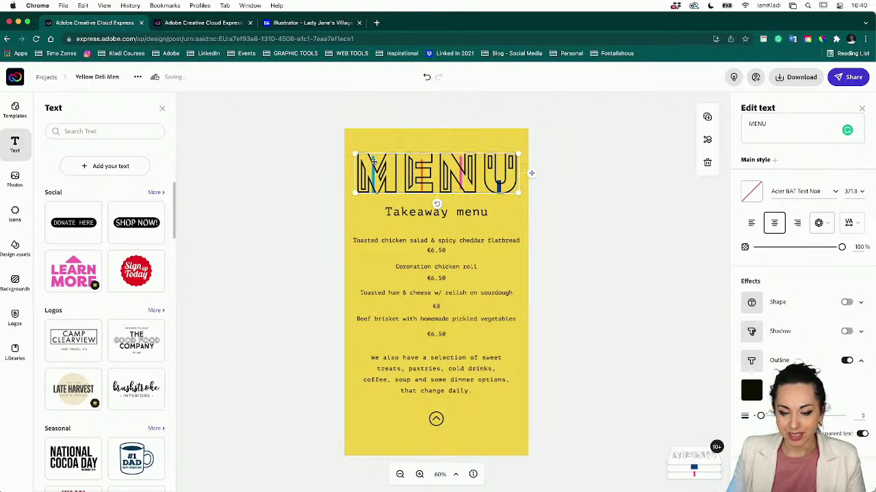
# - Try to drag the blue bar behind the letter M into place
pyautogui.scroll(5, 506, 176)
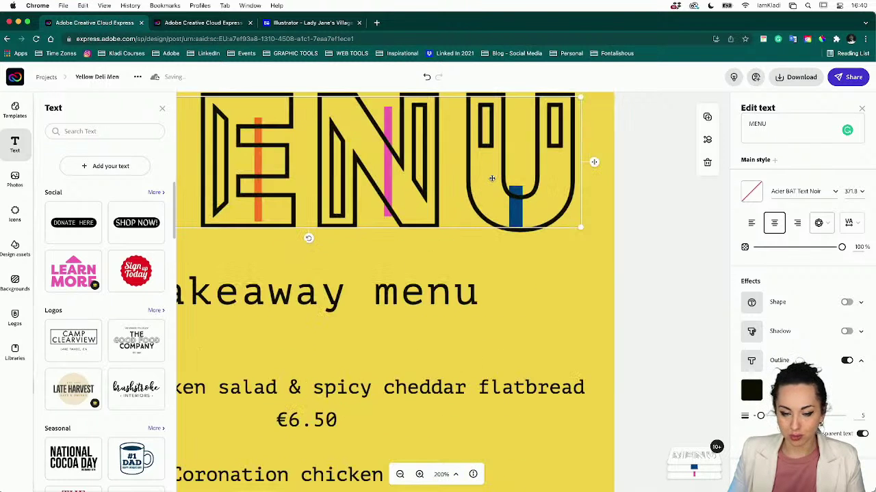
pyautogui.hscroll(-6, 491, 178)
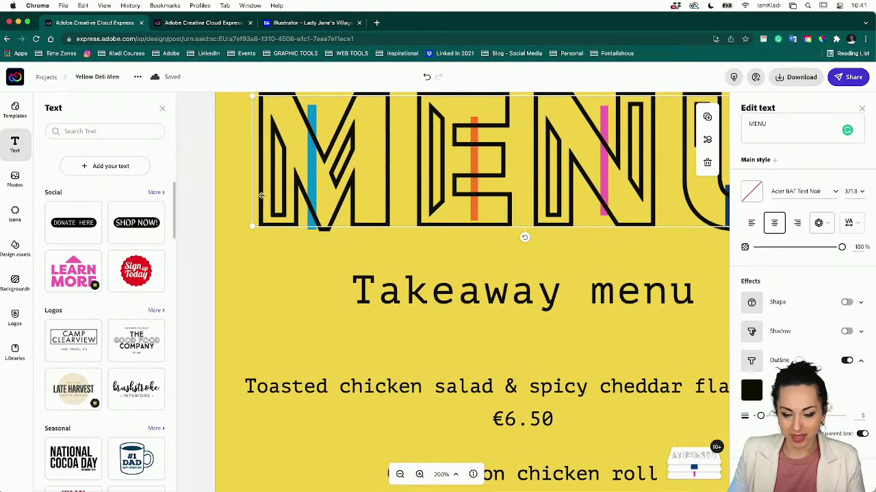
pyautogui.click(311, 234)
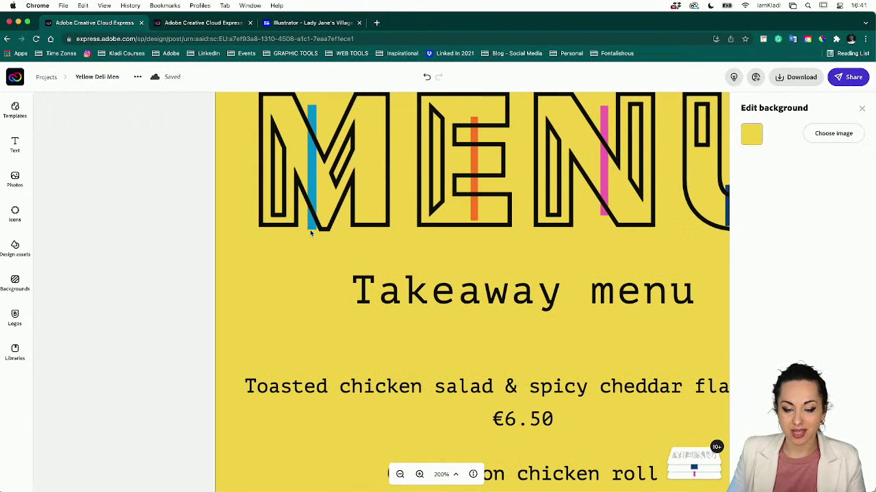
pyautogui.click(312, 227)
pyautogui.moveTo(312, 228)
pyautogui.mouseDown()
pyautogui.moveTo(279, 217)
pyautogui.moveTo(310, 225)
pyautogui.mouseUp()
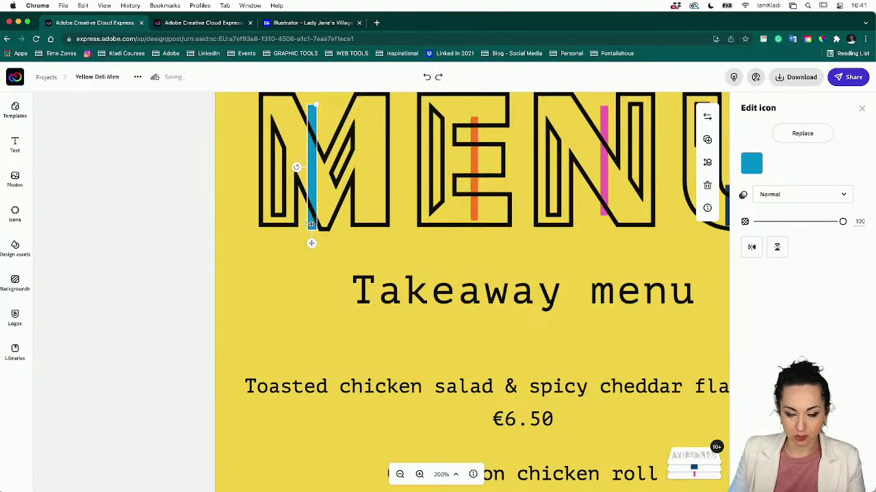
pyautogui.click(310, 225)
pyautogui.click(311, 236)
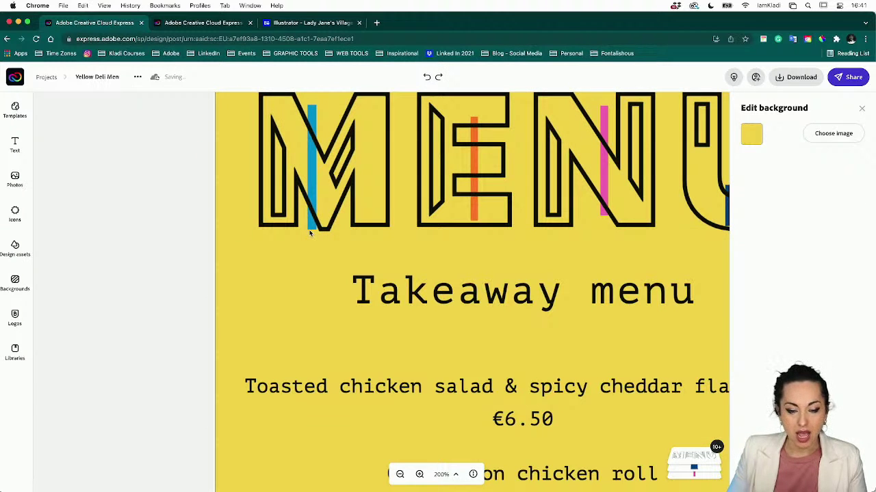
pyautogui.click(314, 230)
pyautogui.click(314, 232)
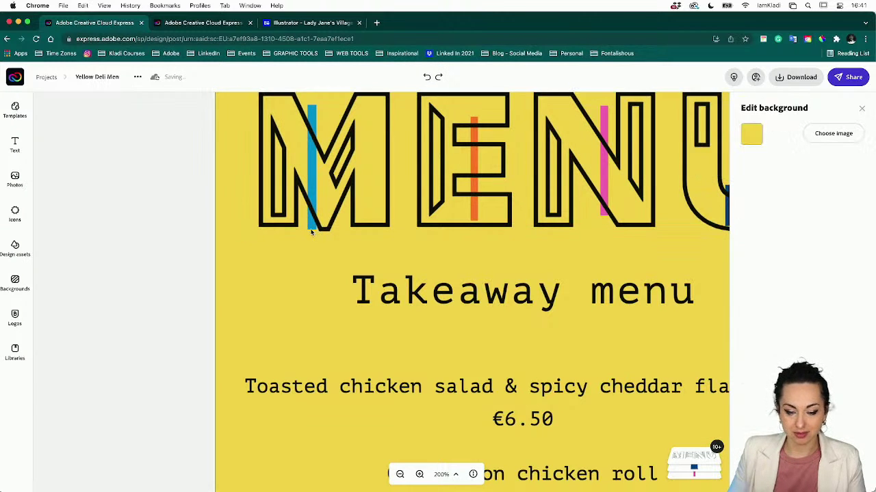
# - Nudge the blue bar into the narrow slot in the left stem of the M and shrink it to fit
pyautogui.click(311, 230)
pyautogui.hotkey('shift', 'Left')
pyautogui.hotkey('shift', 'Left')
pyautogui.hotkey('shift', 'Left')
pyautogui.hotkey('shift', 'Left')
pyautogui.press('Right')
pyautogui.press('Right')
pyautogui.press('Right')
pyautogui.press('Right')
pyautogui.press('Right')
pyautogui.press('Right')
pyautogui.press('Right')
pyautogui.press('Right')
pyautogui.press('Right')
pyautogui.press('Right')
pyautogui.press('Right')
pyautogui.press('Right')
pyautogui.press('Right')
pyautogui.press('Right')
pyautogui.press('Right')
pyautogui.press('Right')
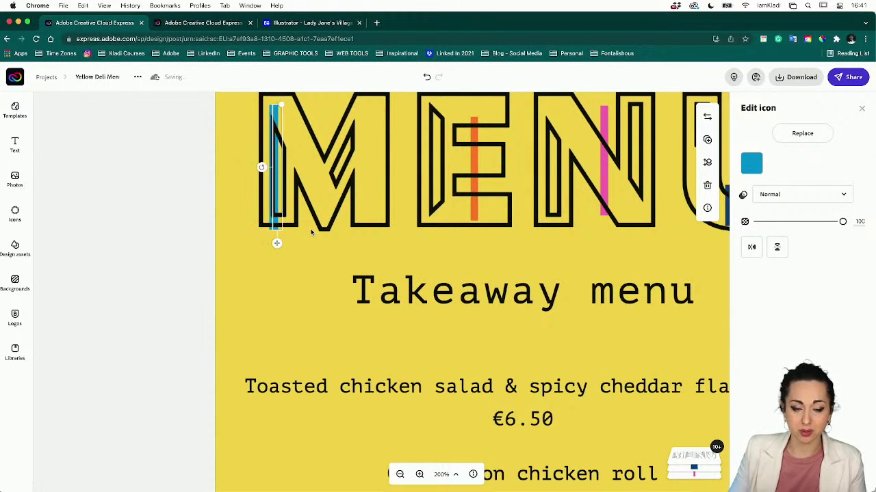
pyautogui.press('Up')
pyautogui.press('Up')
pyautogui.press('Up')
pyautogui.press('Up')
pyautogui.press('Up')
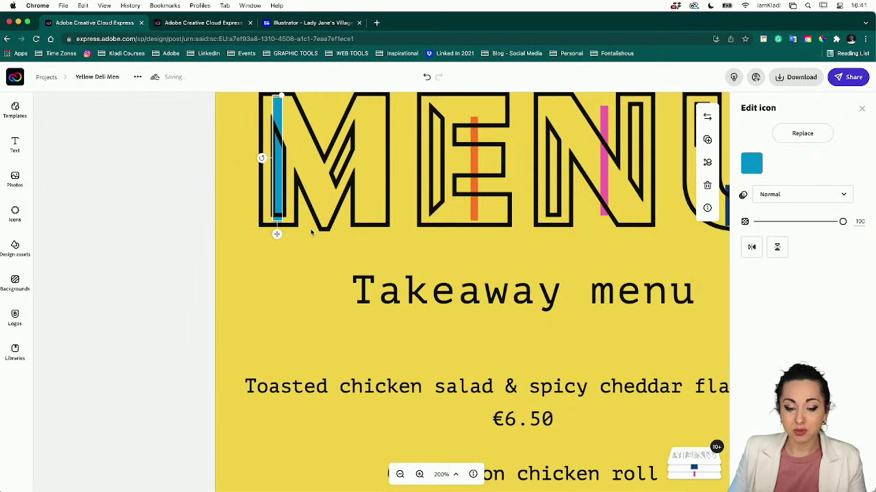
pyautogui.scroll(-5, 311, 233)
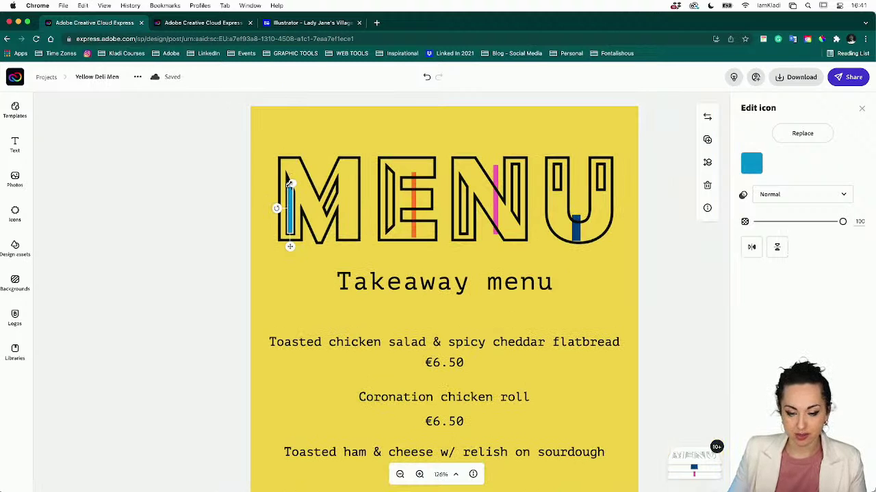
# - Select the orange bar from the layer stack, move it into the left slot of the E, and shrink it to fit
pyautogui.click(415, 185)
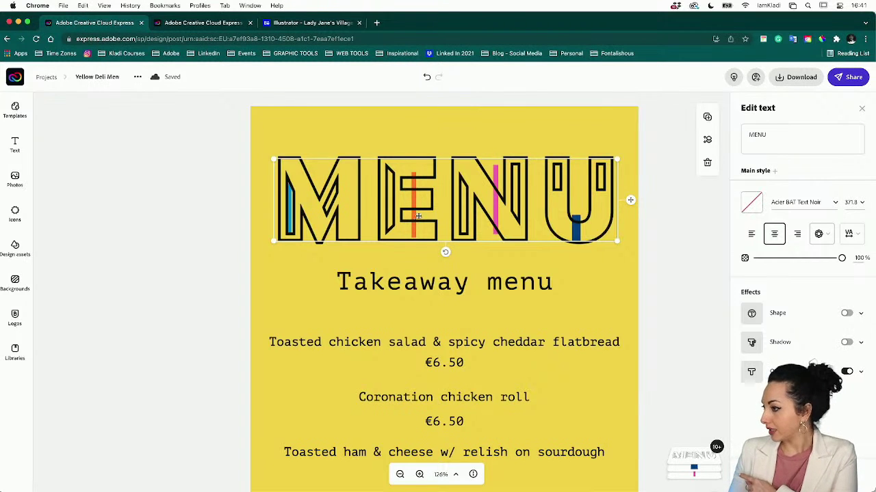
pyautogui.click(695, 457)
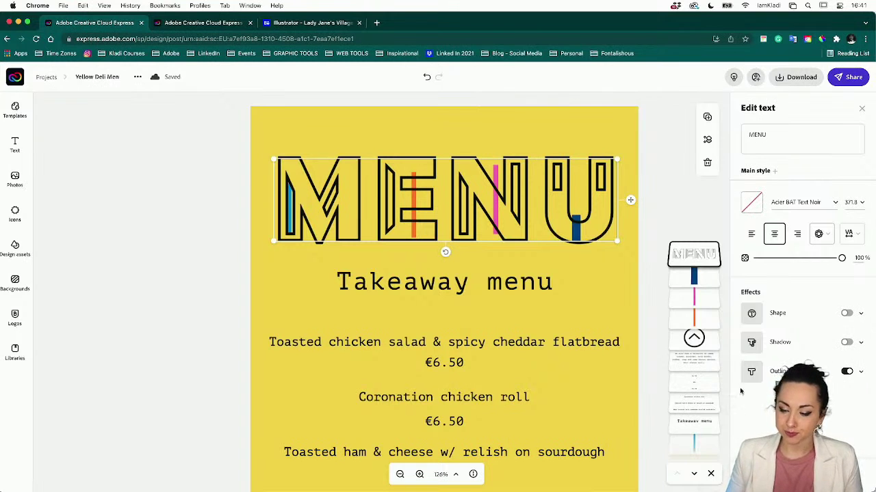
pyautogui.click(700, 282)
pyautogui.click(695, 299)
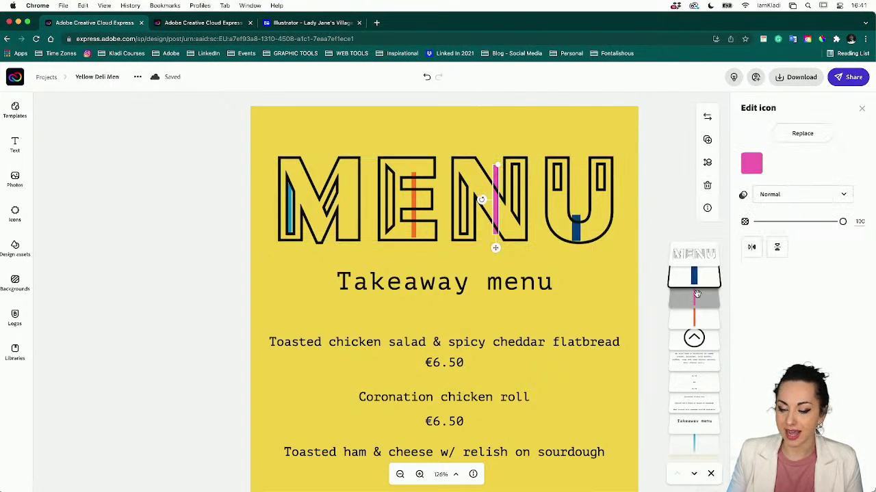
pyautogui.click(687, 317)
pyautogui.hotkey('shift', 'Left')
pyautogui.hotkey('shift', 'Left')
pyautogui.hotkey('shift', 'Left')
pyautogui.press('Up')
pyautogui.press('Up')
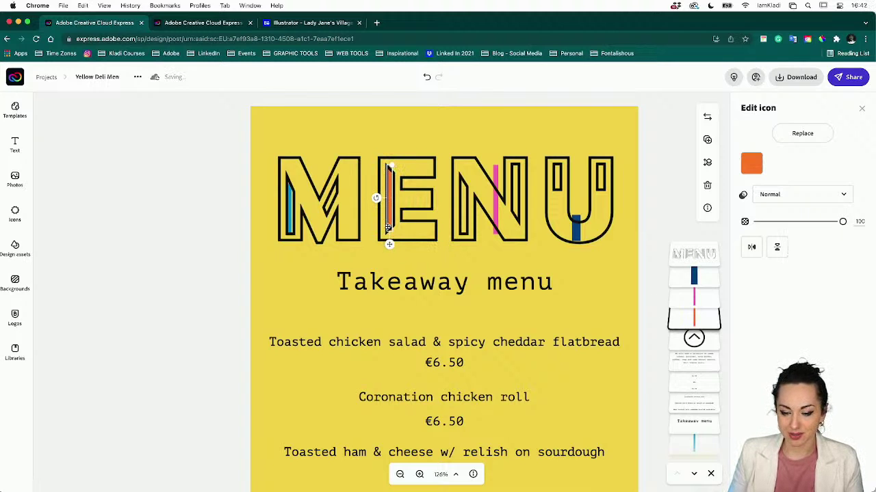
pyautogui.moveTo(390, 167); pyautogui.dragTo(389, 173)
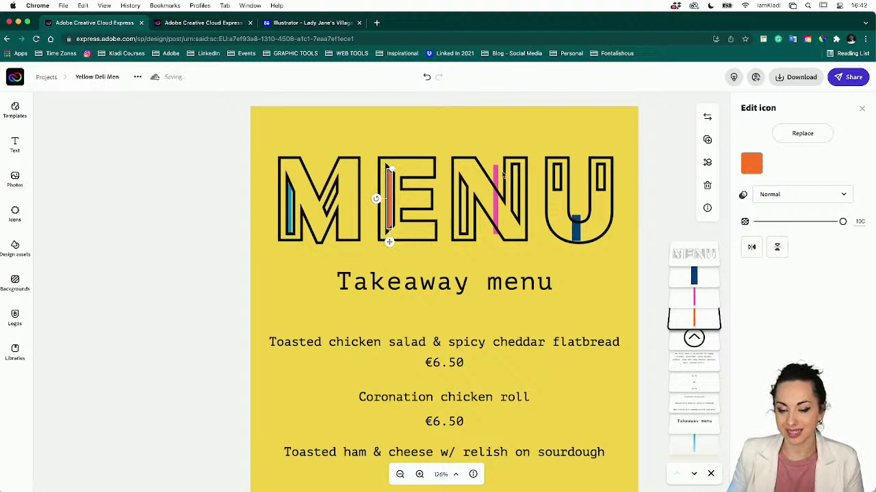
# - Move the pink bar into the slot in the left stem of the N and shrink it to fit
pyautogui.click(705, 294)
pyautogui.hotkey('shift', 'Left')
pyautogui.hotkey('shift', 'Left')
pyautogui.hotkey('shift', 'Left')
pyautogui.hotkey('shift', 'Left')
pyautogui.hotkey('shift', 'Left')
pyautogui.hotkey('shift', 'Left')
pyautogui.hotkey('shift', 'Left')
pyautogui.hotkey('shift', 'Left')
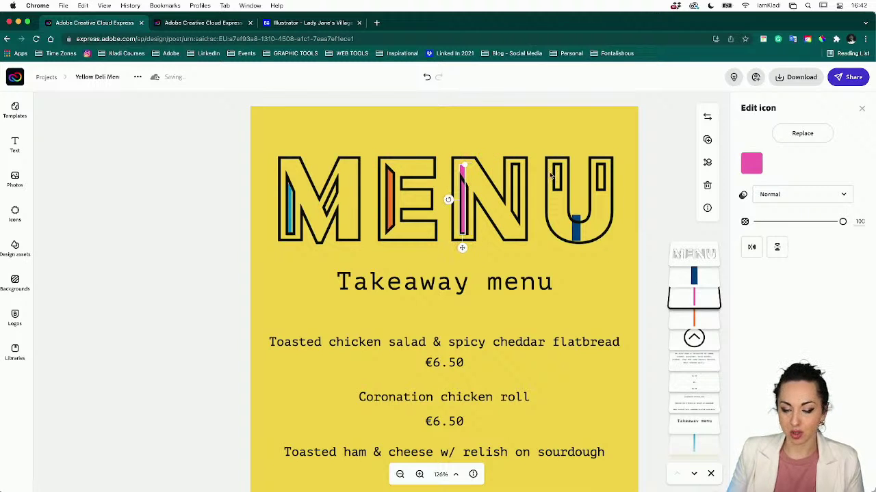
pyautogui.moveTo(464, 165); pyautogui.dragTo(465, 180)
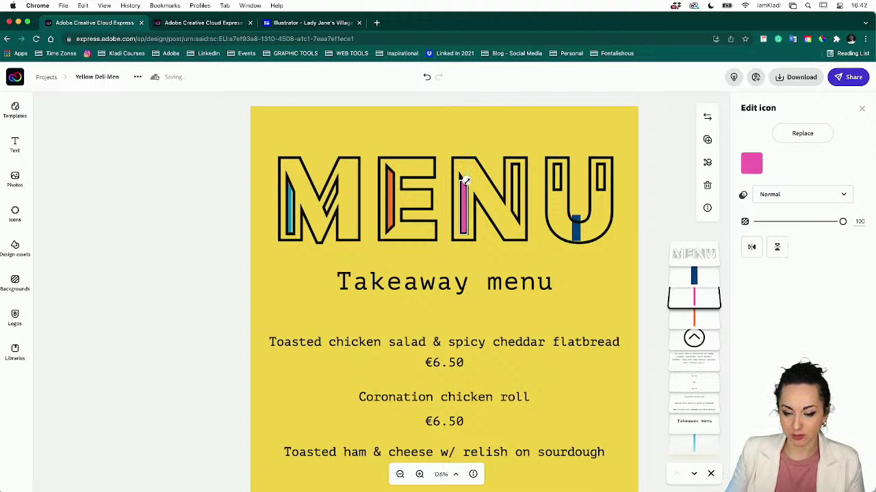
# - Select the dark blue bar from the layer stack and nudge it up into the slot in the left stem of the U
pyautogui.click(695, 277)
pyautogui.hotkey('shift', 'Left')
pyautogui.hotkey('shift', 'Left')
pyautogui.hotkey('shift', 'Left')
pyautogui.hotkey('shift', 'Left')
pyautogui.hotkey('shift', 'Up')
pyautogui.hotkey('shift', 'Up')
pyautogui.hotkey('shift', 'Up')
pyautogui.hotkey('shift', 'Right')
pyautogui.hotkey('shift', 'Right')
pyautogui.hotkey('shift', 'Right')
pyautogui.hotkey('shift', 'Up')
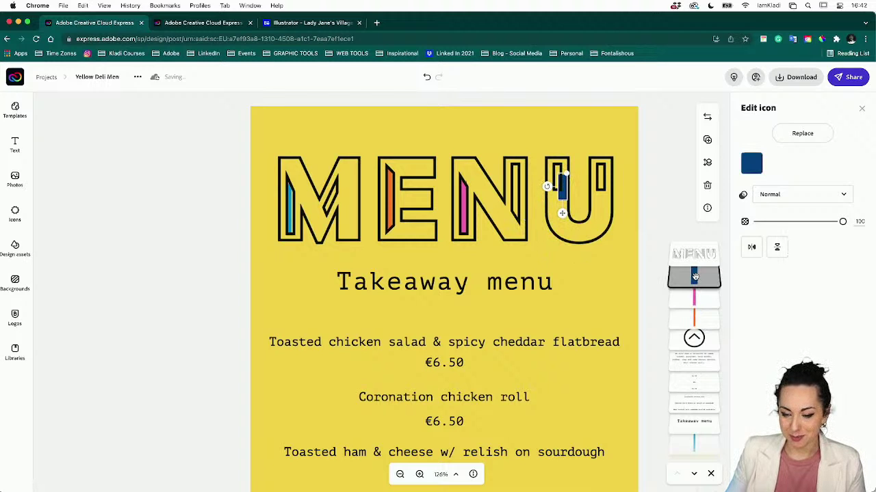
pyautogui.hotkey('shift', 'Left')
pyautogui.press('Right')
pyautogui.press('Right')
pyautogui.press('Right')
pyautogui.press('Right')
pyautogui.press('Up')
pyautogui.press('Up')
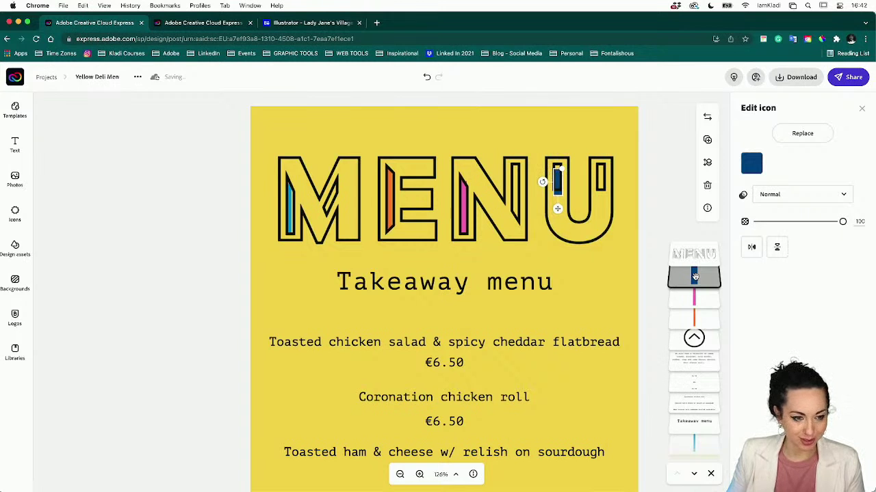
pyautogui.press('Right')
pyautogui.press('Right')
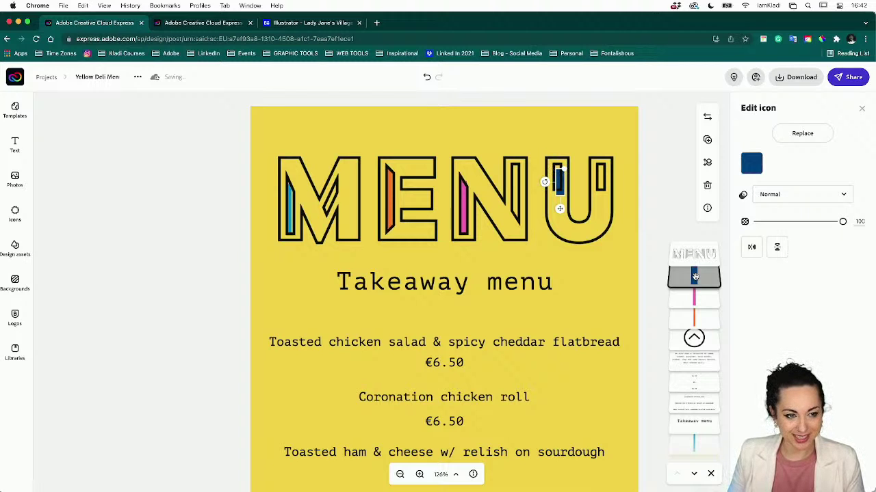
pyautogui.press('Right')
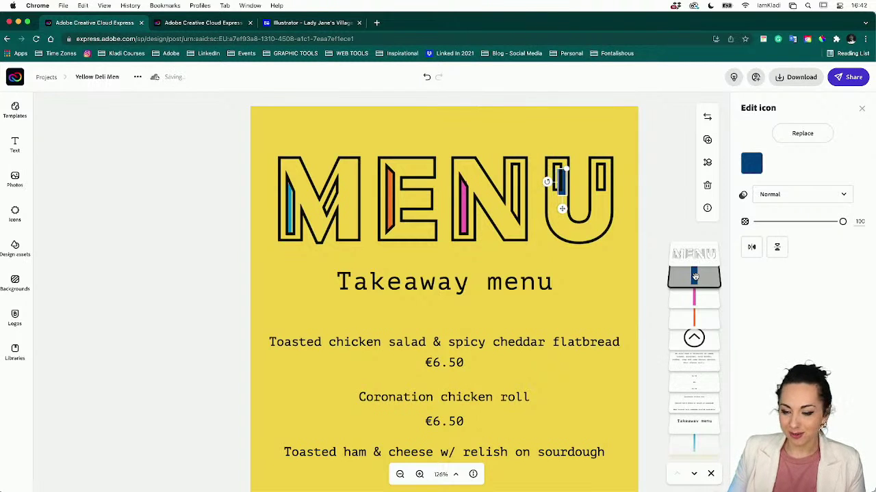
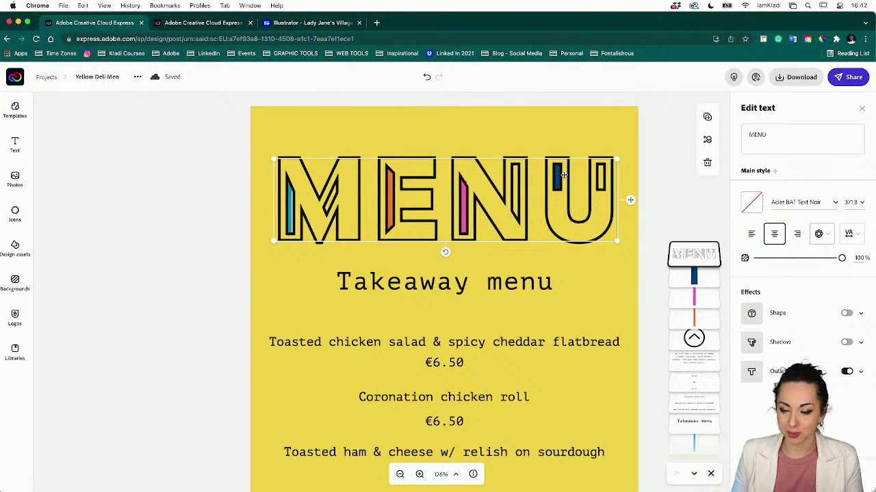
# - Duplicate the dark blue bar and nudge the copy into the slot in the right stem of the U
pyautogui.click(687, 272)
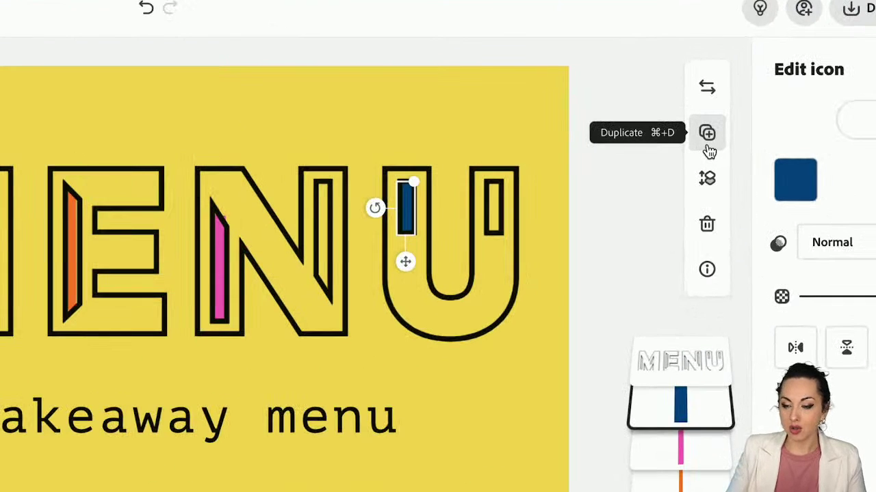
pyautogui.click(708, 134)
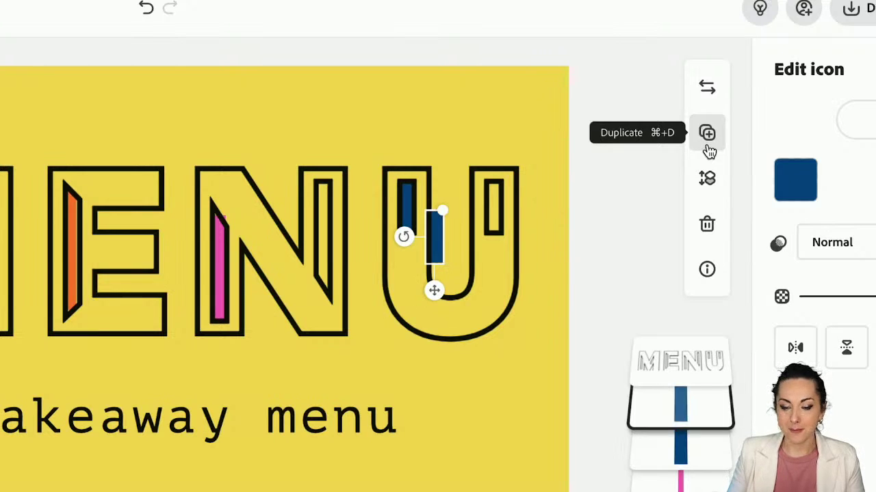
pyautogui.press('Right')
pyautogui.press('Right')
pyautogui.press('Right')
pyautogui.press('Right')
pyautogui.press('Right')
pyautogui.press('Right')
pyautogui.press('Right')
pyautogui.press('Right')
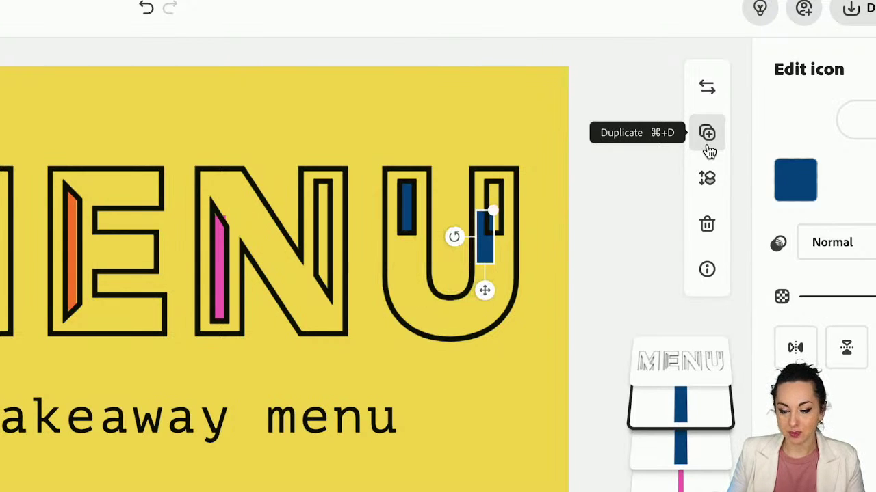
pyautogui.press('Up')
pyautogui.press('Up')
pyautogui.press('Up')
pyautogui.press('Up')
pyautogui.press('Up')
pyautogui.press('Up')
pyautogui.press('Up')
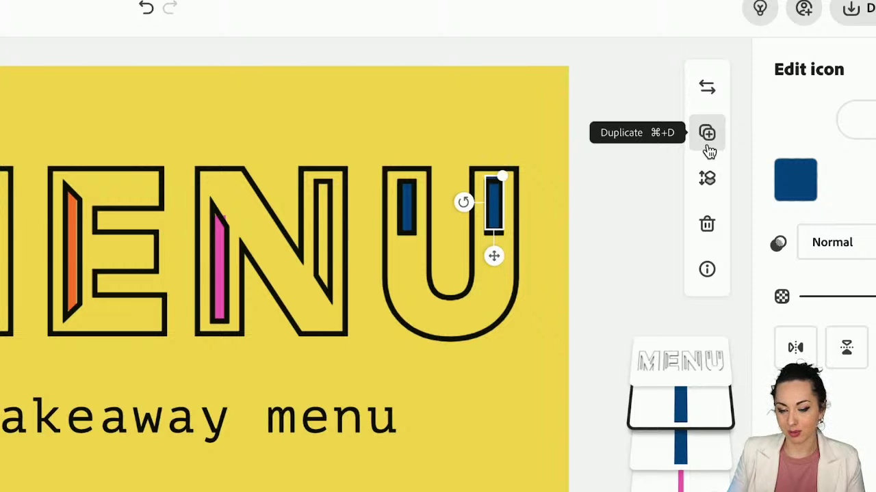
pyautogui.click(603, 182)
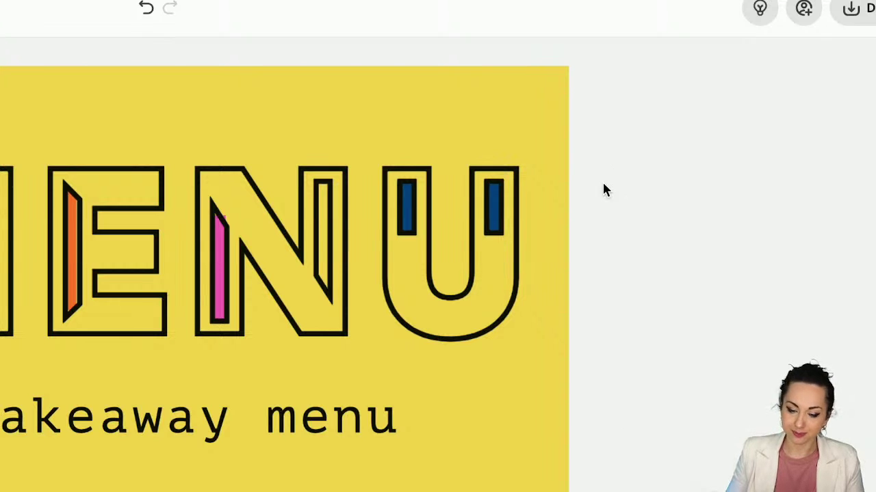
# - Duplicate the pink bar in the N and shift the copy sideways to the letter's right stem
pyautogui.scroll(-5, 603, 182)
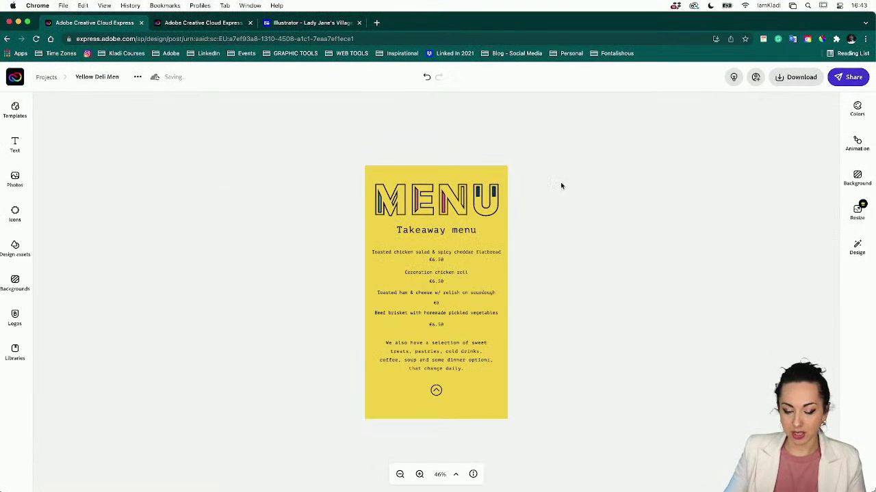
pyautogui.scroll(5, 547, 192)
pyautogui.scroll(3, 537, 196)
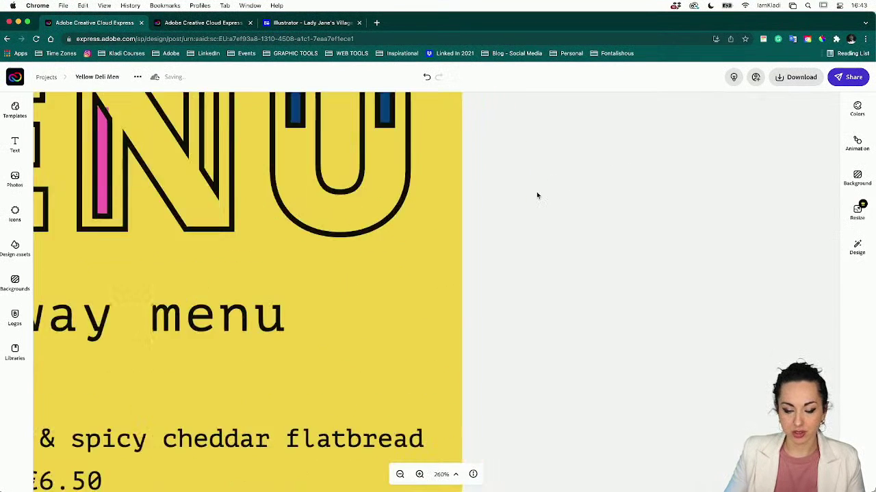
pyautogui.scroll(-3, 537, 196)
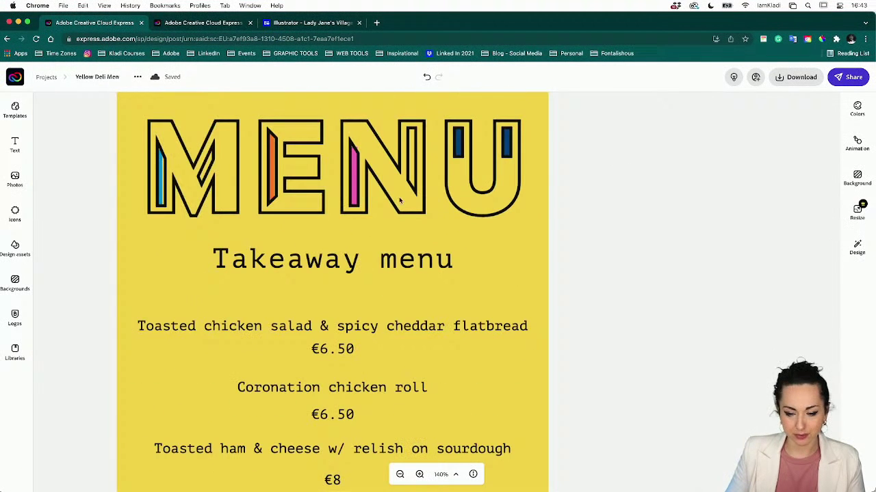
pyautogui.click(356, 198)
pyautogui.click(692, 315)
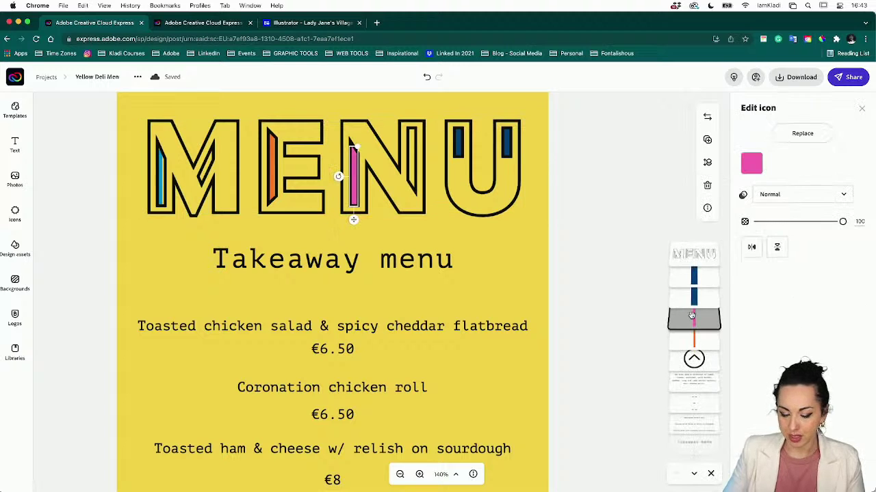
pyautogui.press('super+d')
pyautogui.hotkey('shift', 'Right')
pyautogui.hotkey('shift', 'Right')
pyautogui.hotkey('shift', 'Right')
pyautogui.hotkey('shift', 'Right')
pyautogui.hotkey('shift', 'Right')
pyautogui.hotkey('shift', 'Right')
pyautogui.hotkey('shift', 'Right')
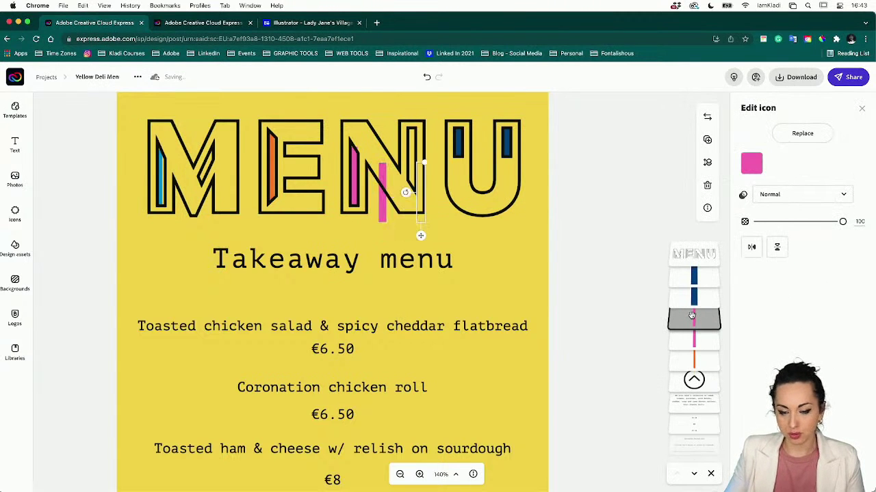
pyautogui.hotkey('shift', 'Left')
# - Nudge the pink copy upwards and slightly right until it fills the slot in the right stem of the N
pyautogui.press('Up')
pyautogui.press('Up')
pyautogui.press('Up')
pyautogui.press('Up')
pyautogui.press('Up')
pyautogui.press('Up')
pyautogui.press('Up')
pyautogui.press('Up')
pyautogui.press('Up')
pyautogui.press('Up')
pyautogui.press('Up')
pyautogui.press('Up')
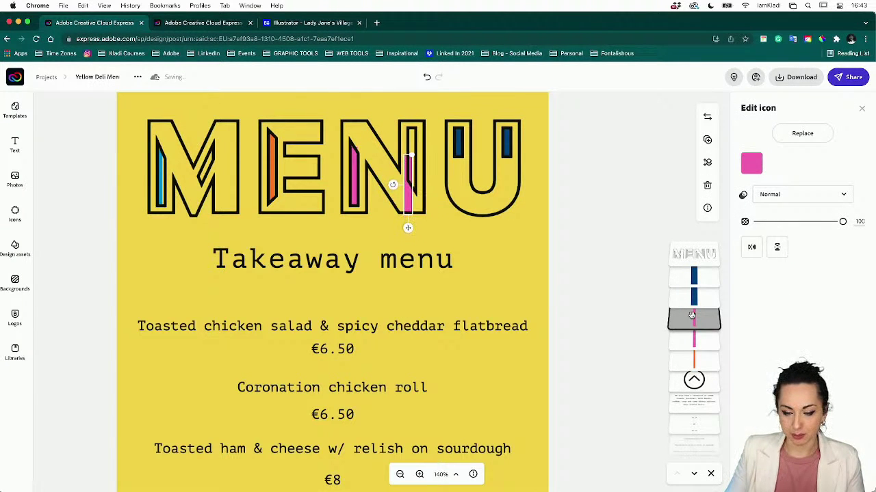
pyautogui.press('Up')
pyautogui.press('Up')
pyautogui.press('Up')
pyautogui.press('Up')
pyautogui.press('Up')
pyautogui.press('Up')
pyautogui.press('Up')
pyautogui.press('Up')
pyautogui.press('Up')
pyautogui.press('Up')
pyautogui.press('Up')
pyautogui.press('Right')
pyautogui.press('Right')
pyautogui.press('Right')
pyautogui.press('Right')
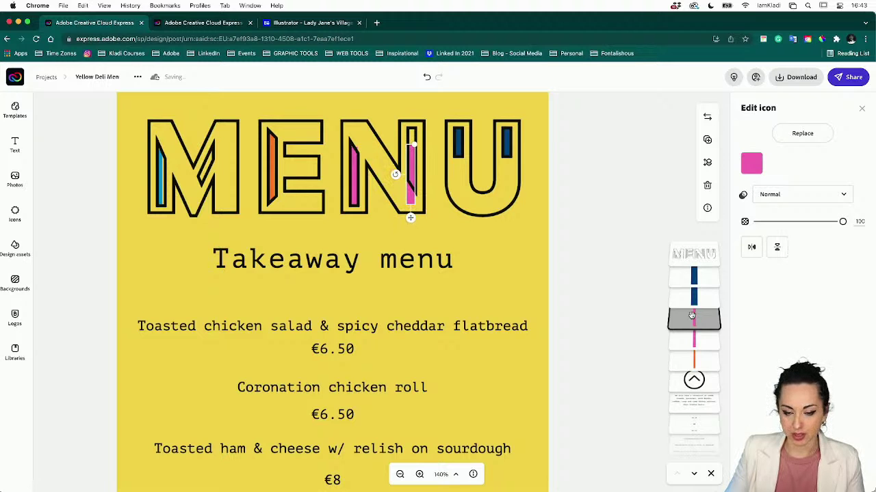
pyautogui.press('Up')
pyautogui.press('Up')
pyautogui.press('Up')
pyautogui.press('Up')
pyautogui.press('Up')
pyautogui.press('Up')
pyautogui.press('Up')
pyautogui.press('Up')
pyautogui.press('Up')
pyautogui.press('Up')
pyautogui.press('Up')
pyautogui.press('Up')
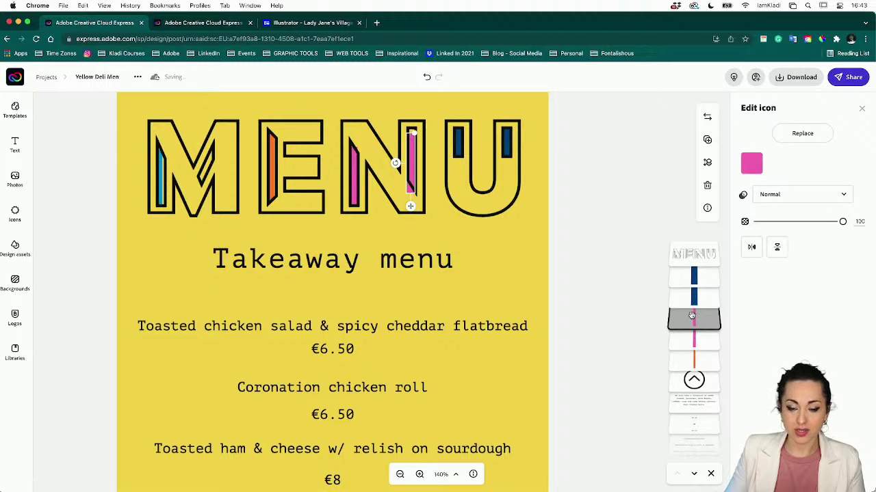
pyautogui.press('Up')
pyautogui.press('Up')
pyautogui.press('Right')
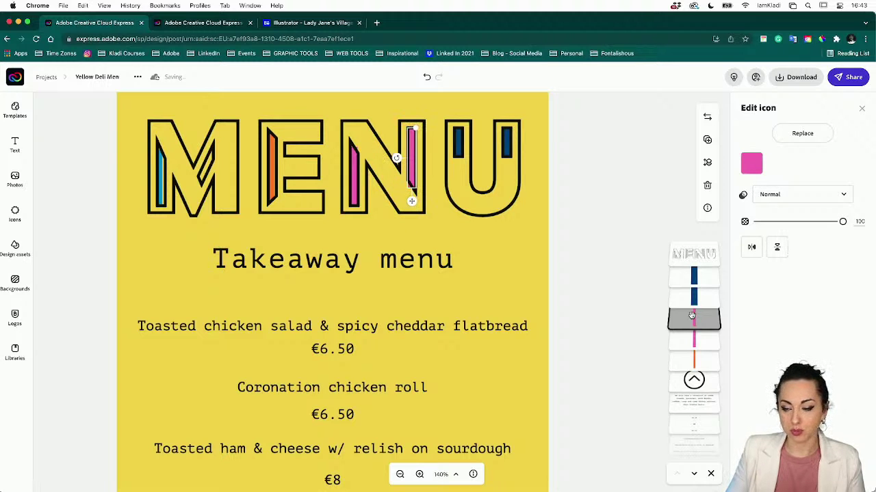
pyautogui.click(592, 354)
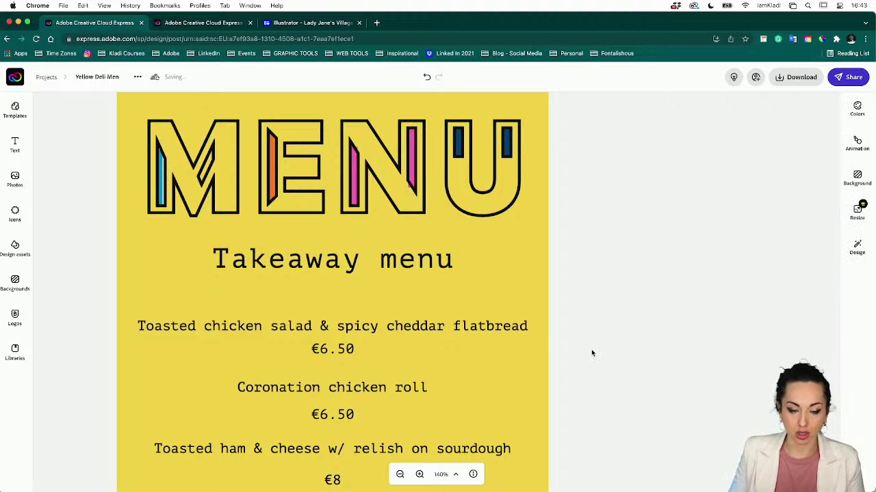
# - Open the brand logos and design options, and switch the active brand from Printmysoul.com to Raise & Bake
pyautogui.click(23, 319)
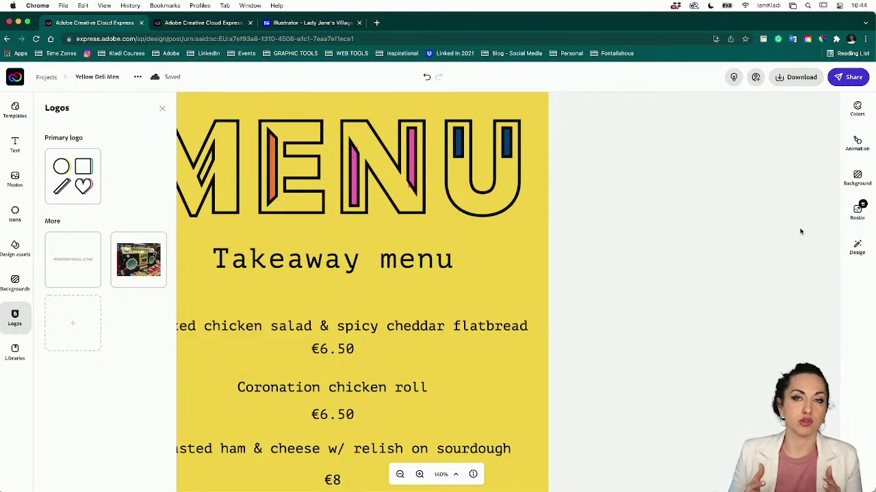
pyautogui.click(847, 256)
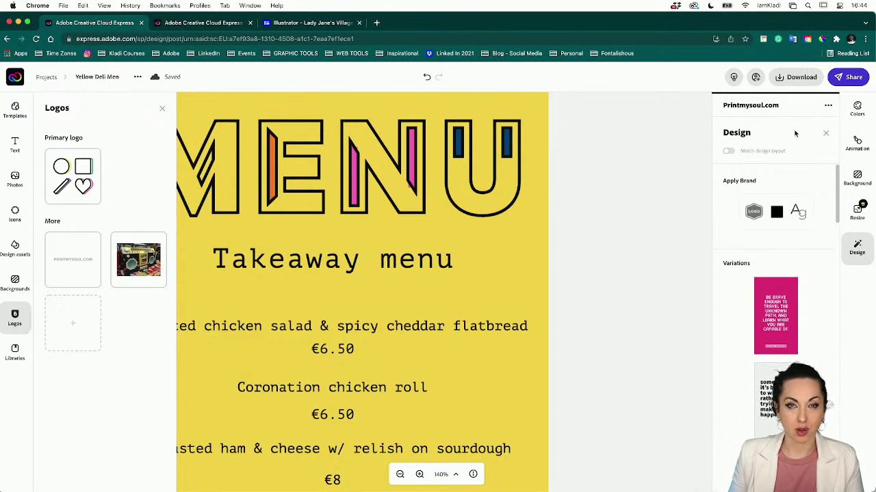
pyautogui.click(827, 107)
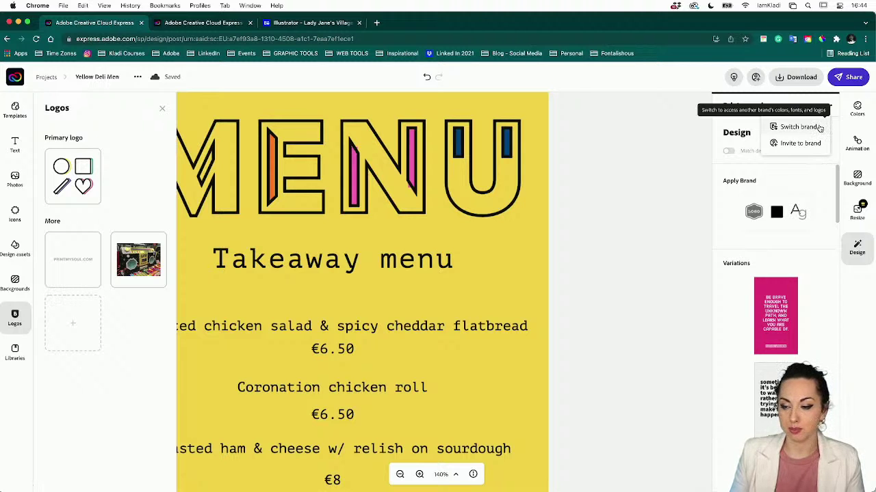
pyautogui.click(797, 127)
pyautogui.scroll(-6, 400, 411)
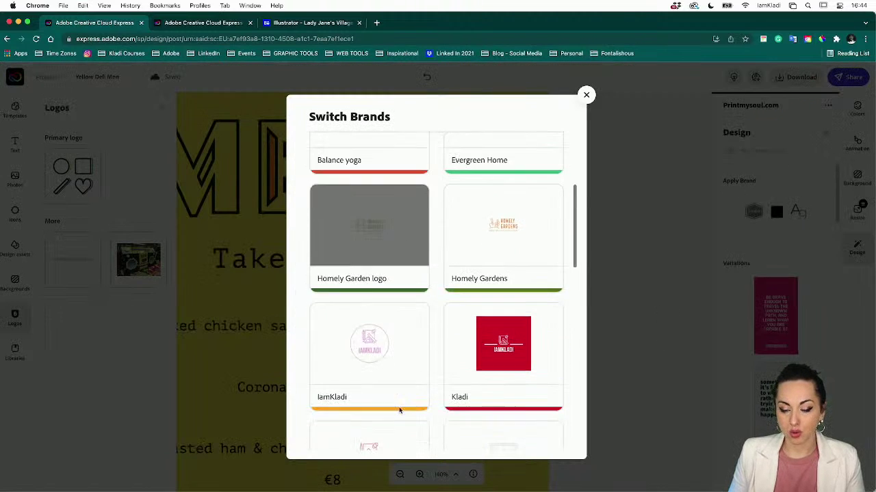
pyautogui.scroll(-4, 400, 411)
pyautogui.scroll(1, 485, 251)
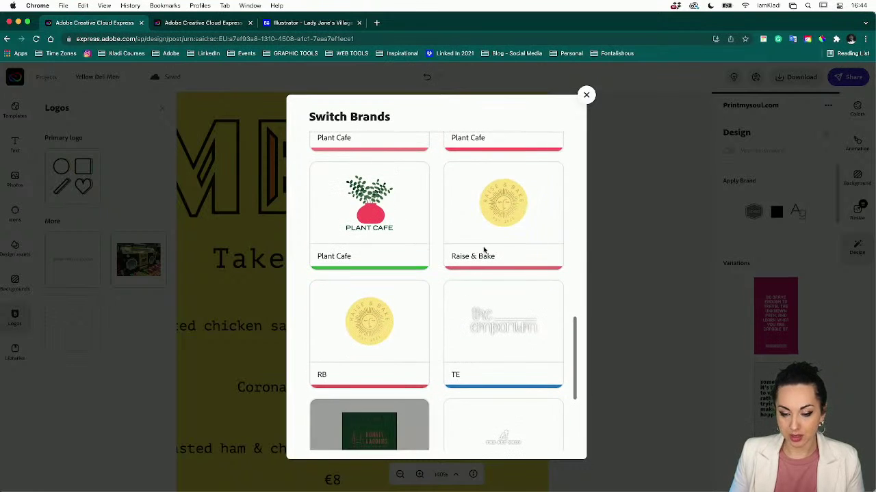
pyautogui.click(490, 229)
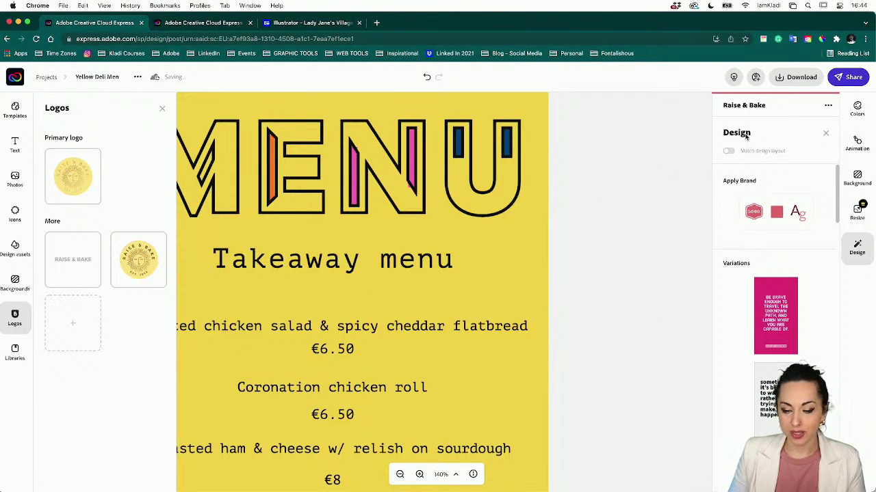
pyautogui.click(665, 223)
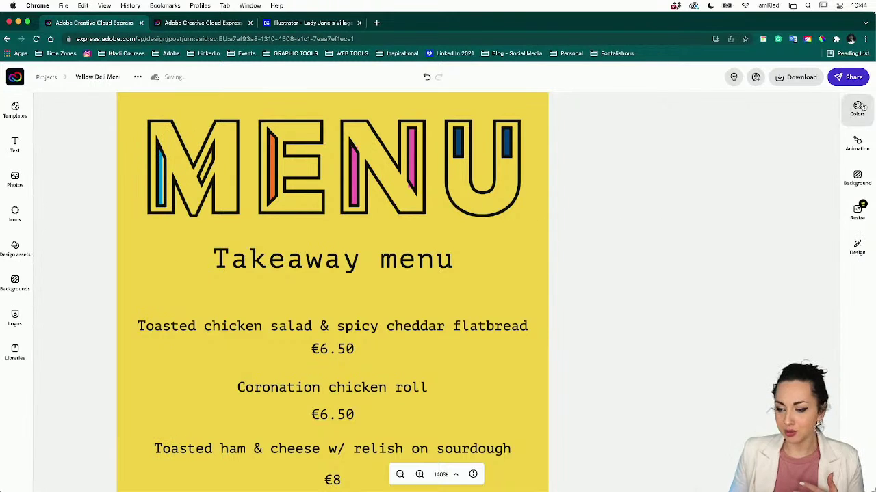
# - Select the menu background, try the Raise & Bake pale yellow, and set its colour to the brand's red
pyautogui.click(530, 264)
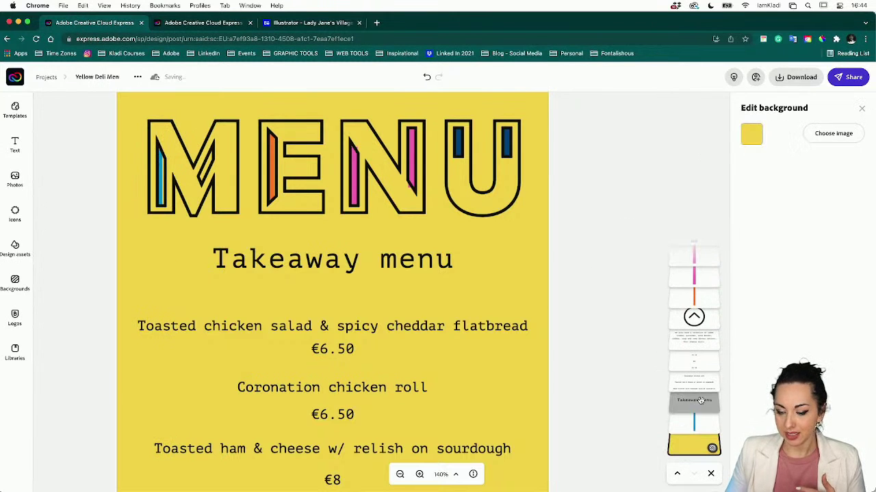
pyautogui.click(693, 423)
pyautogui.click(687, 457)
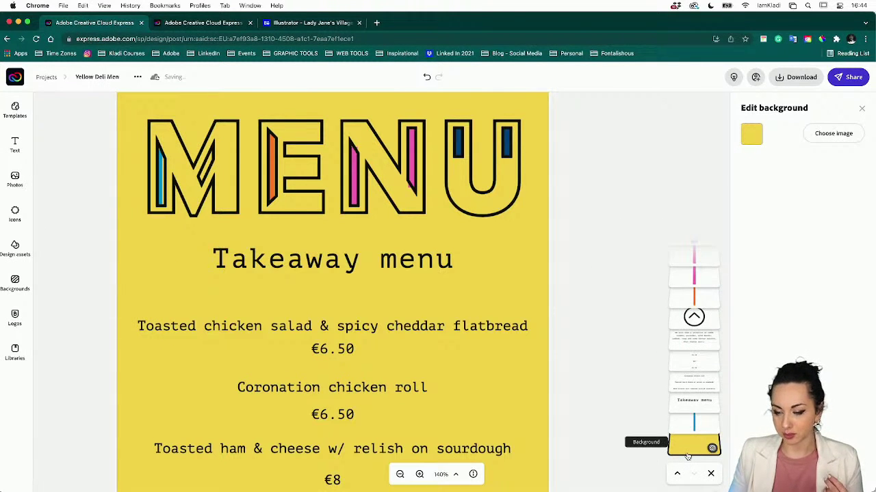
pyautogui.click(751, 134)
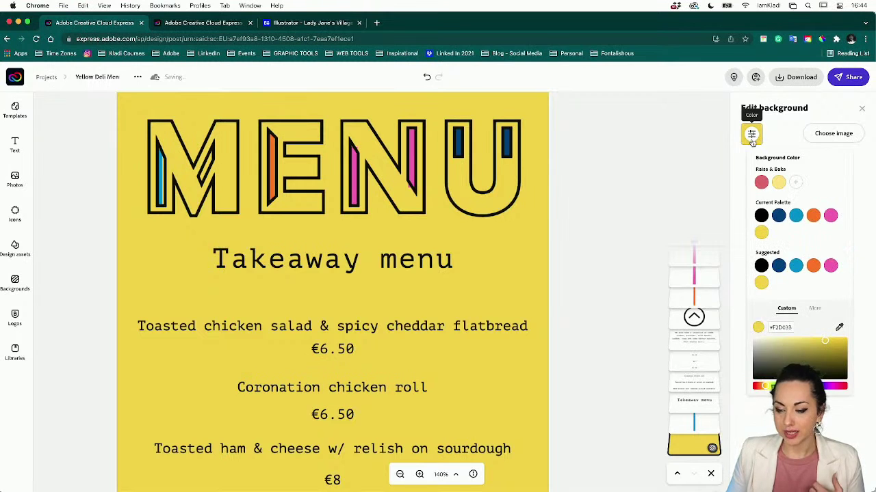
pyautogui.click(778, 183)
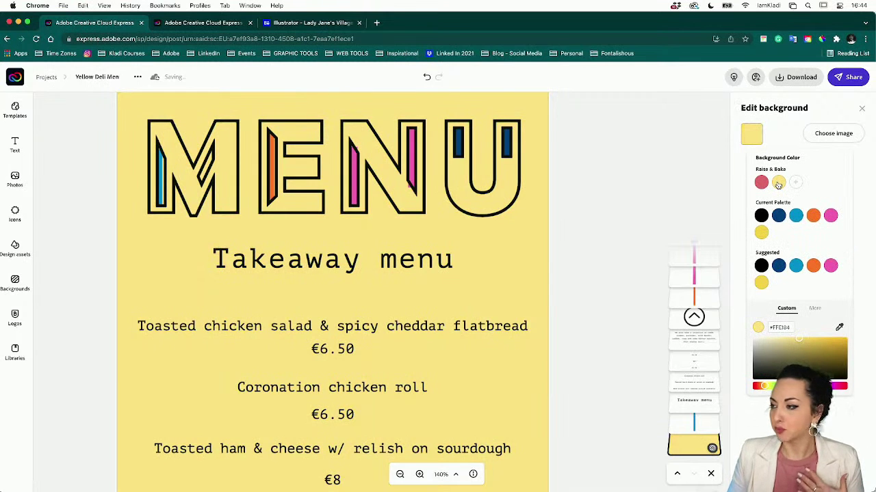
pyautogui.click(761, 182)
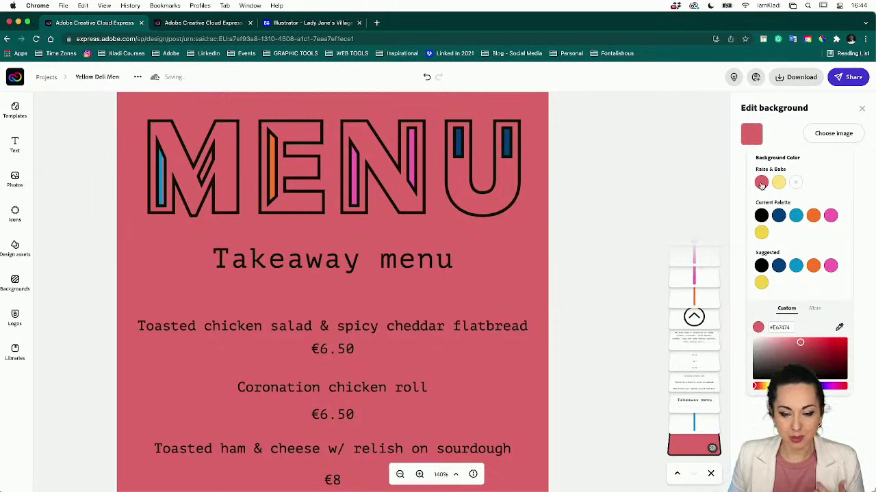
# - Recolour the orange bar in the E with the Raise & Bake pale yellow
pyautogui.click(697, 316)
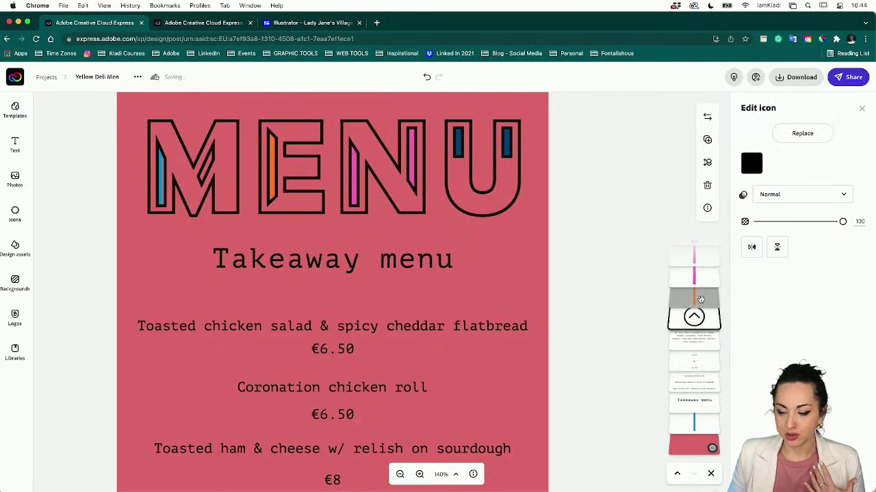
pyautogui.click(700, 300)
pyautogui.click(751, 163)
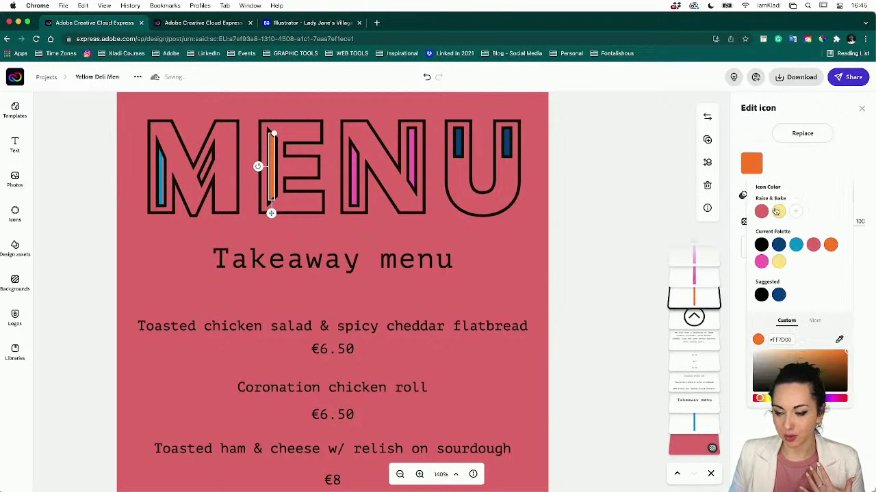
pyautogui.click(776, 212)
# - Recolour the two pink bars in the N with the Raise & Bake pale yellow
pyautogui.click(694, 276)
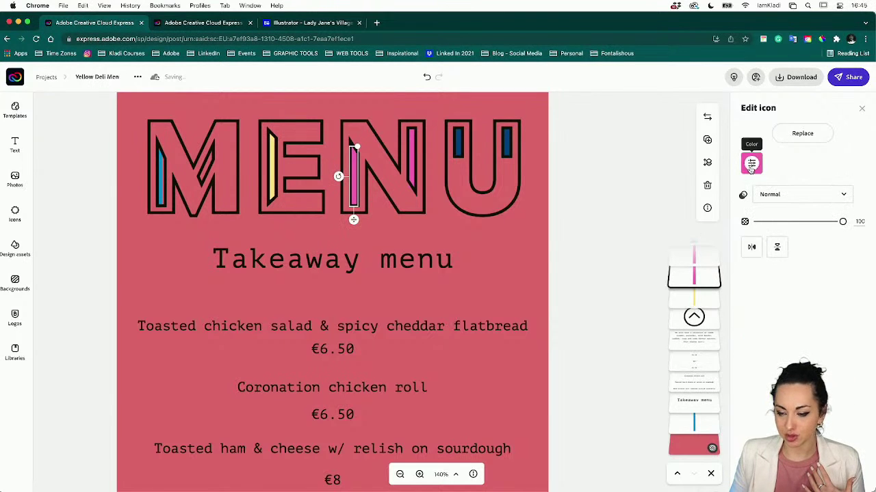
pyautogui.click(751, 165)
pyautogui.click(778, 212)
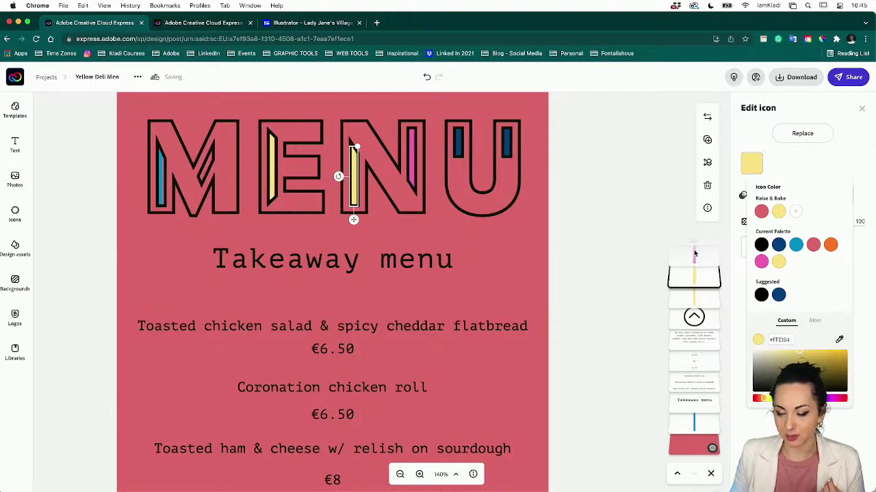
pyautogui.click(691, 258)
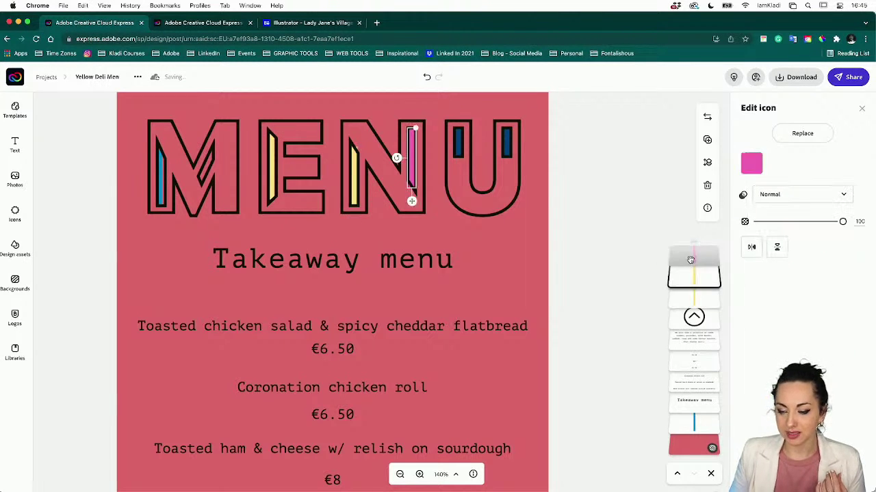
pyautogui.click(752, 167)
pyautogui.click(778, 211)
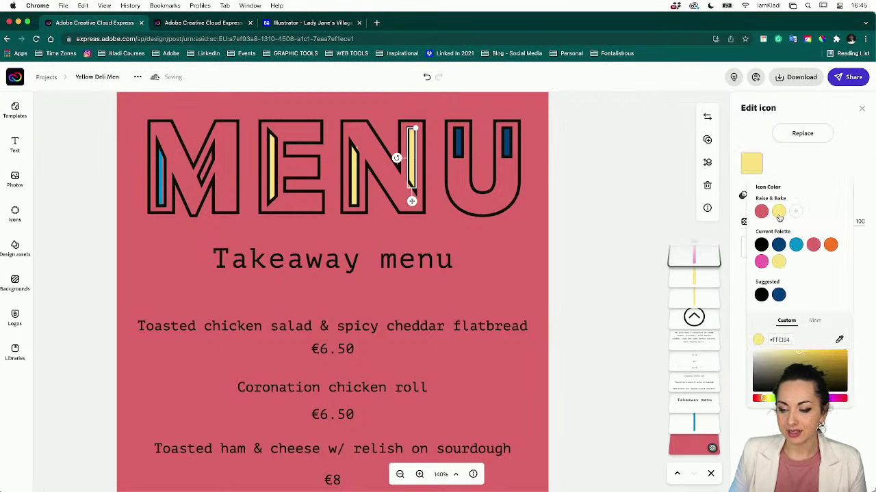
# - Recolour the two dark blue bars in the U with the Raise & Bake pale yellow
pyautogui.scroll(2, 693, 305)
pyautogui.click(693, 299)
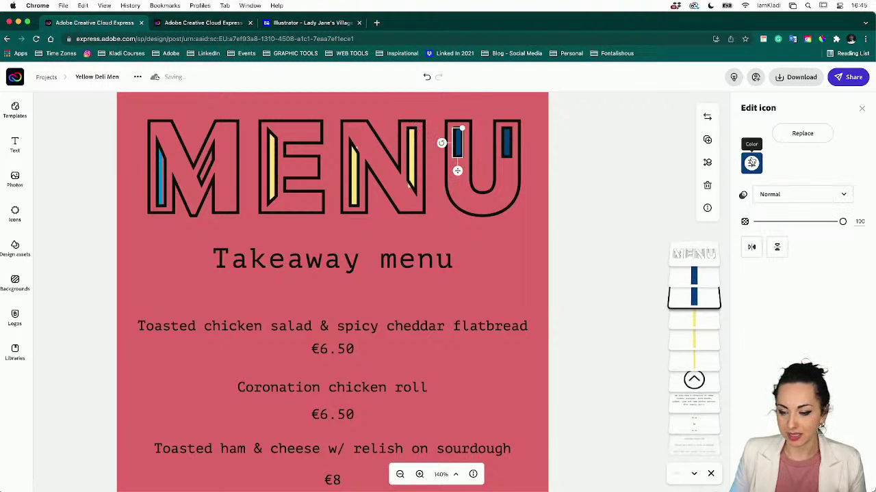
pyautogui.click(751, 163)
pyautogui.click(778, 211)
pyautogui.click(705, 273)
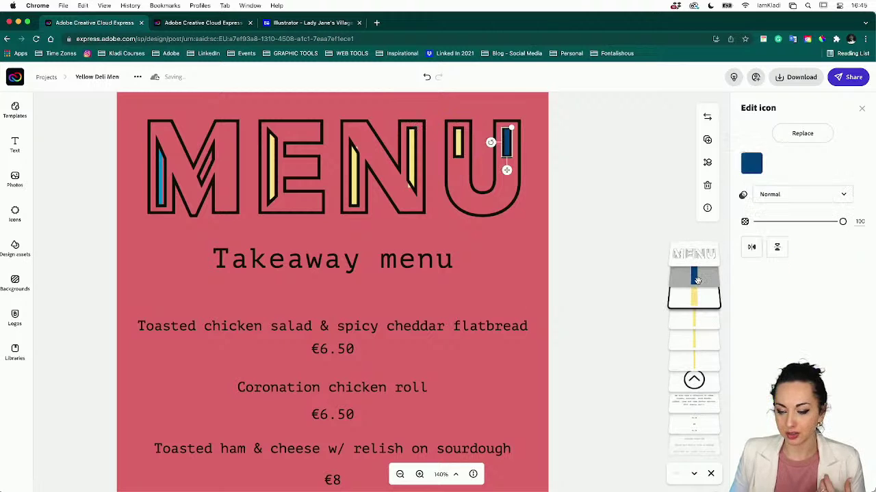
pyautogui.click(757, 158)
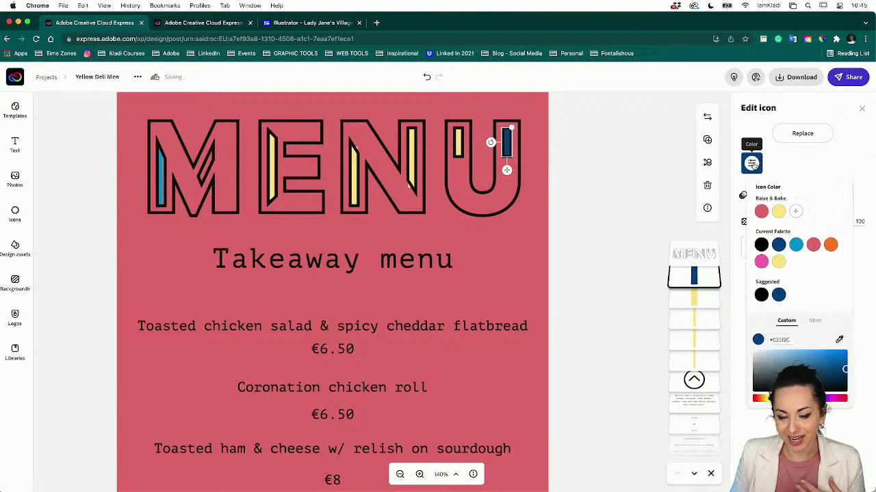
pyautogui.click(775, 214)
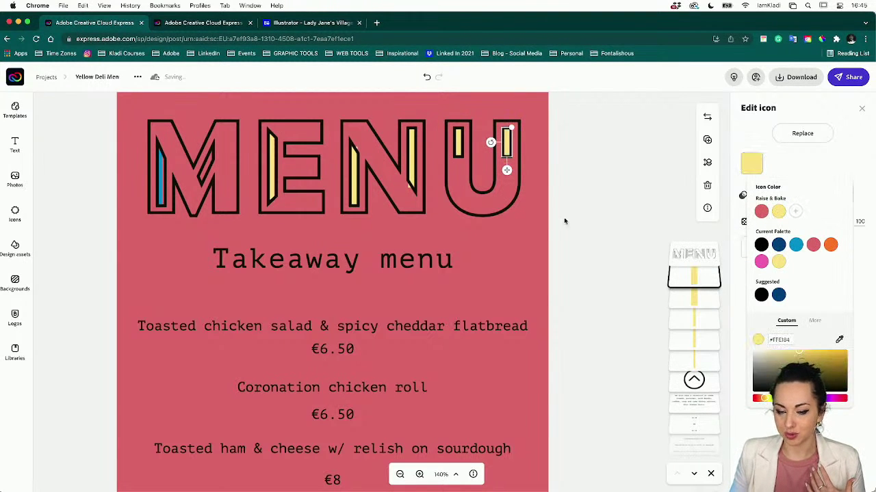
# - Shorten the yellow bar in the N's right stem so that it stays inside its slot
pyautogui.click(674, 320)
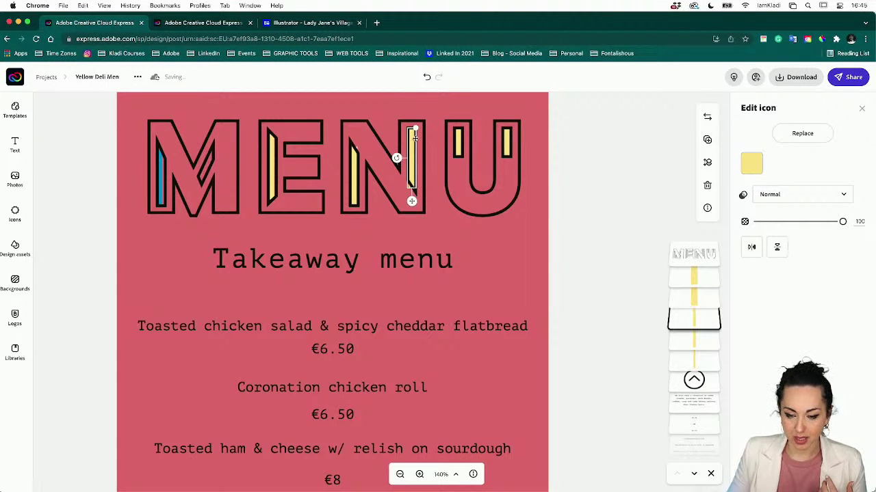
pyautogui.moveTo(413, 128); pyautogui.dragTo(413, 134)
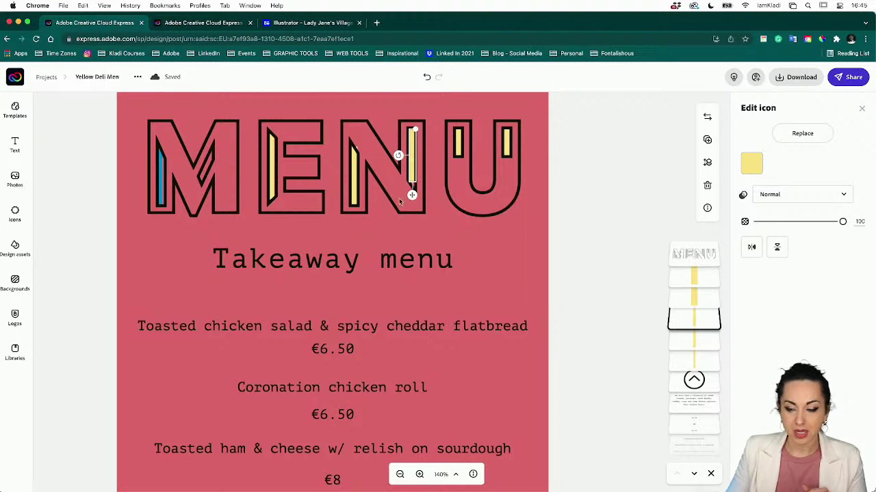
# - Recolour the blue bar in the M with the Raise & Bake pale yellow and duplicate it
pyautogui.scroll(-2, 708, 313)
pyautogui.scroll(-2, 708, 314)
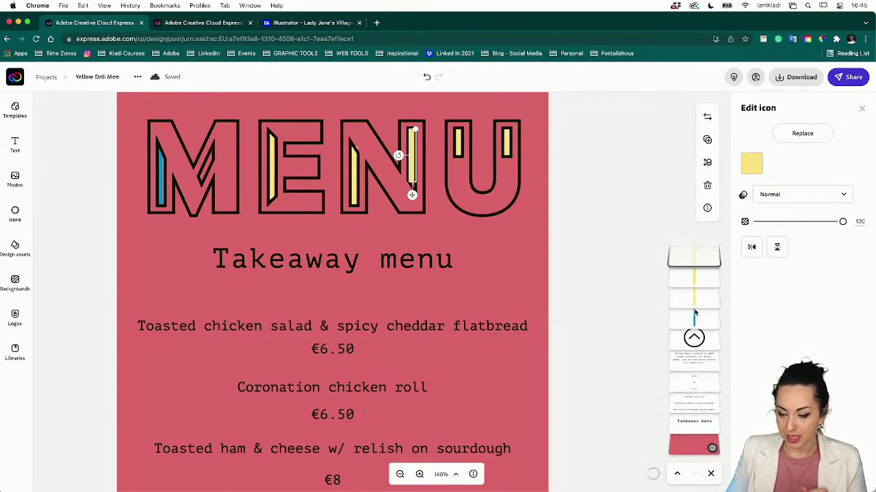
pyautogui.click(694, 316)
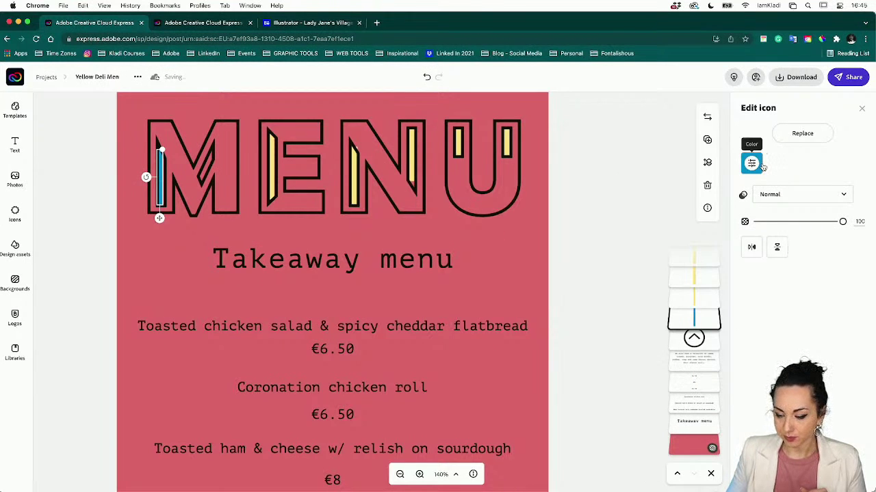
pyautogui.click(751, 162)
pyautogui.click(779, 211)
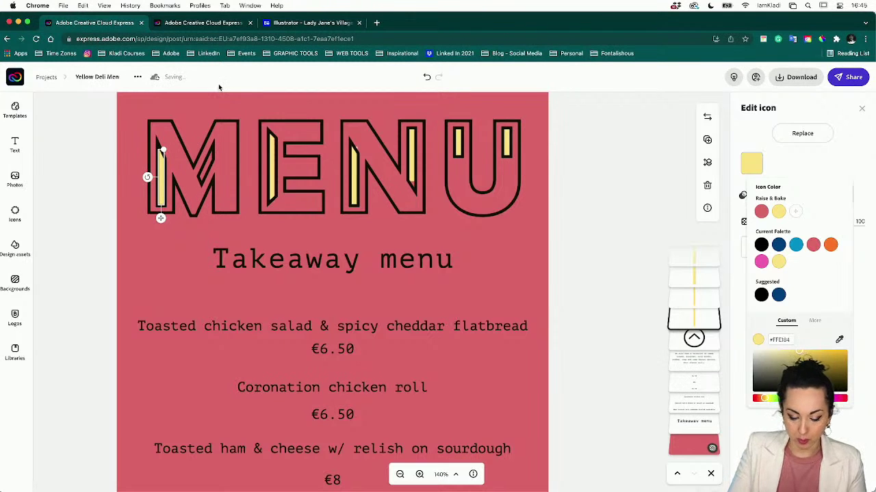
pyautogui.press('super+d')
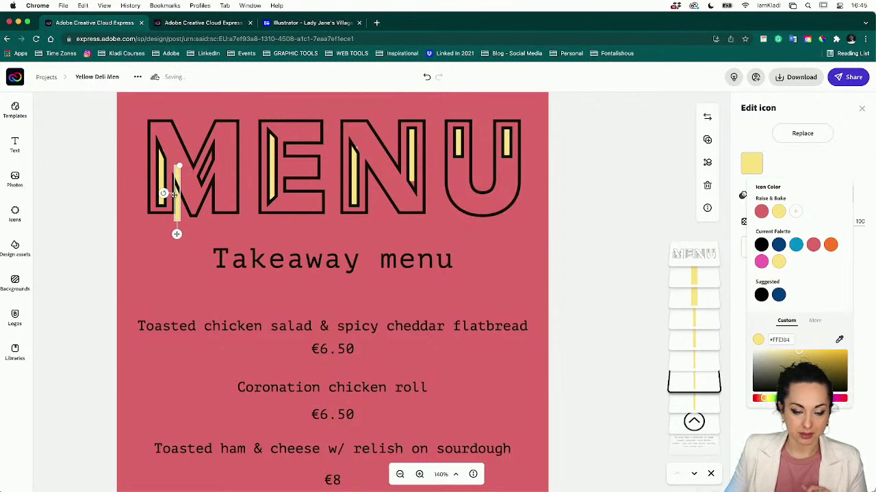
# - Try to rotate, resize and move the copied bar so that it fits the M's diagonal slot
pyautogui.moveTo(164, 193); pyautogui.dragTo(181, 209)
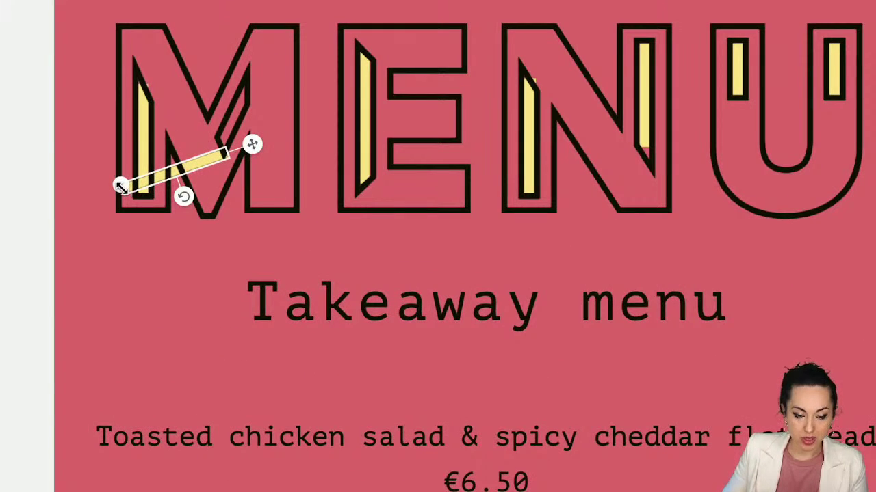
pyautogui.moveTo(150, 202); pyautogui.dragTo(138, 197)
pyautogui.moveTo(96, 178); pyautogui.dragTo(131, 164)
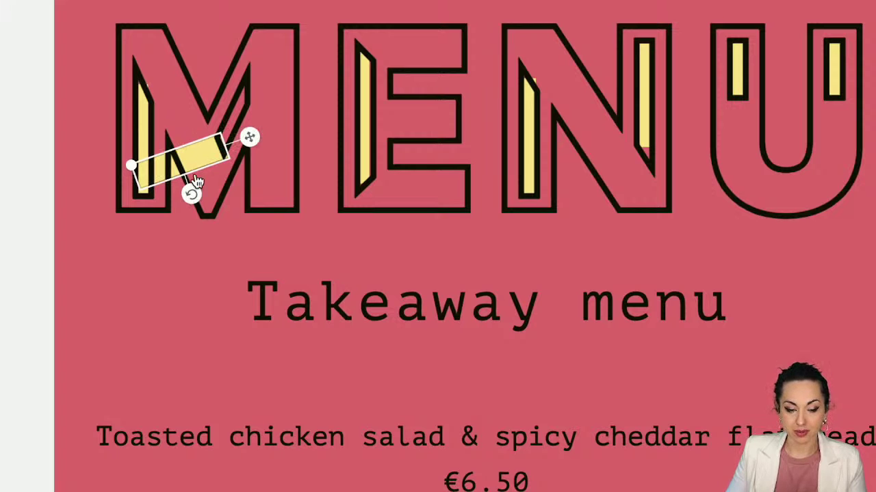
pyautogui.moveTo(251, 134); pyautogui.dragTo(292, 118)
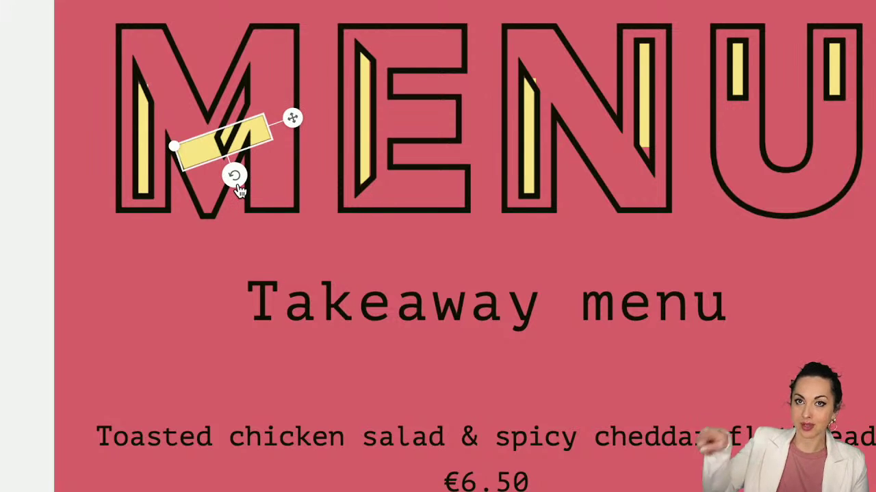
pyautogui.moveTo(238, 189); pyautogui.dragTo(252, 160)
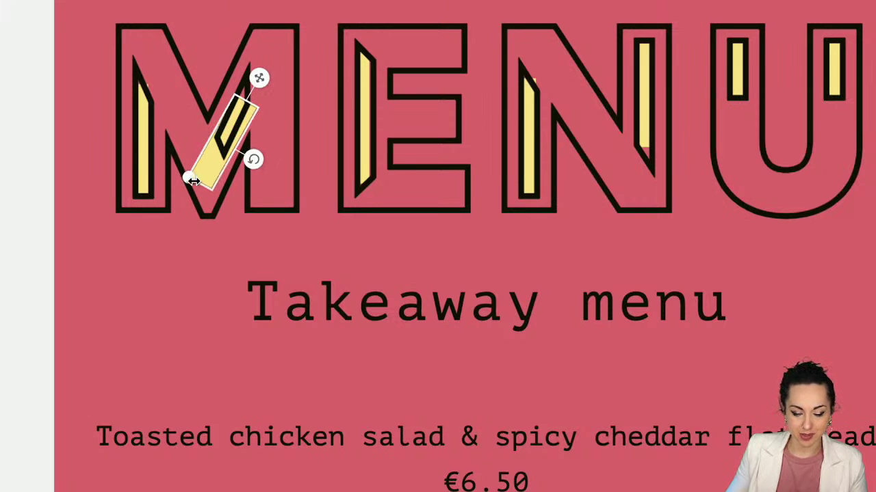
pyautogui.moveTo(189, 178); pyautogui.dragTo(215, 148)
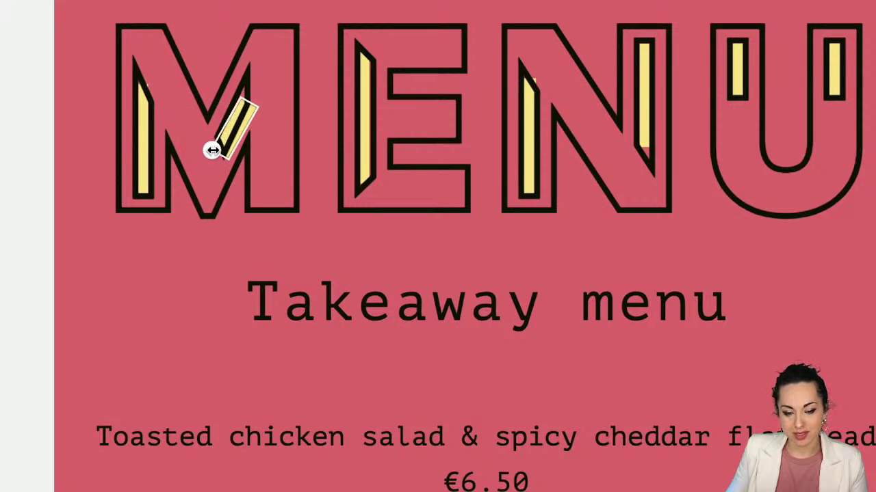
pyautogui.moveTo(245, 123); pyautogui.dragTo(251, 109)
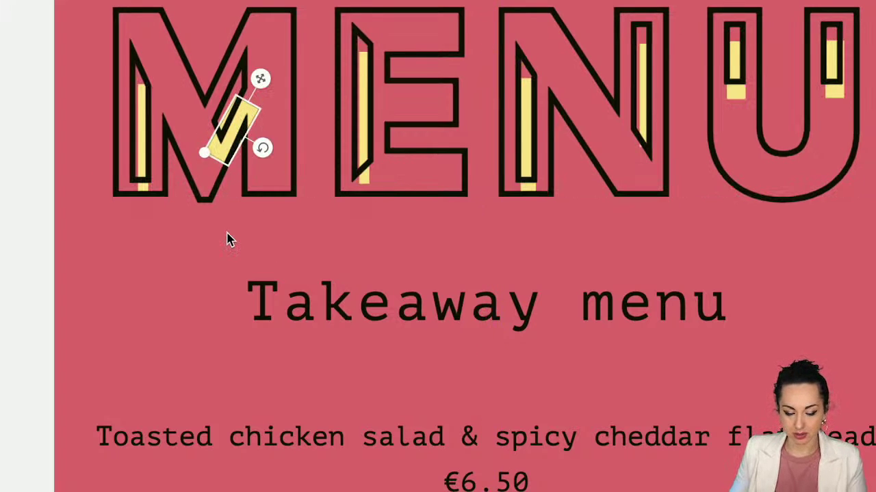
# - Undo the resizing and rotation of the copied bar until it stands upright again
pyautogui.hotkey('ctrl', 'z')
pyautogui.hotkey('ctrl', 'z')
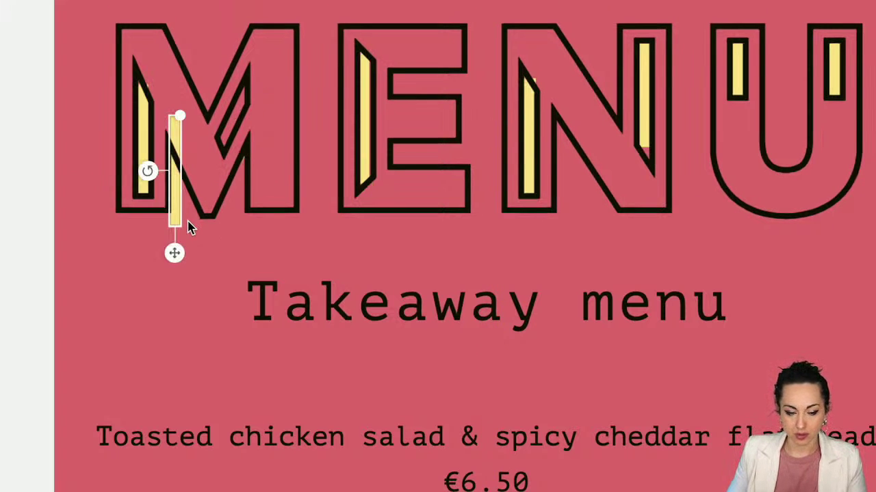
pyautogui.hotkey('ctrl', 'z')
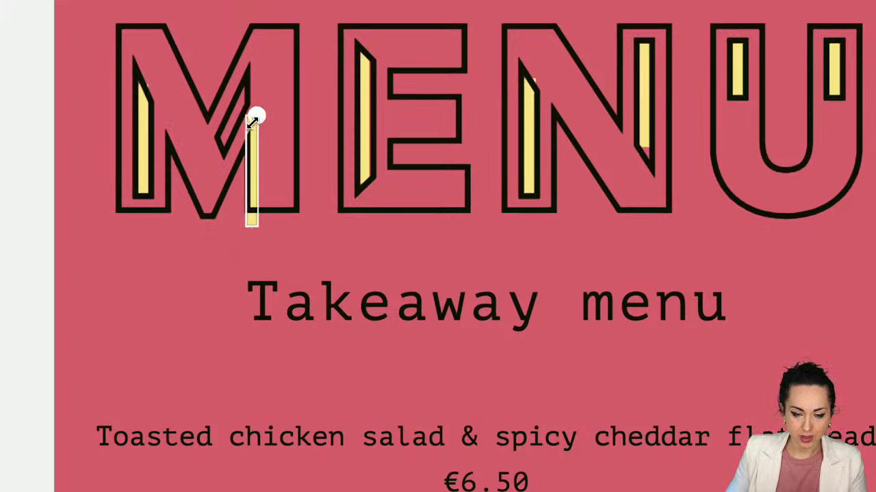
# - Shorten the copied bar, tilt it along the M's diagonal and move it up beside the diagonal slot
pyautogui.moveTo(253, 118); pyautogui.dragTo(262, 162)
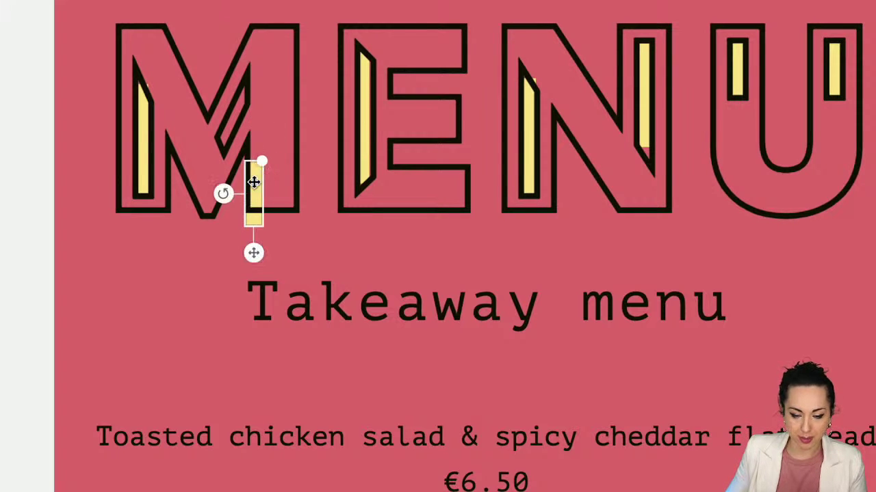
pyautogui.moveTo(223, 193); pyautogui.dragTo(272, 212)
pyautogui.hotkey('shift', 'Up')
pyautogui.hotkey('shift', 'Up')
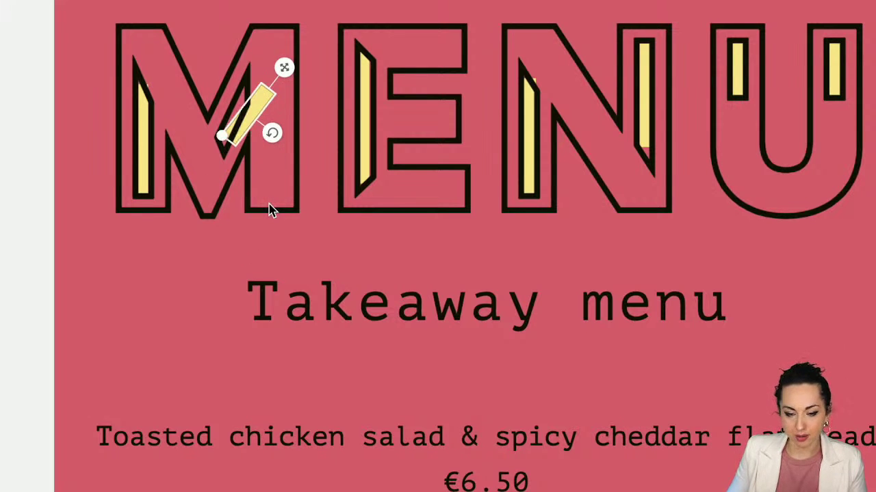
# - Nudge the tilted bar left and slightly down until it lies over the M's diagonal slot
pyautogui.press('Left')
pyautogui.press('Left')
pyautogui.press('Left')
pyautogui.press('Left')
pyautogui.press('Left')
pyautogui.press('Left')
pyautogui.press('Left')
pyautogui.press('Left')
pyautogui.press('Down')
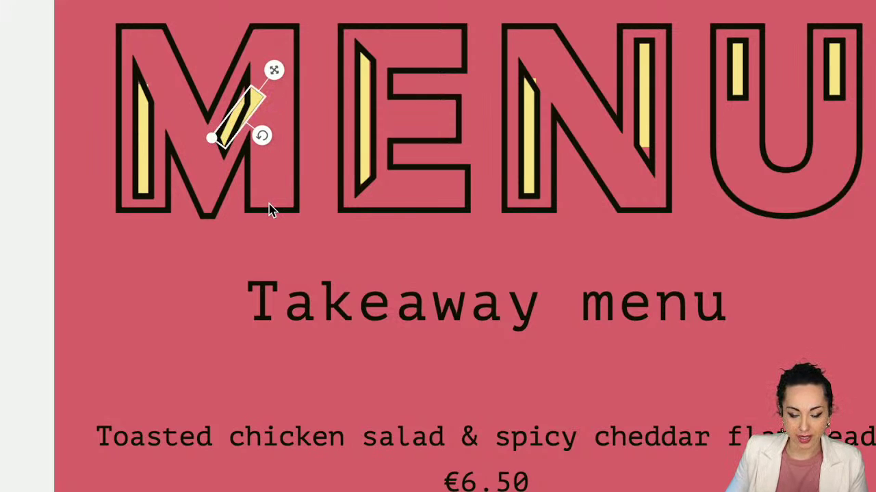
# - Steepen and narrow the tilted bar, then fine-tune its sideways position to fit the M's diagonal slot and deselect it
pyautogui.moveTo(265, 136); pyautogui.dragTo(273, 132)
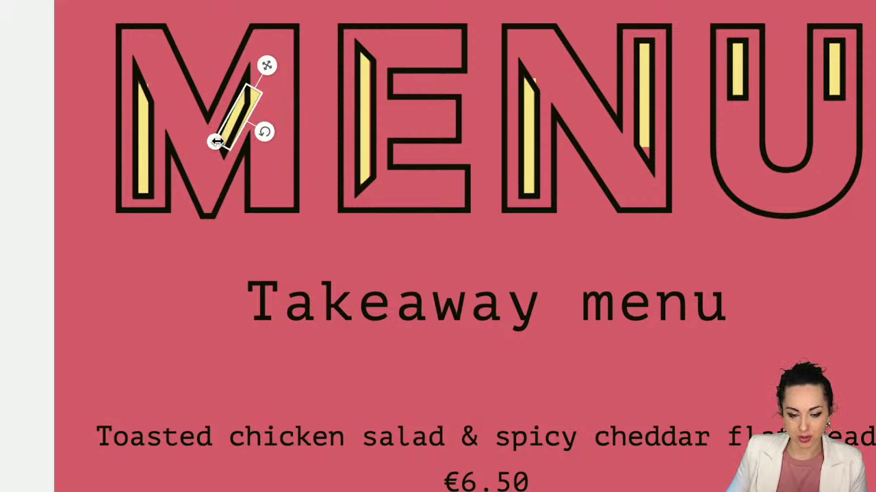
pyautogui.moveTo(215, 141); pyautogui.dragTo(225, 135)
pyautogui.press('Left')
pyautogui.press('Left')
pyautogui.press('Left')
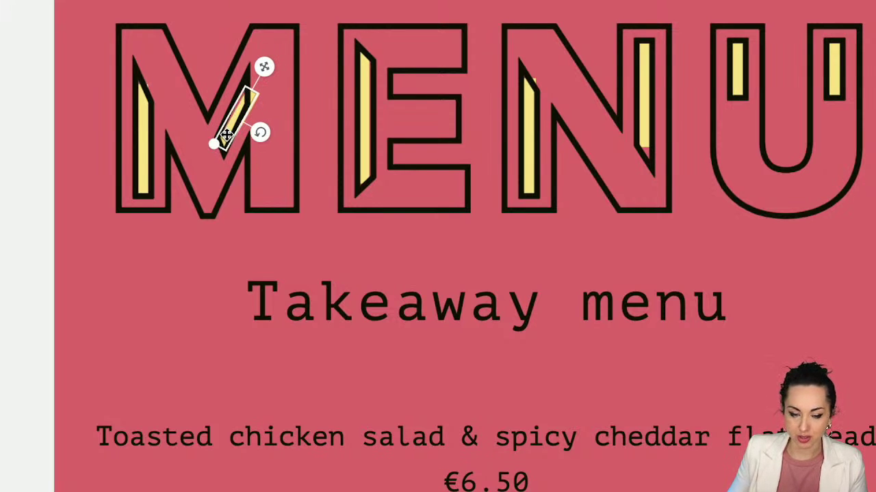
pyautogui.press('Right')
pyautogui.press('Right')
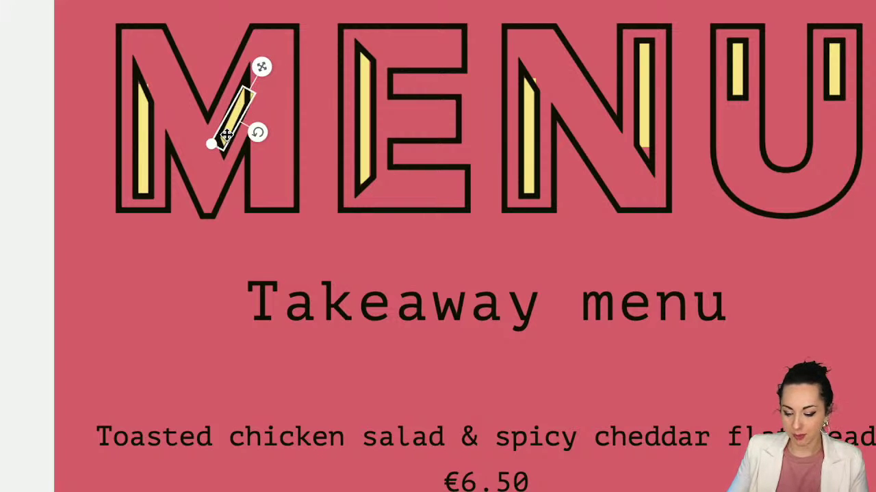
pyautogui.hotkey('ctrl', '-')
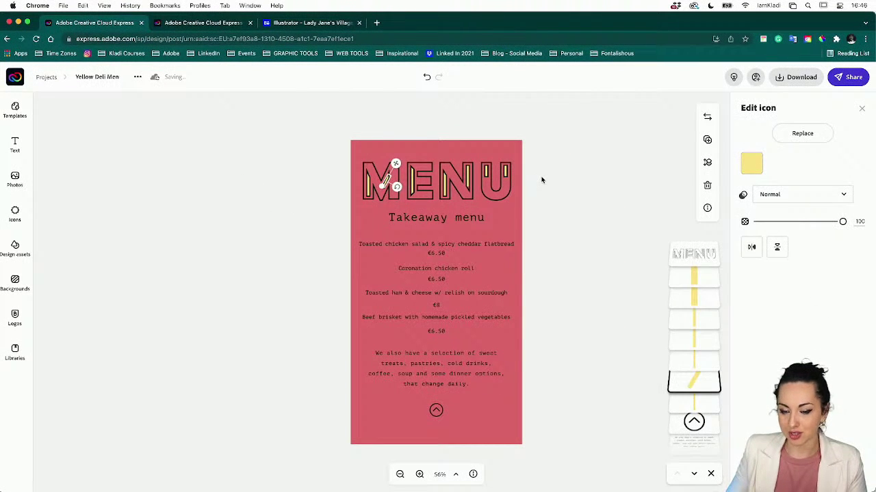
pyautogui.click(542, 180)
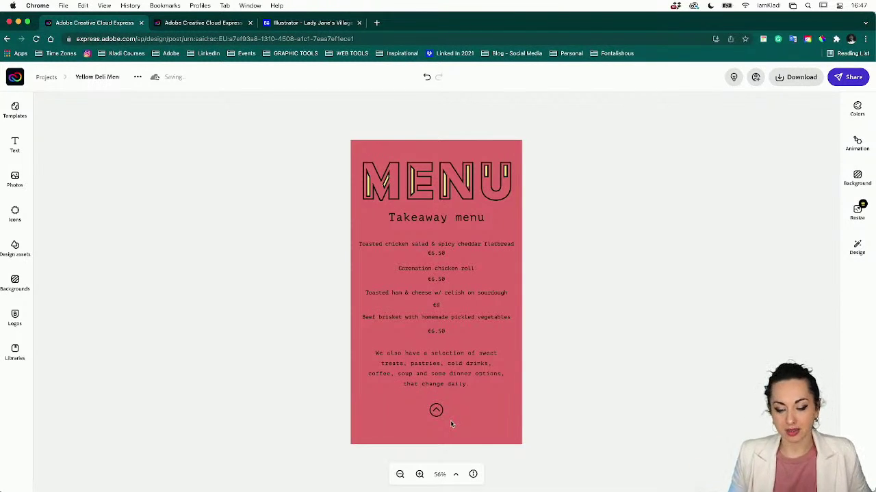
# - Delete the circled arrow icon below the closing text of the menu
pyautogui.click(436, 411)
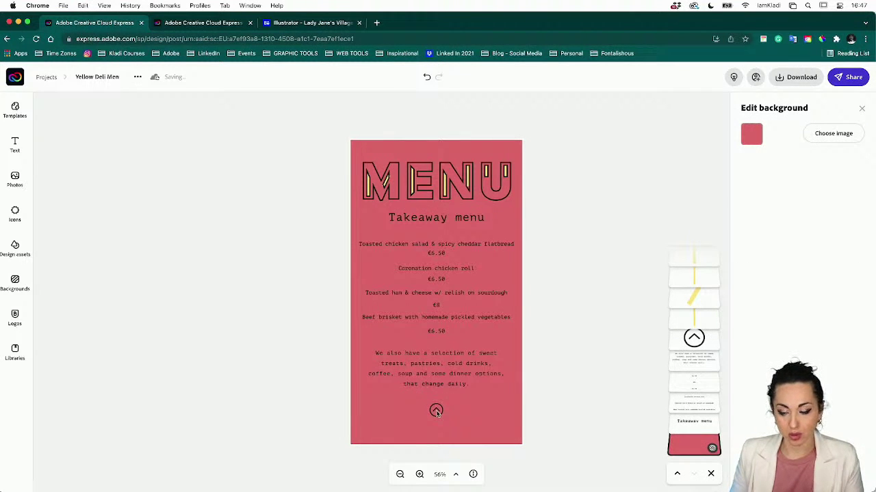
pyautogui.click(436, 410)
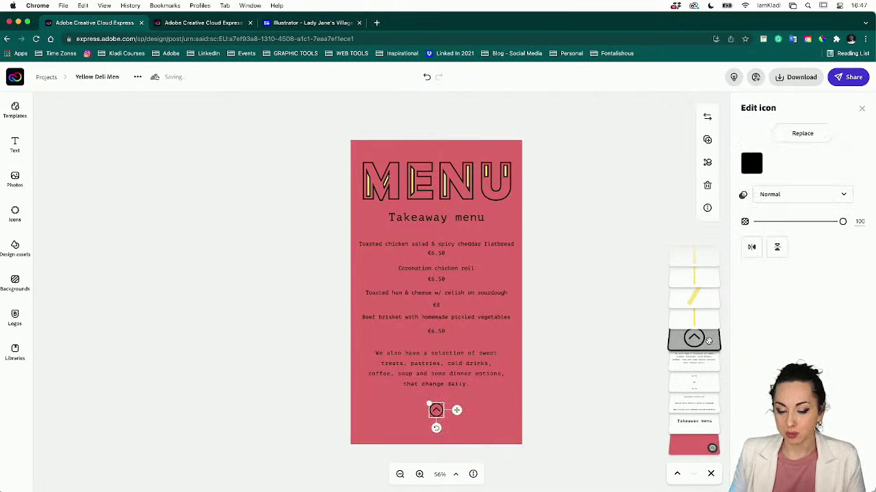
pyautogui.click(707, 187)
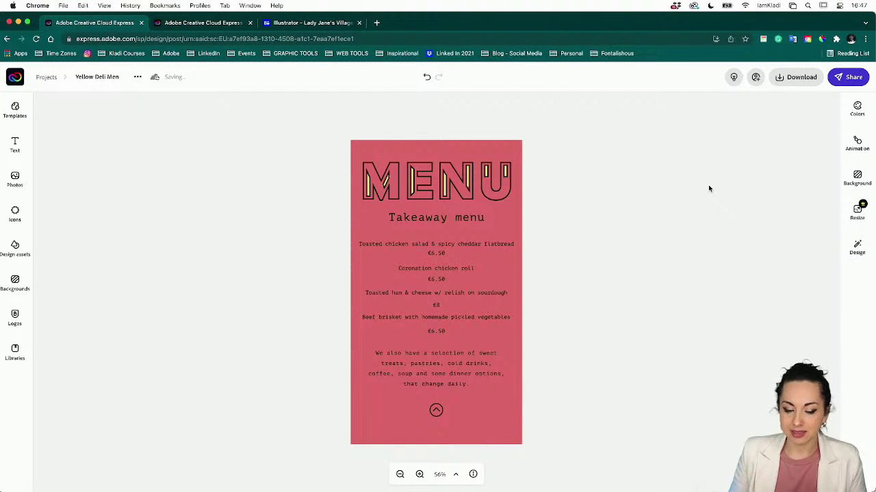
# - Add the round yellow Raise & Bake logo with dark lettering and centre it below the closing text
pyautogui.click(10, 316)
pyautogui.click(137, 256)
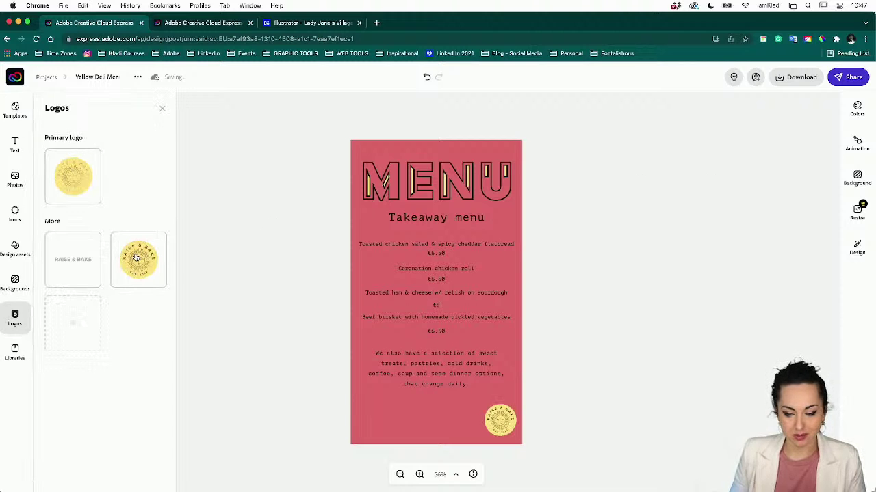
pyautogui.moveTo(501, 427); pyautogui.dragTo(443, 422)
pyautogui.click(667, 326)
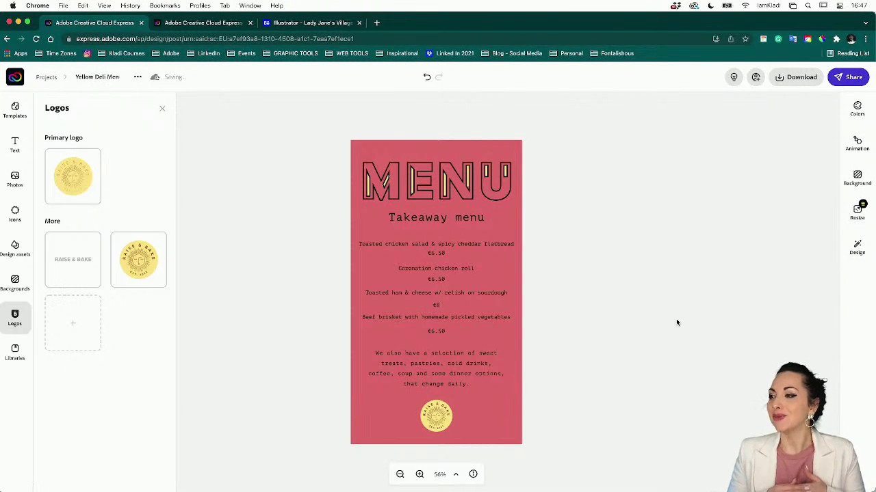
# - Browse the font families offered for the MENU heading, without choosing a different one
pyautogui.click(464, 199)
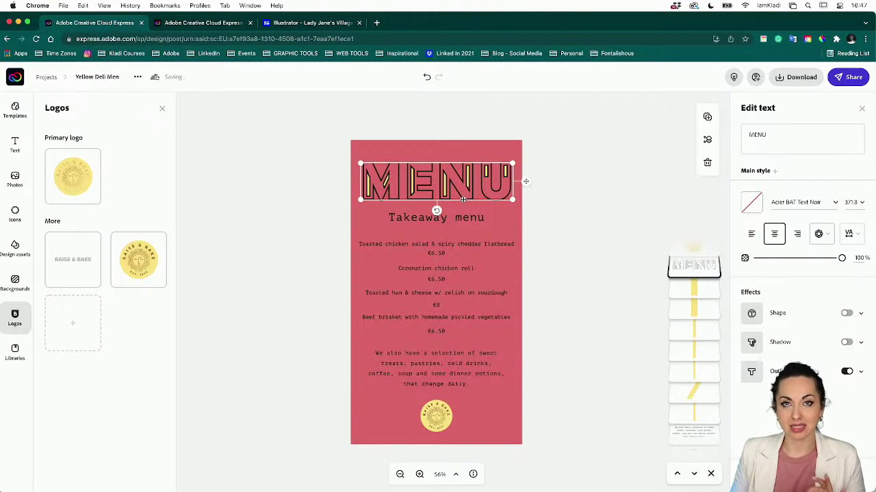
pyautogui.click(835, 207)
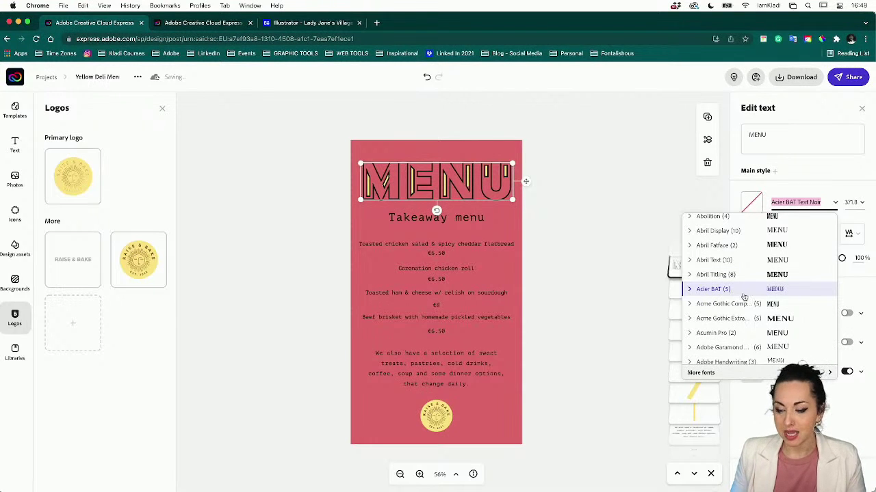
pyautogui.click(764, 415)
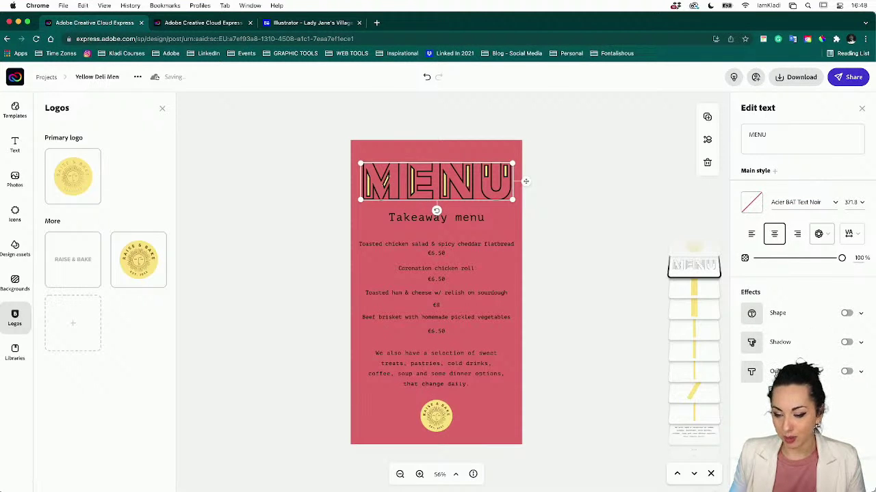
# - Switch the MENU heading's outline effect off and on to compare the letters with and without the outline
pyautogui.click(846, 372)
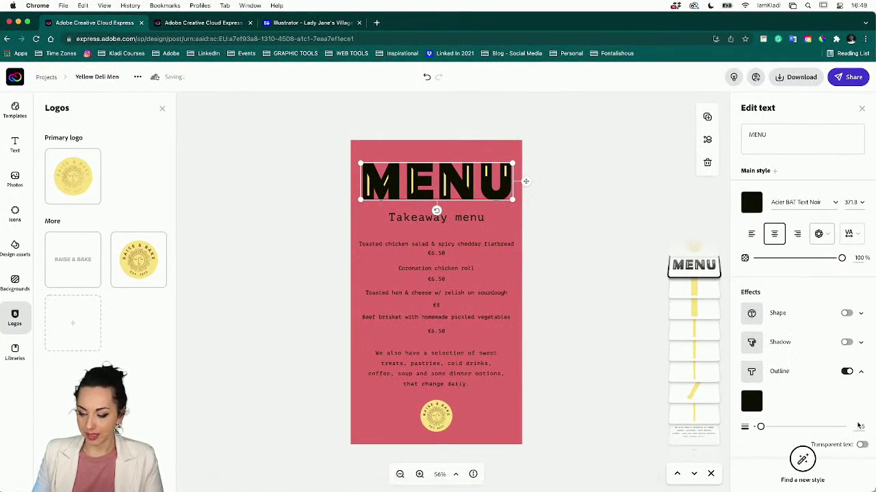
pyautogui.doubleClick(859, 424)
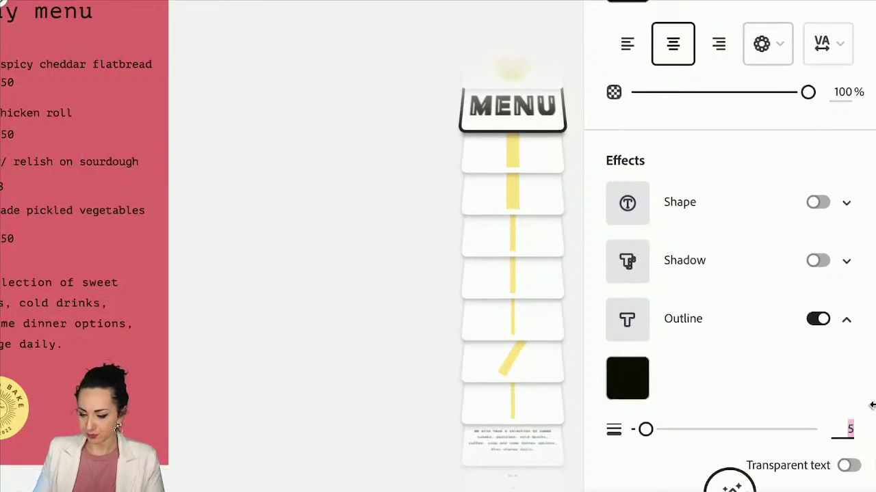
pyautogui.click(812, 326)
pyautogui.click(812, 325)
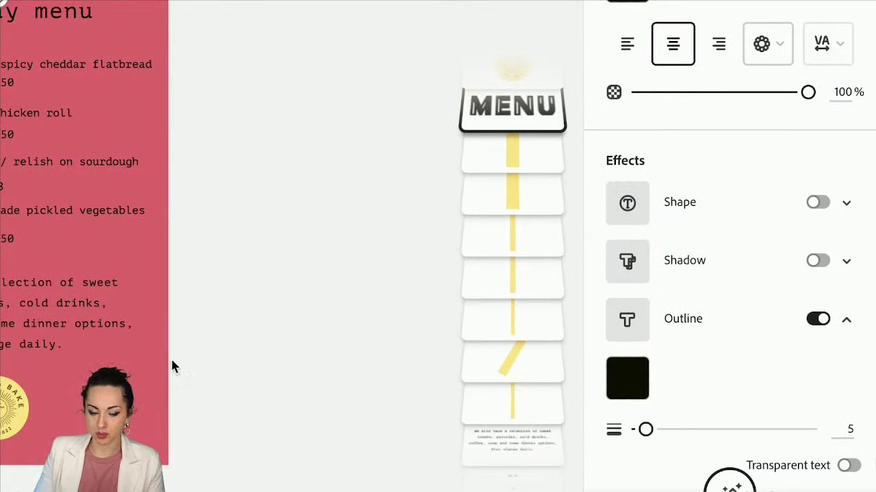
pyautogui.hotkey('ctrl', '-')
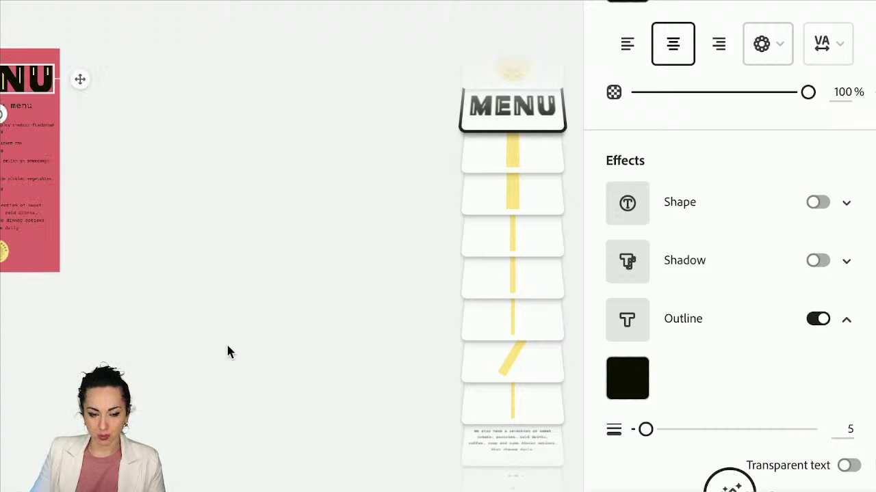
pyautogui.hotkey('ctrl', '+')
pyautogui.hotkey('ctrl', '+')
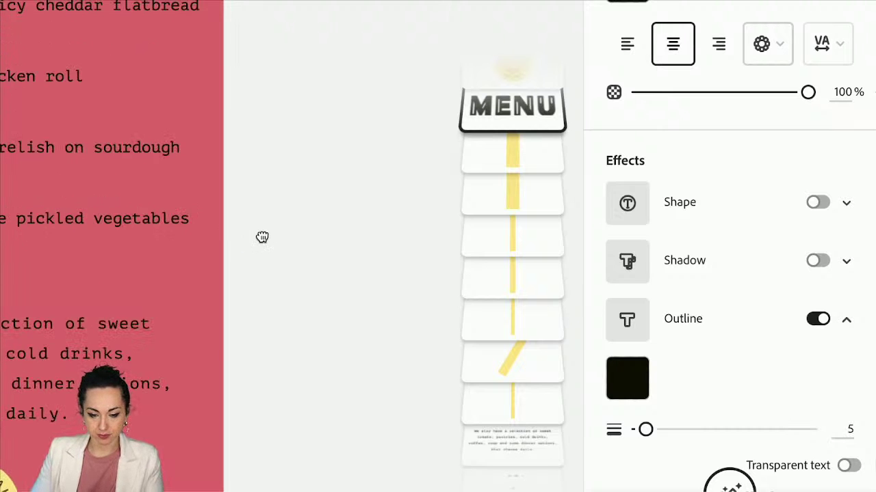
pyautogui.moveTo(262, 237); pyautogui.dragTo(368, 391)
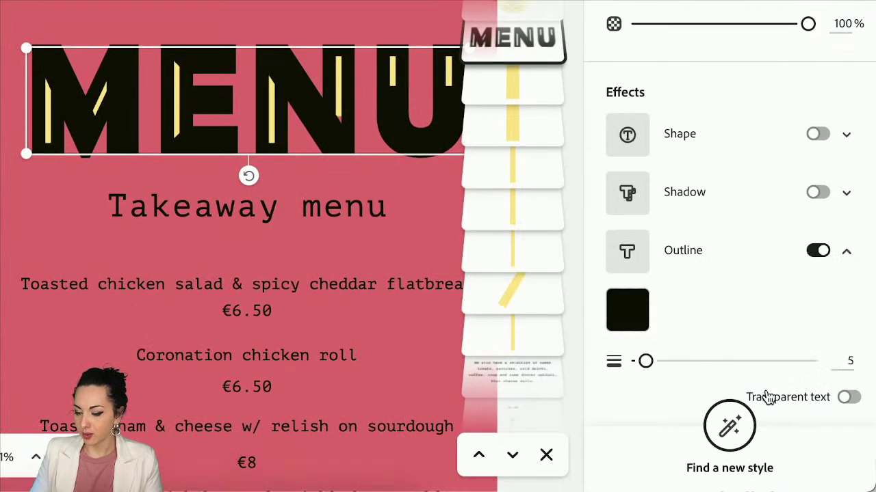
pyautogui.click(818, 251)
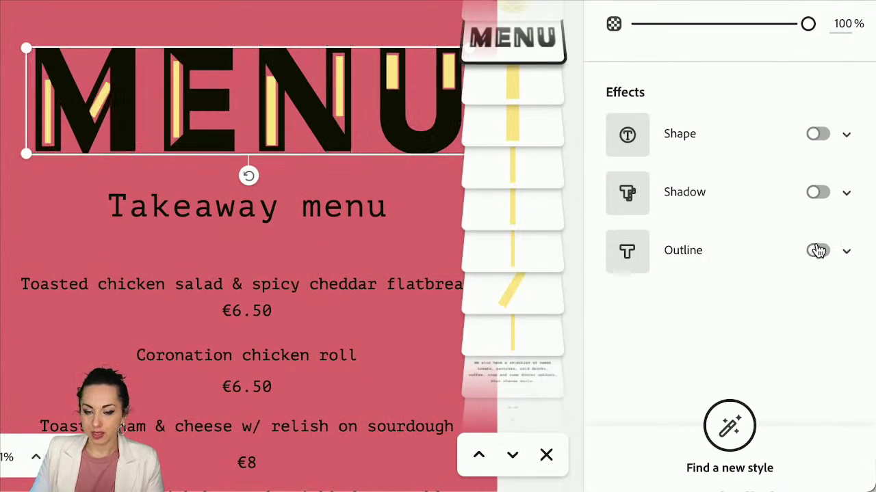
pyautogui.click(817, 251)
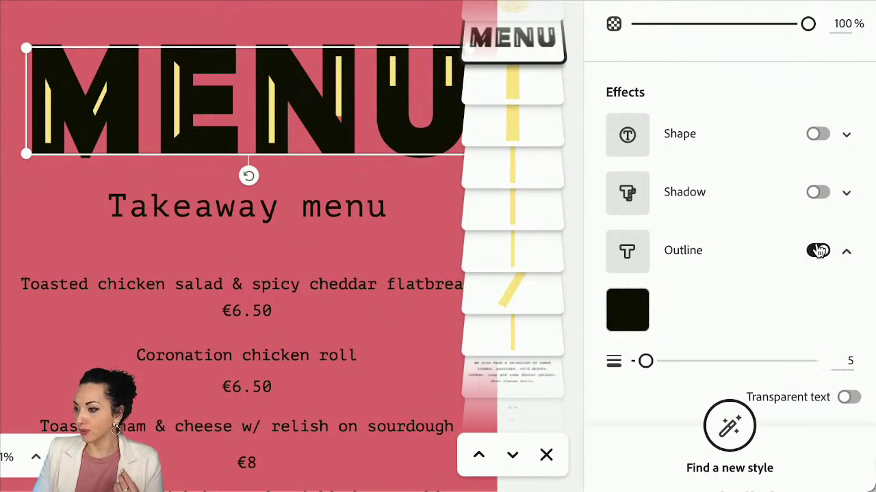
# - Make the MENU heading hollow by applying the outline effect with transparent text
pyautogui.click(849, 400)
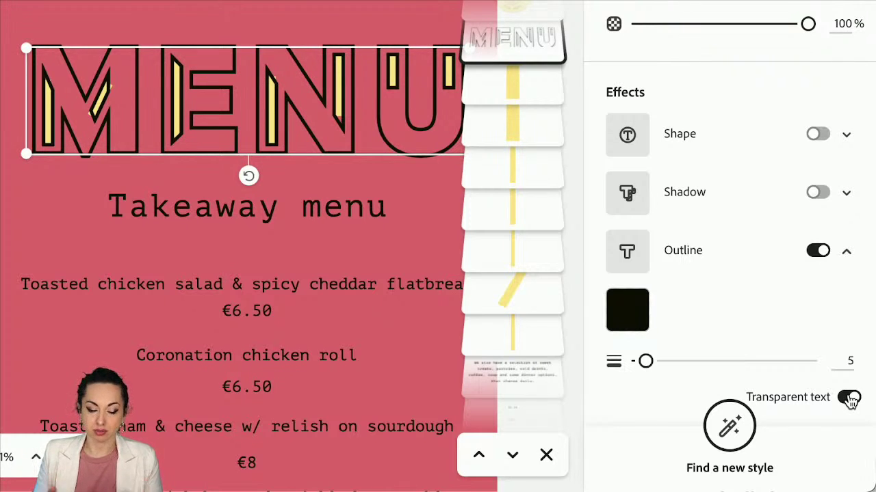
pyautogui.click(817, 252)
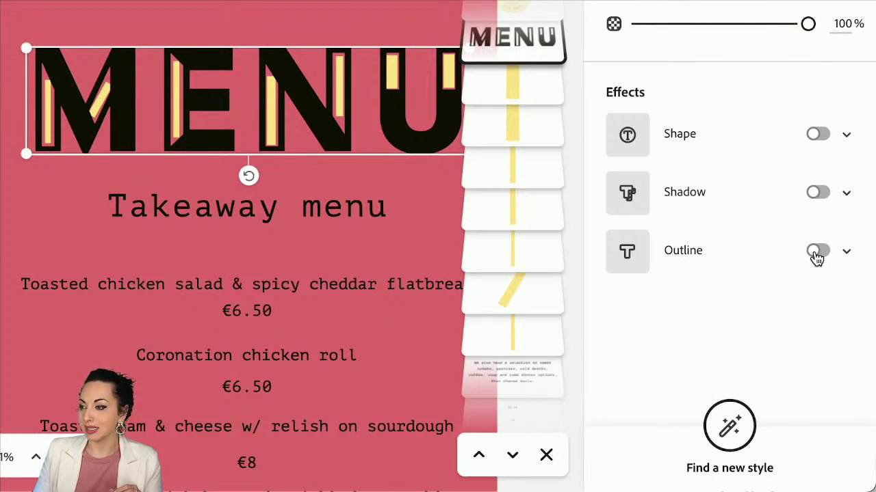
pyautogui.click(818, 252)
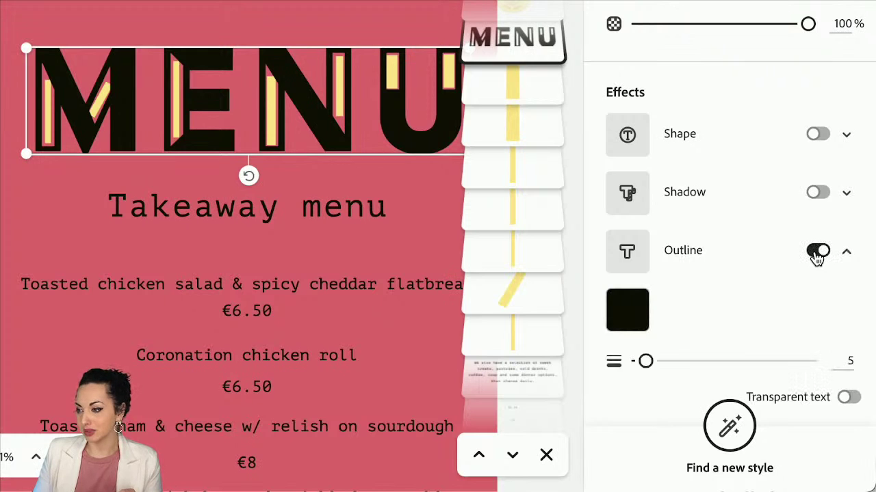
pyautogui.click(848, 398)
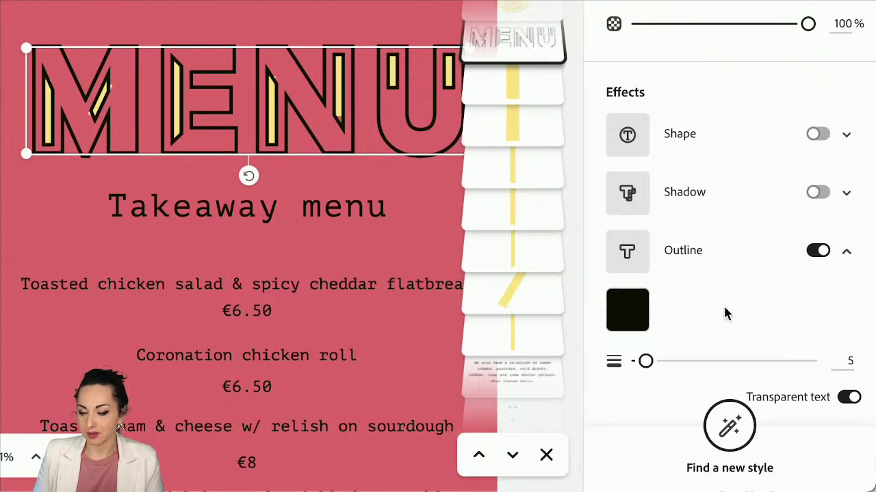
# - Try the brand yellow #FFE184 on the MENU heading's outline, set the outline to black #000000 instead, and deselect the heading
pyautogui.click(627, 309)
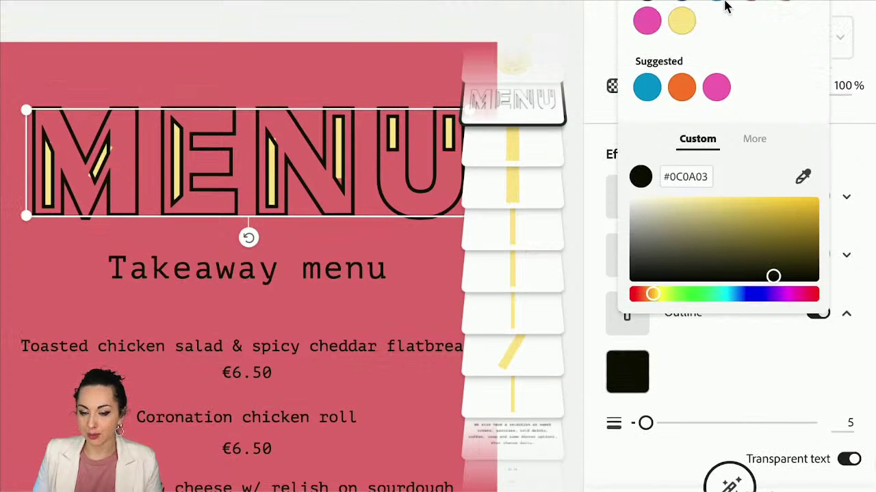
pyautogui.click(682, 26)
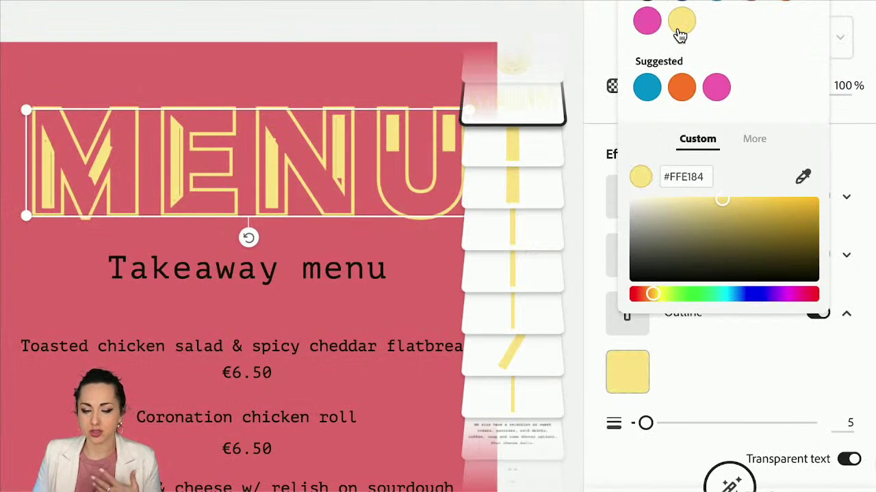
pyautogui.click(647, 15)
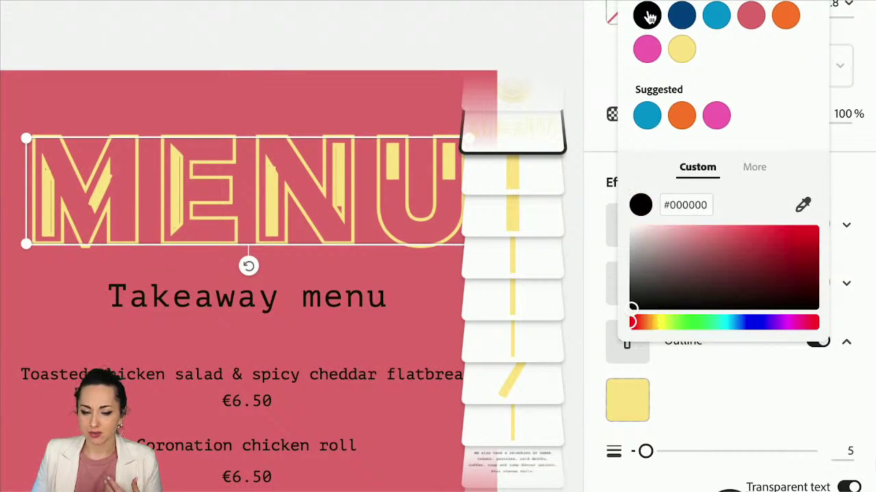
pyautogui.click(717, 391)
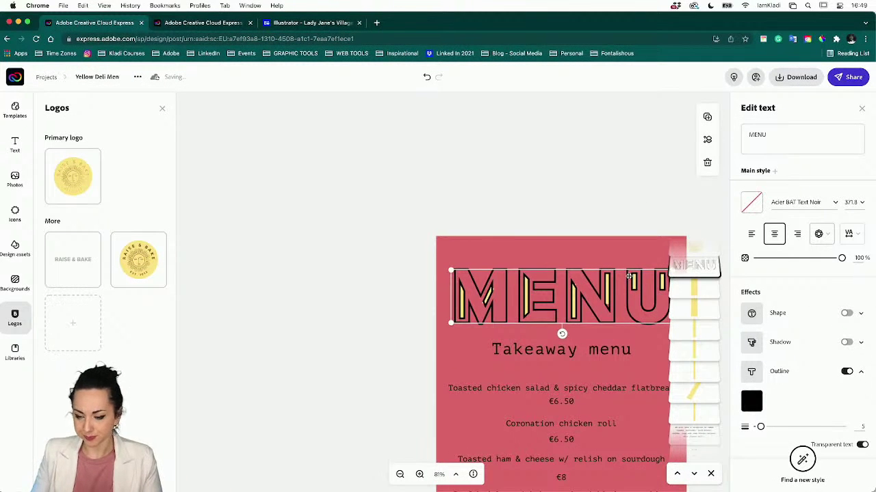
pyautogui.click(627, 210)
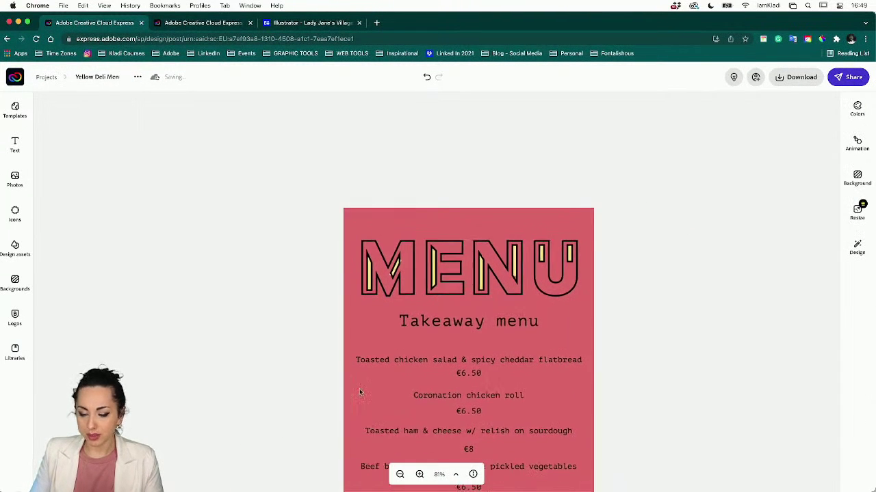
# - Replace the subtitle "Takeaway menu" below the MENU heading with "Bagel Menu"
pyautogui.scroll(-2, 360, 388)
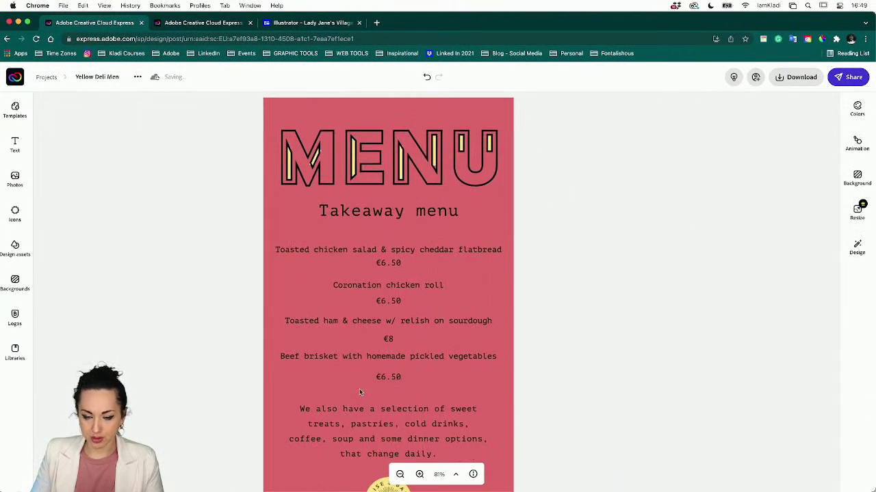
pyautogui.click(397, 213)
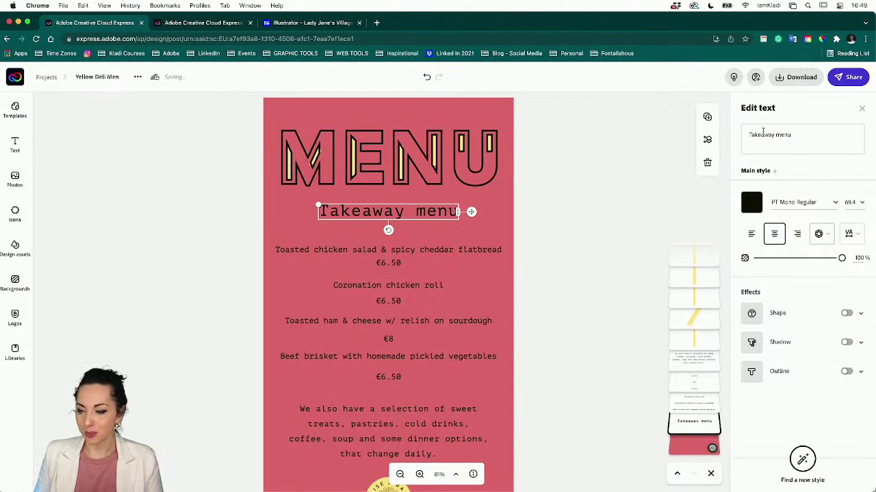
pyautogui.click(763, 132)
pyautogui.click(763, 131)
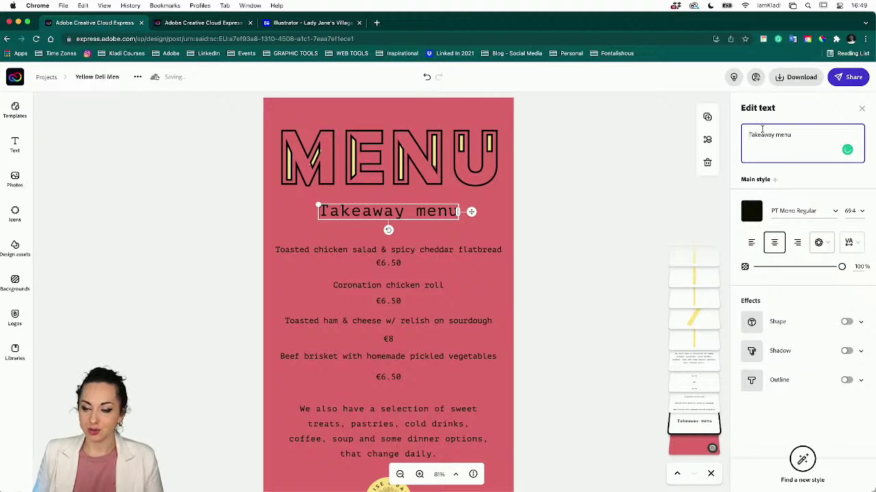
pyautogui.tripleClick(762, 132)
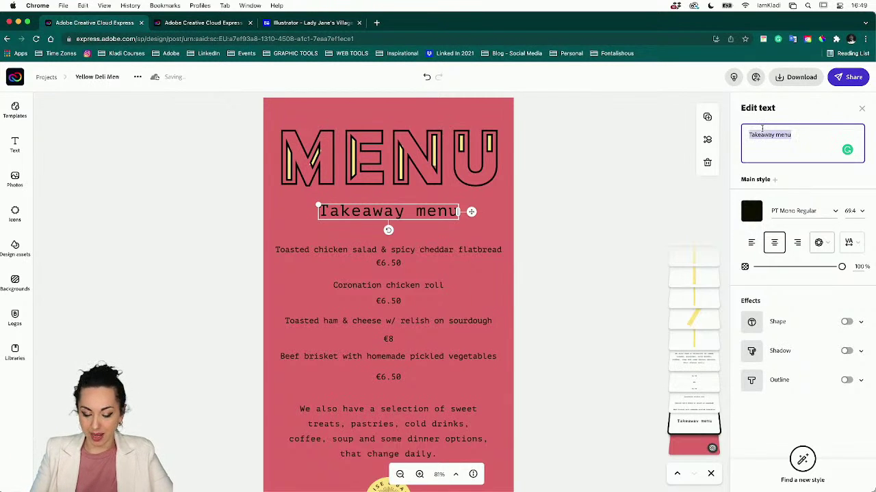
pyautogui.write('Baelk')
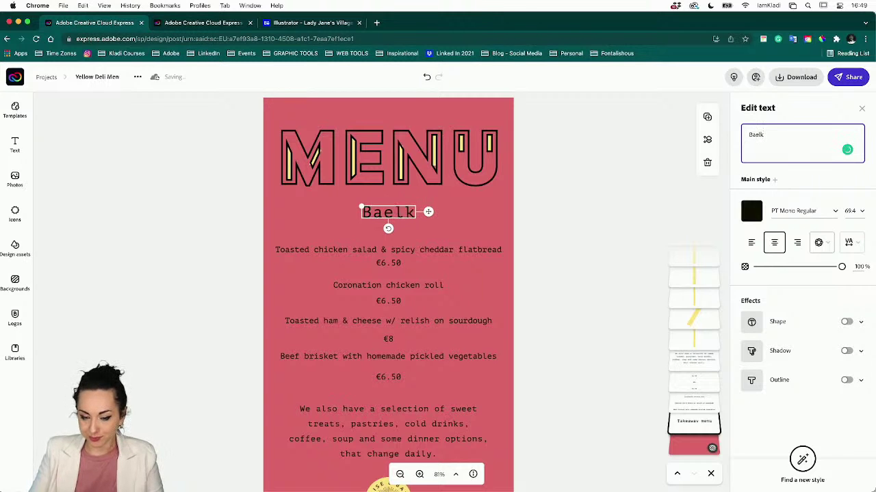
pyautogui.press('BackSpace')
pyautogui.press('BackSpace')
pyautogui.write('g')
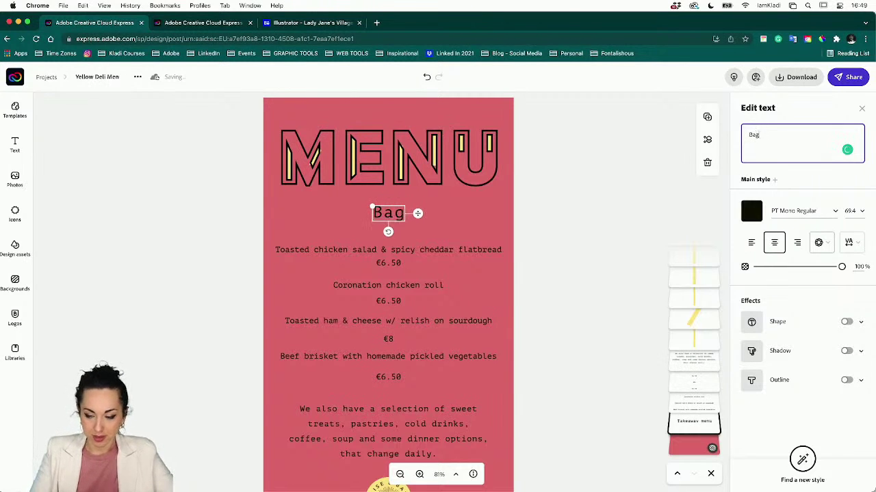
pyautogui.write('el Menu')
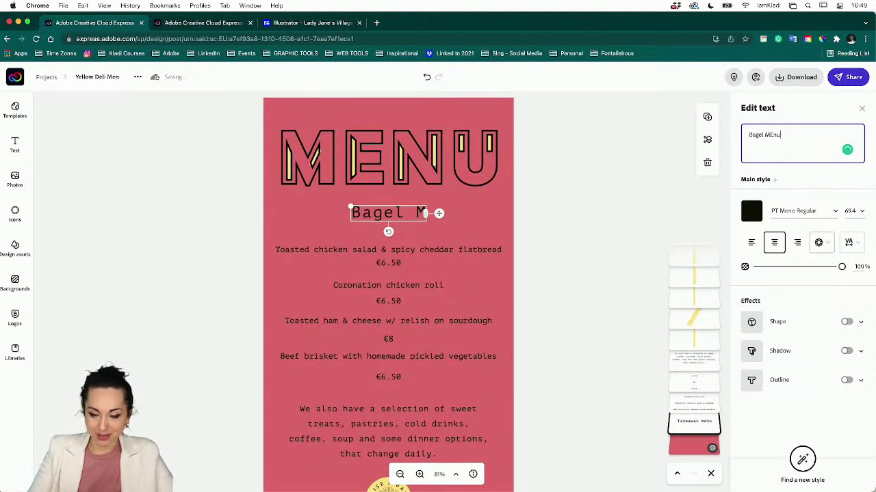
pyautogui.press('BackSpace')
pyautogui.press('BackSpace')
pyautogui.press('BackSpace')
pyautogui.write('E')
pyautogui.press('BackSpace')
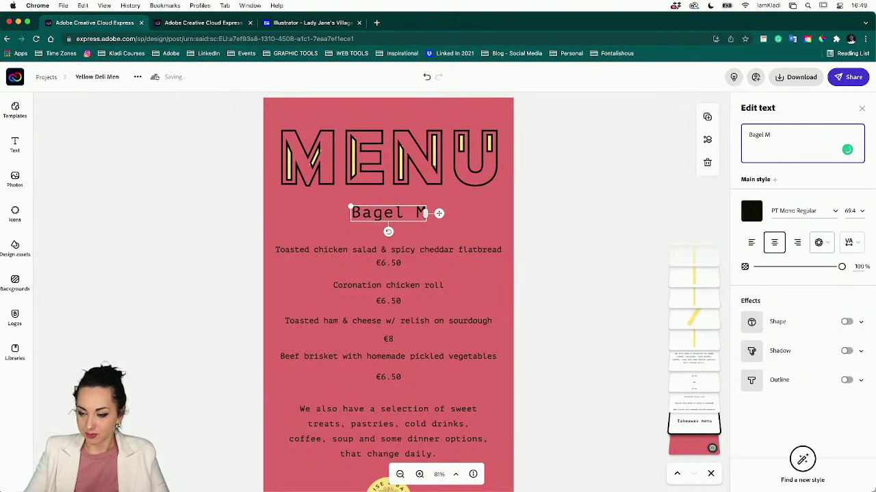
pyautogui.write('enu')
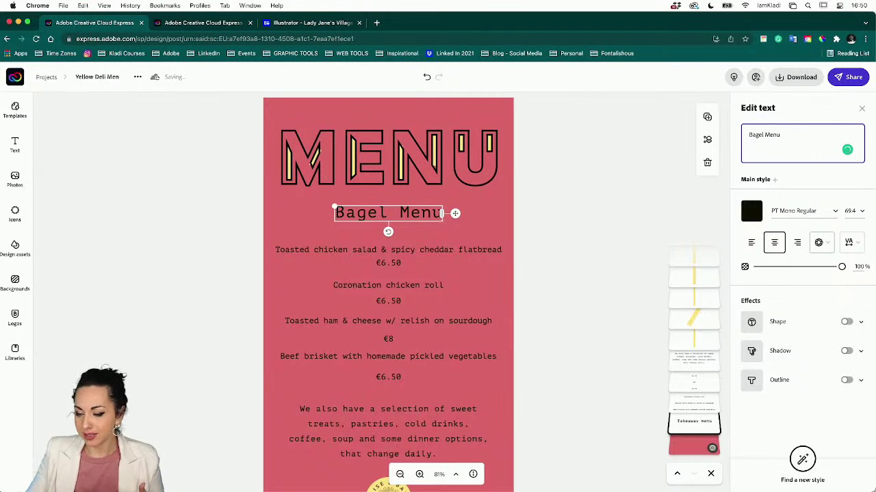
# - Shorten the subtitle below the heading to "Bagel" and deselect it
pyautogui.press('BackSpace')
pyautogui.press('BackSpace')
pyautogui.press('BackSpace')
pyautogui.press('BackSpace')
pyautogui.press('BackSpace')
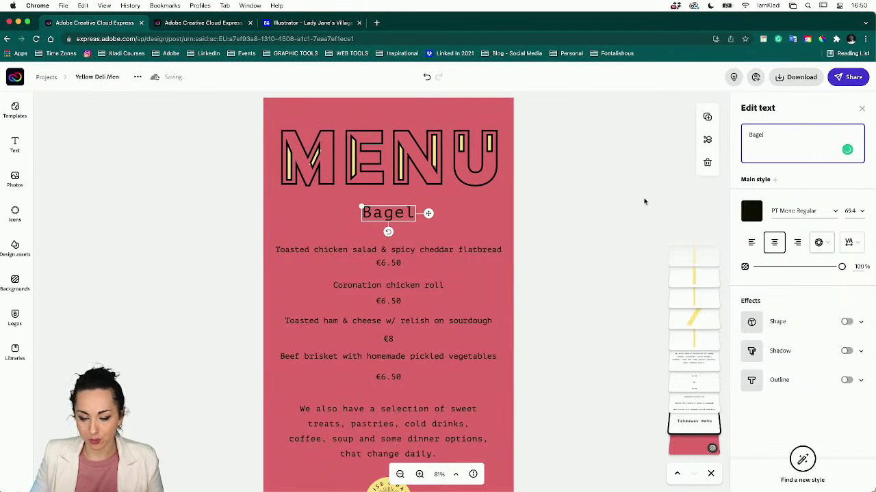
pyautogui.click(643, 200)
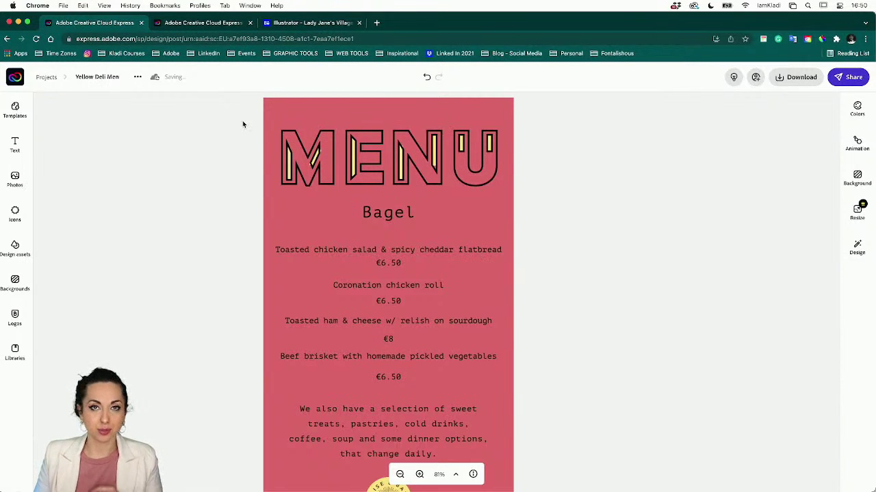
# - Group the outlined MENU heading together with the yellow bars inside its letters
pyautogui.click(285, 134)
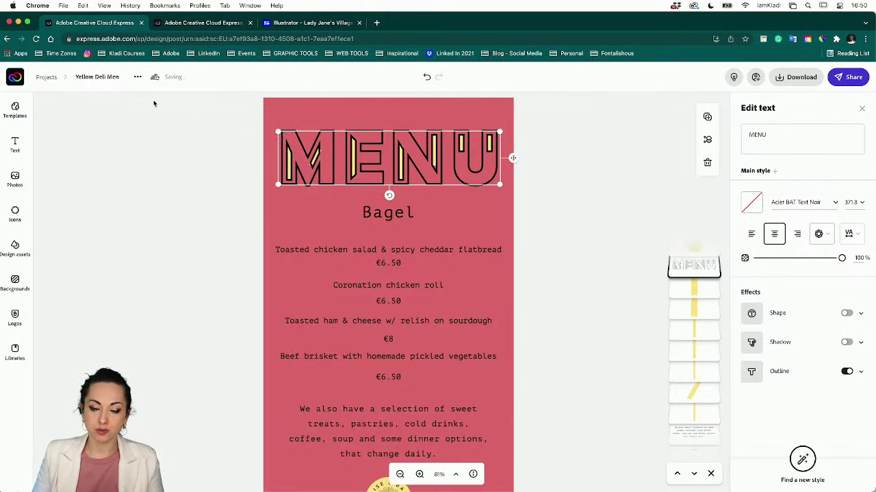
pyautogui.moveTo(228, 121); pyautogui.dragTo(540, 193)
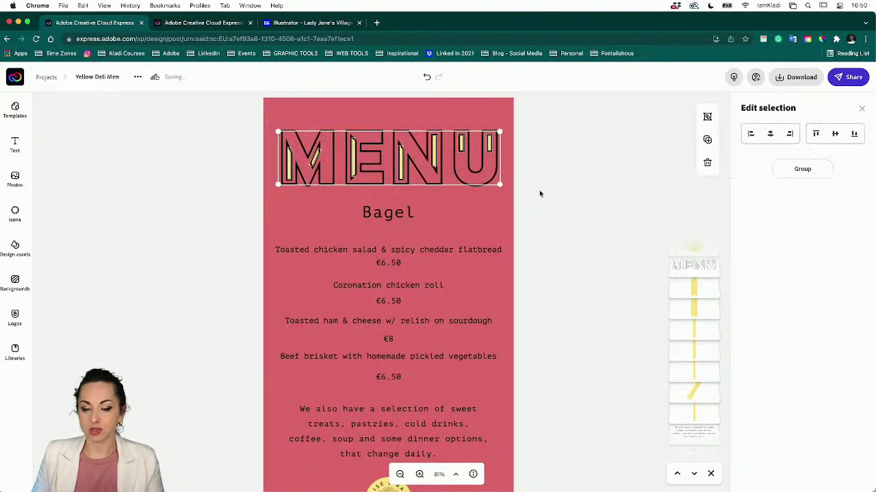
pyautogui.scroll(5, 540, 194)
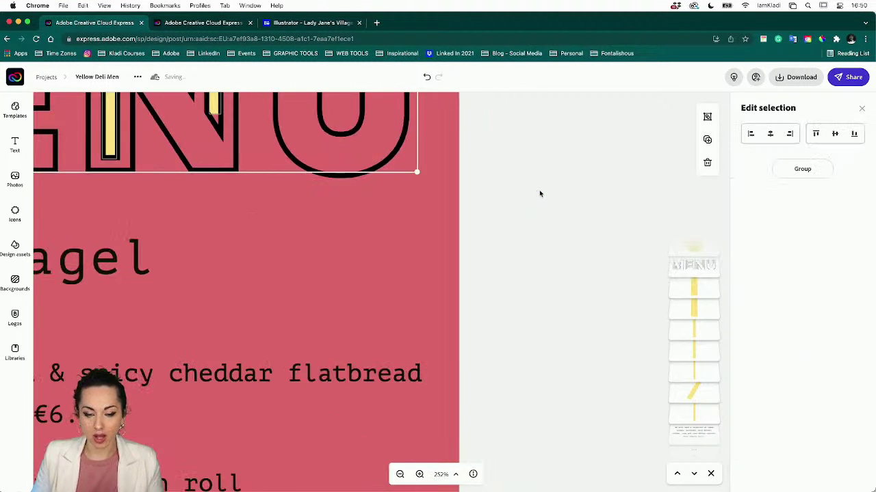
pyautogui.scroll(3, 539, 194)
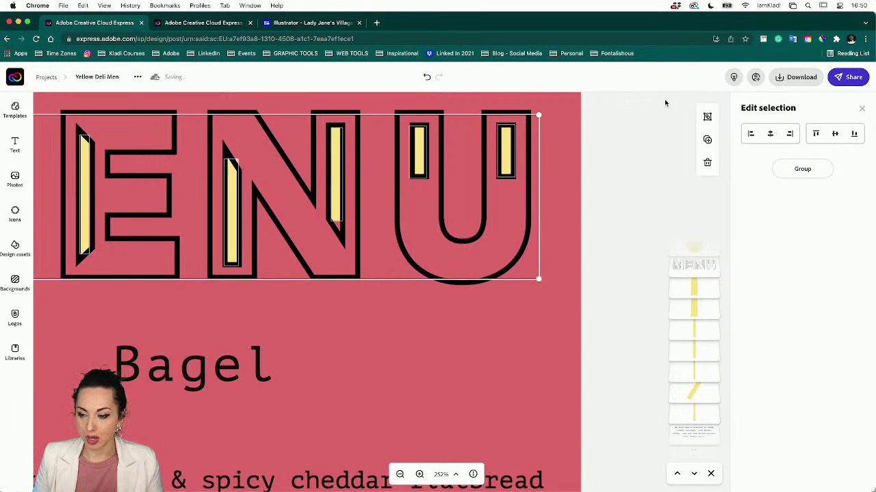
pyautogui.click(795, 171)
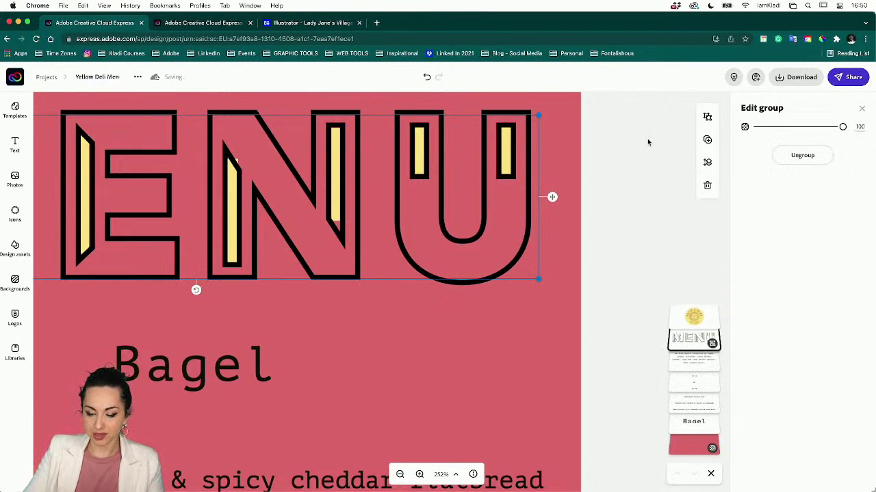
# - Try moving the grouped MENU heading up the page, undo the move and deselect the group
pyautogui.scroll(3, 647, 138)
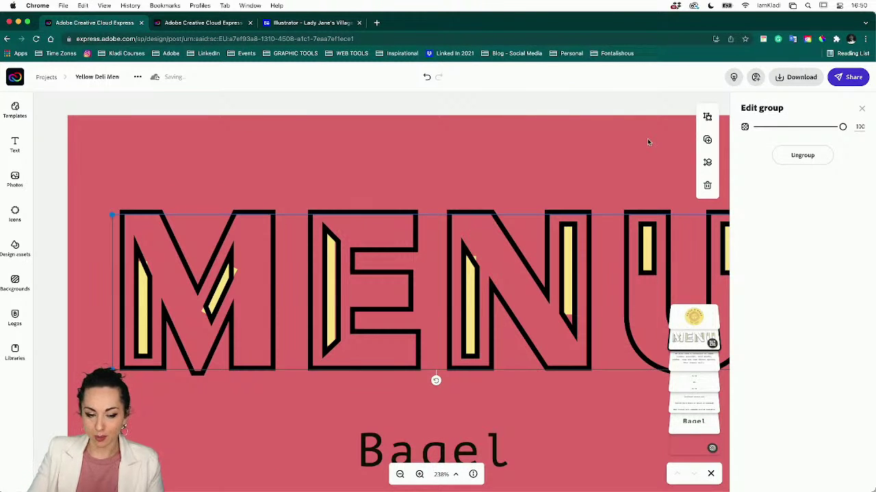
pyautogui.scroll(-5, 378, 182)
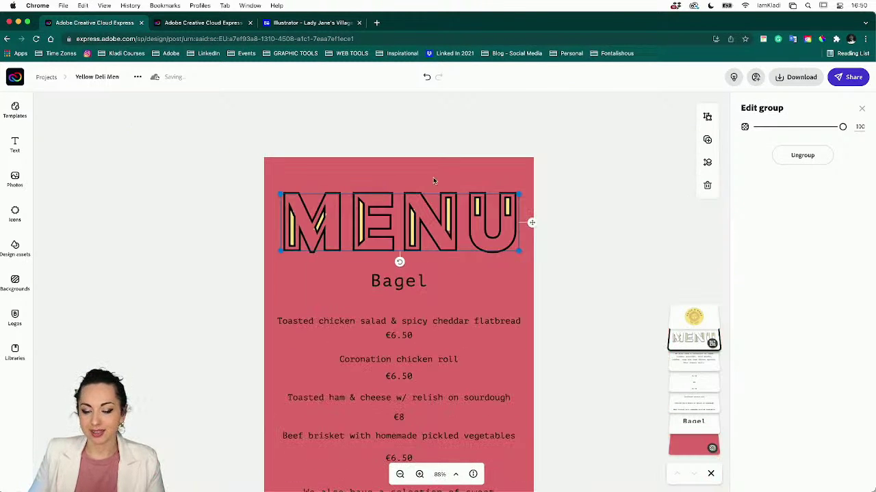
pyautogui.moveTo(436, 216); pyautogui.dragTo(487, 194)
pyautogui.press('super+z')
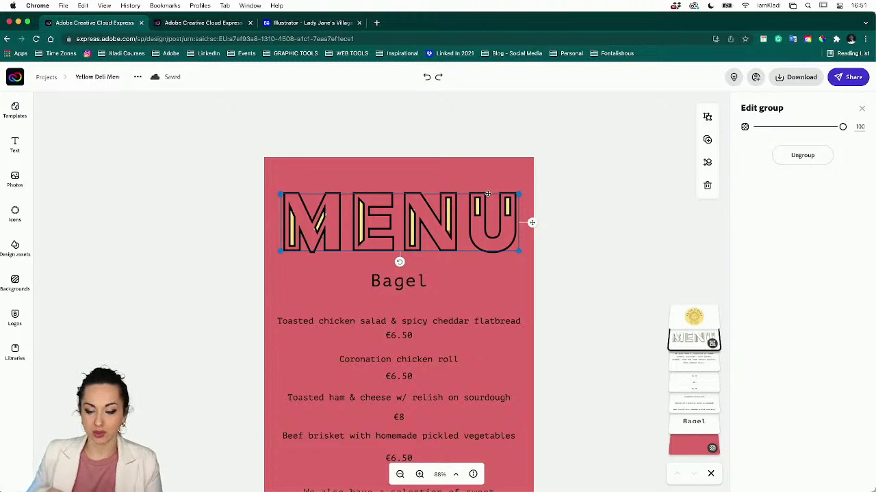
pyautogui.click(619, 158)
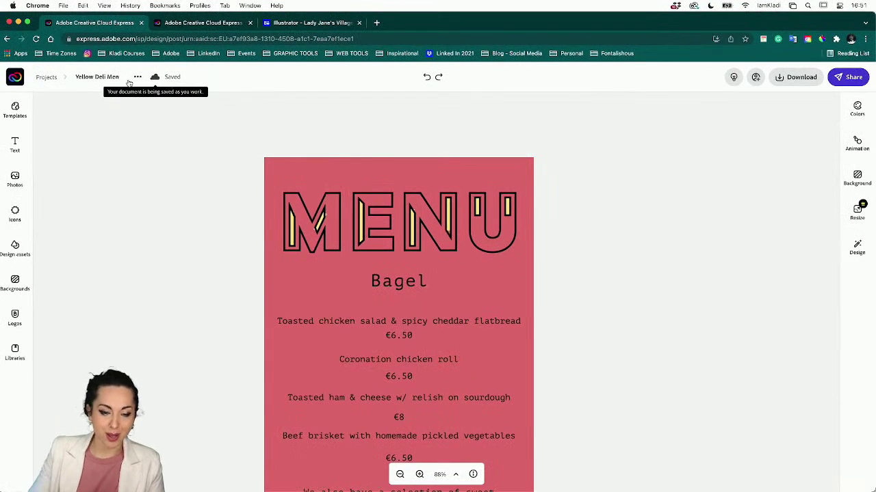
# - Start a new custom-size graphic from the home page and switch its size units to millimetres
pyautogui.click(16, 80)
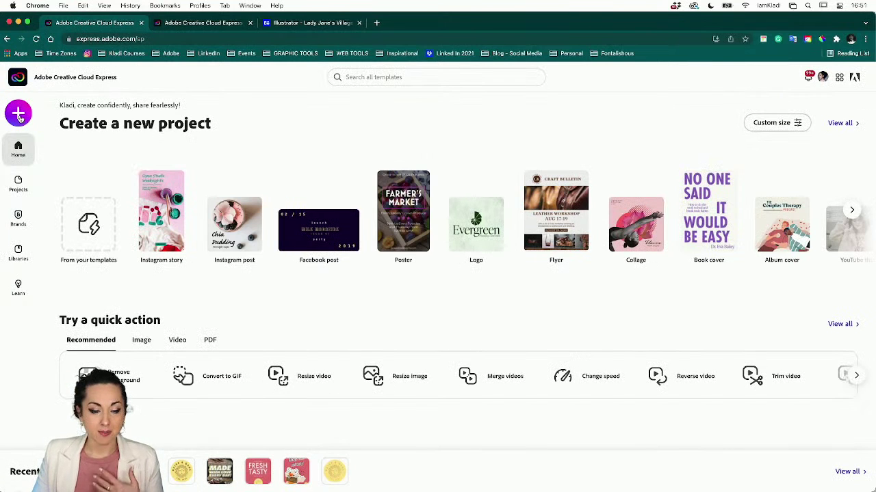
pyautogui.click(19, 114)
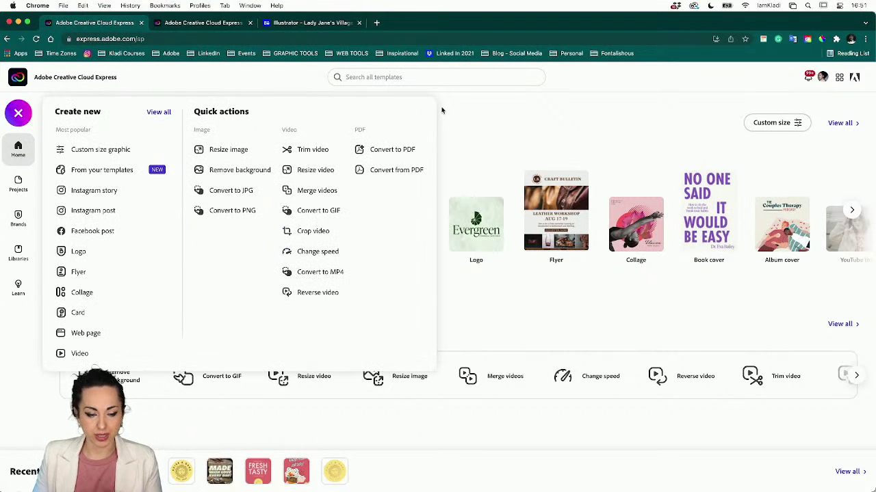
pyautogui.click(103, 150)
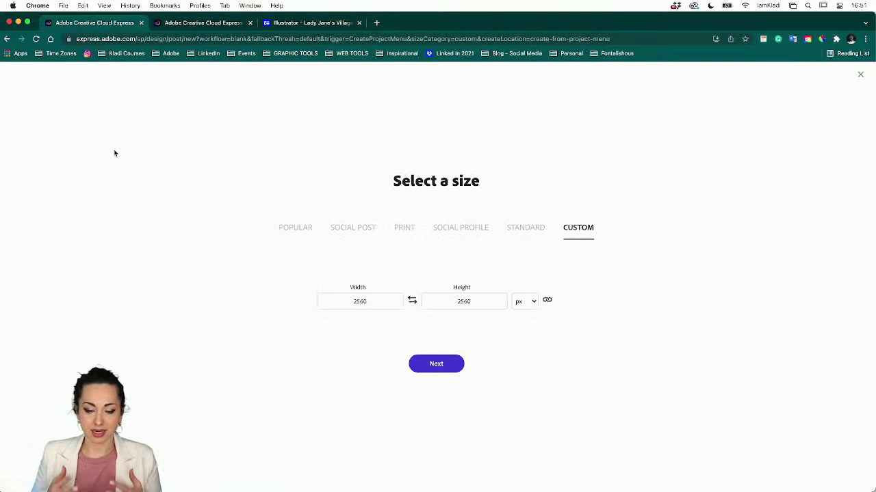
pyautogui.click(370, 302)
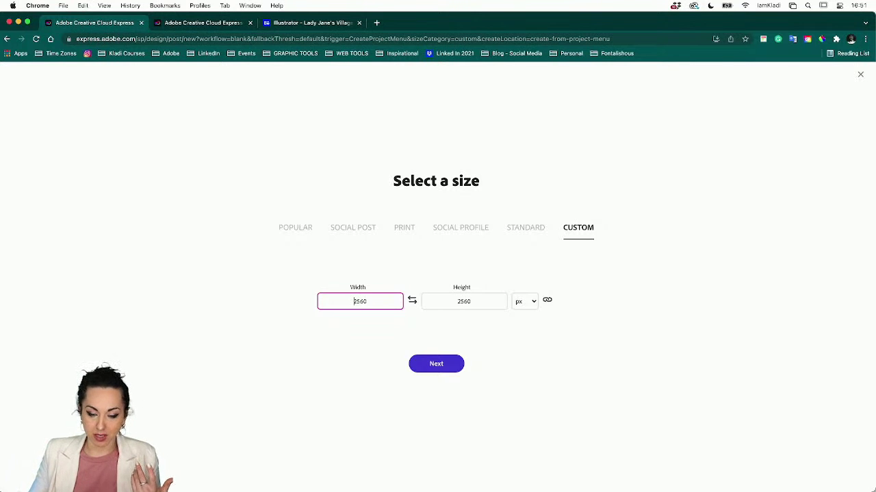
pyautogui.doubleClick(381, 299)
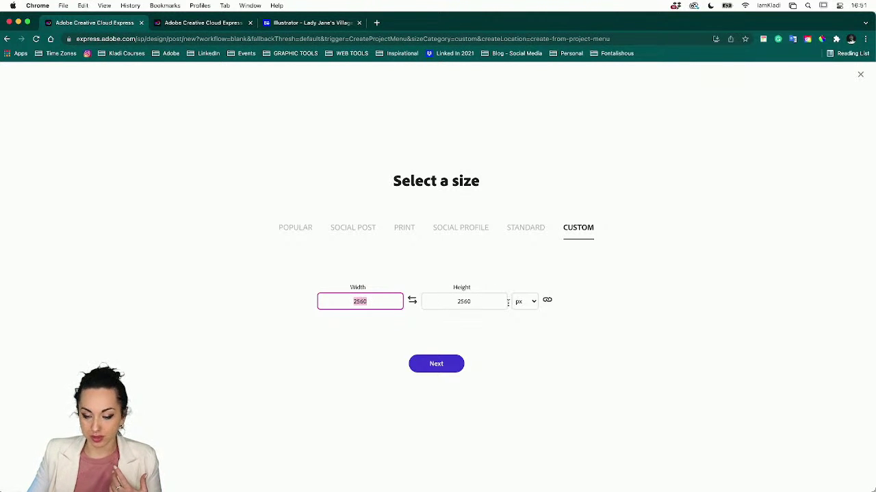
pyautogui.click(524, 301)
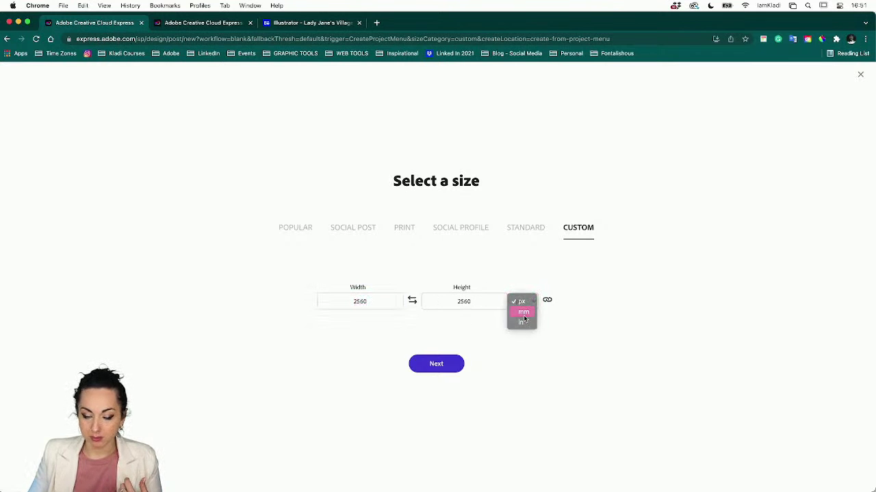
pyautogui.click(523, 312)
# - Set the custom graphic's size to 203 mm wide and 153 mm high
pyautogui.doubleClick(360, 301)
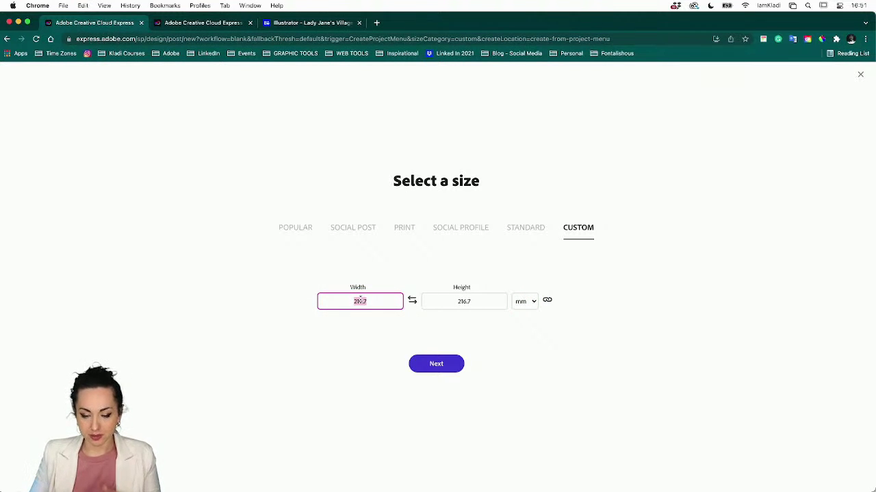
pyautogui.write('200')
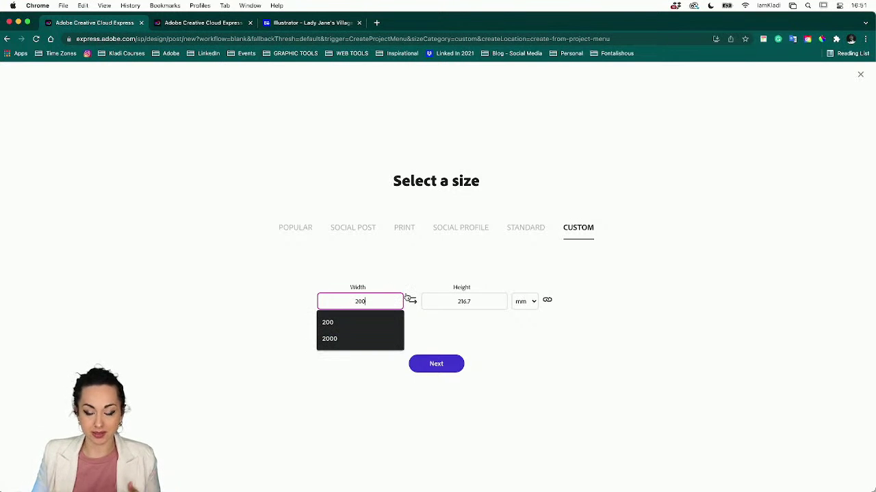
pyautogui.press('BackSpace')
pyautogui.press('BackSpace')
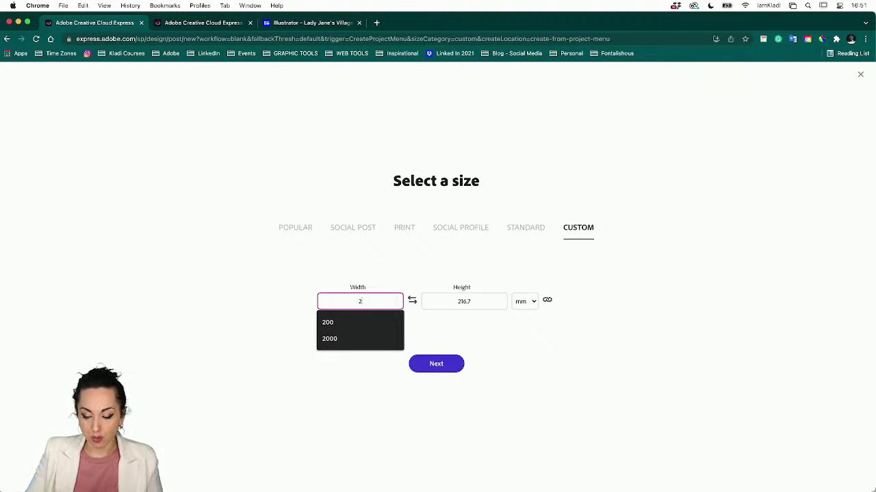
pyautogui.write('10')
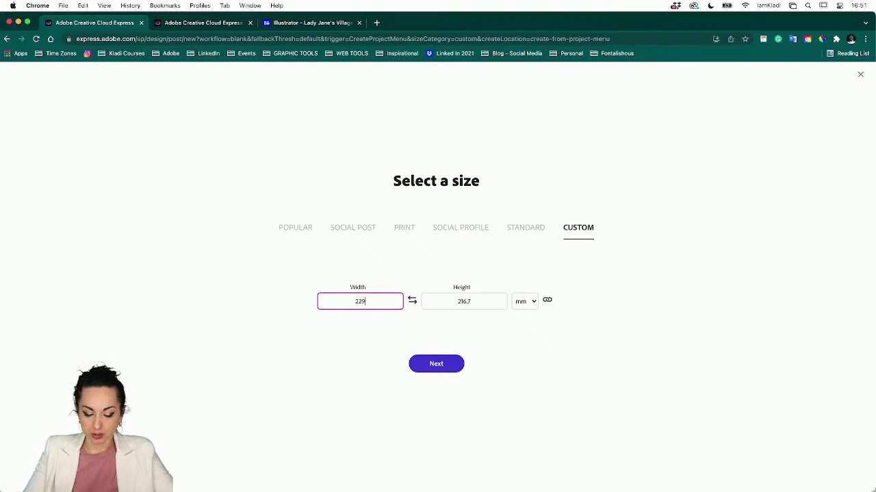
pyautogui.press('BackSpace')
pyautogui.press('BackSpace')
pyautogui.write('03')
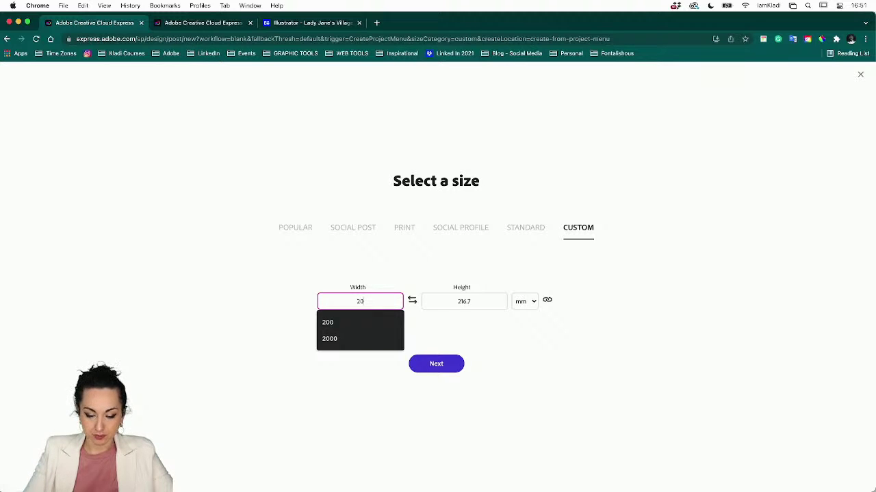
pyautogui.click(464, 295)
pyautogui.write('150')
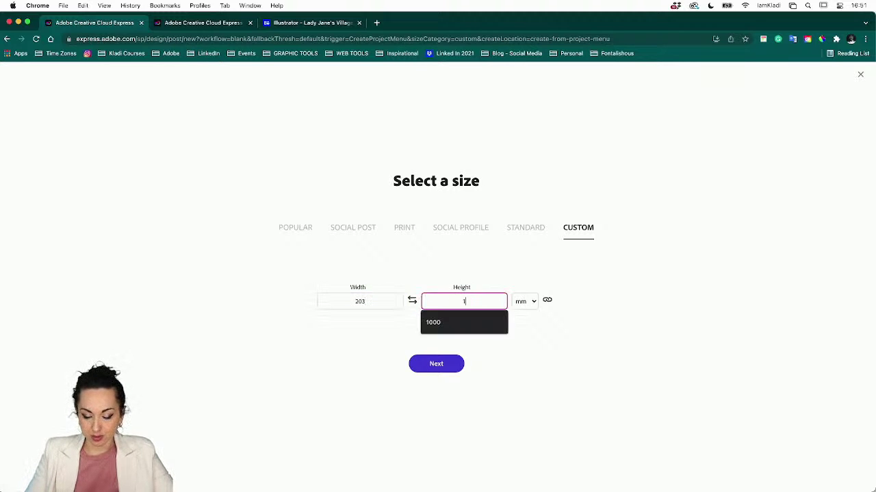
pyautogui.press('BackSpace')
pyautogui.press('BackSpace')
pyautogui.write('53')
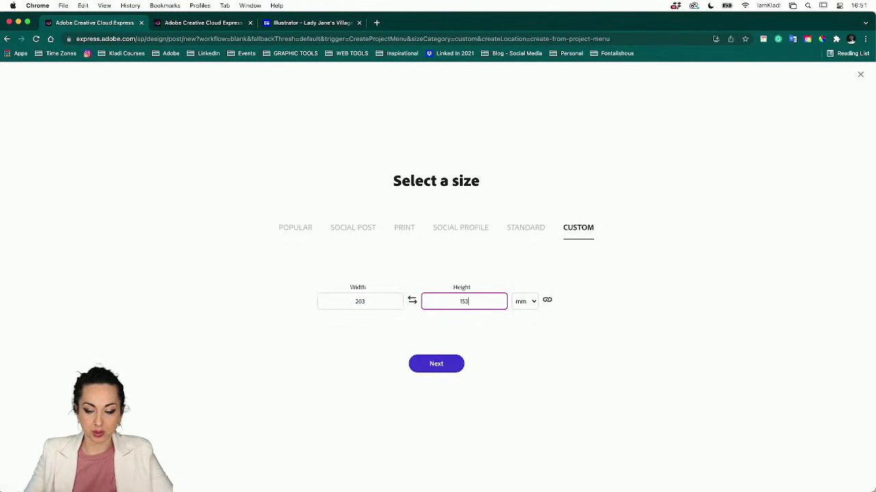
pyautogui.click(517, 339)
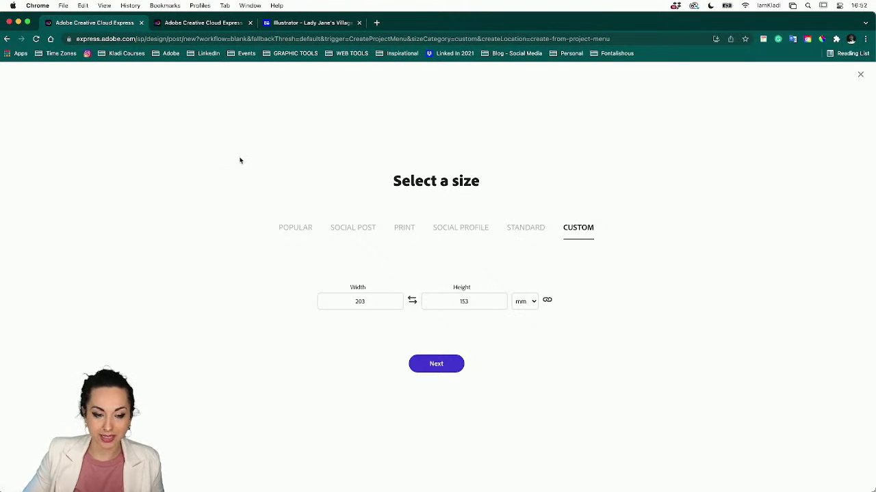
# - Abandon the custom-size graphic, reopen the Yellow Deli Men project and dismiss the templates list
pyautogui.click(860, 75)
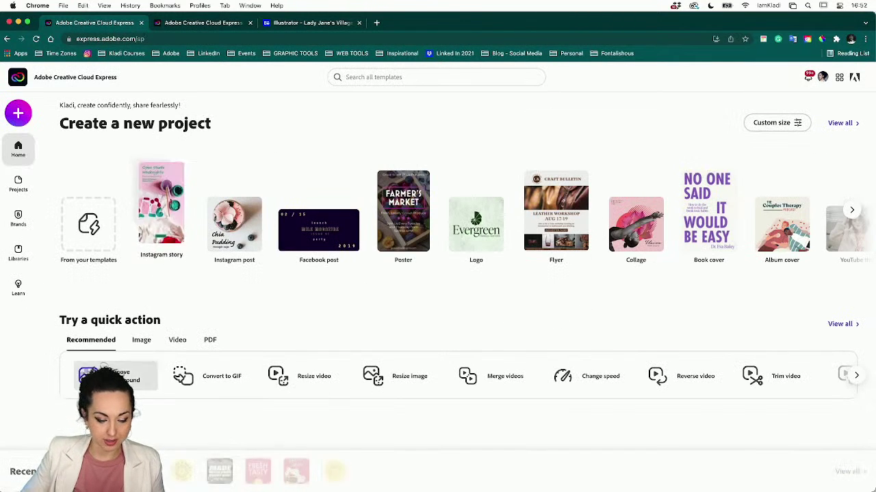
pyautogui.click(143, 471)
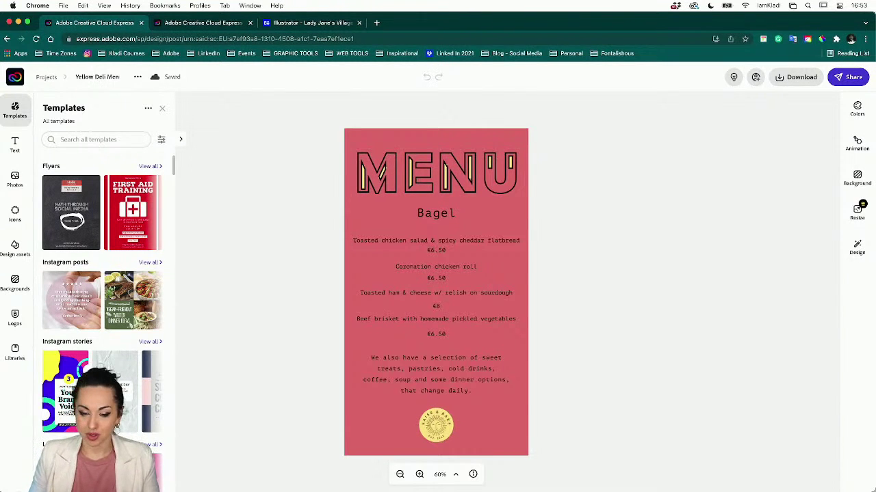
pyautogui.click(211, 362)
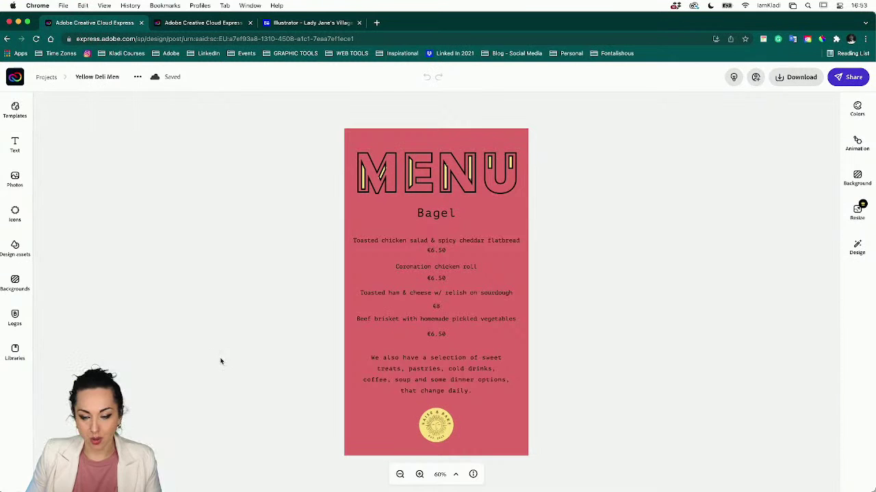
# - Select the menu's dish list, then switch to TextEdit and copy the fillings from Jalapeno Bacon through Cream cheese & Lime
pyautogui.click(396, 246)
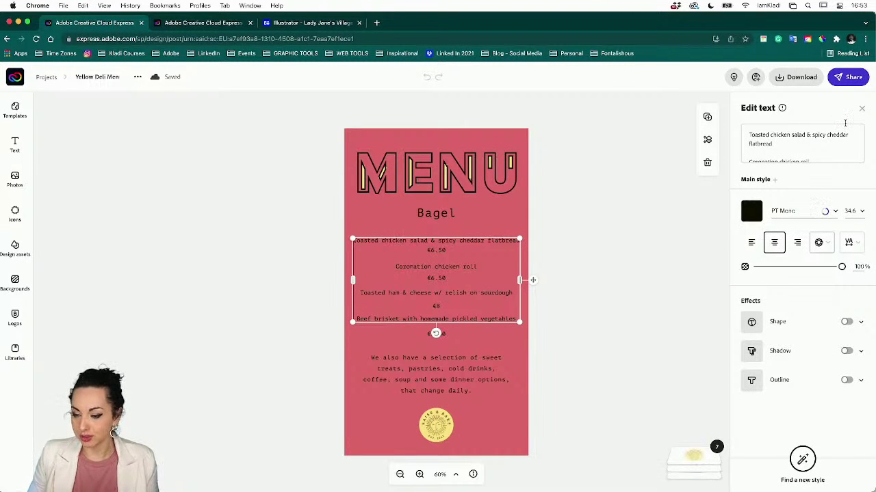
pyautogui.click(769, 142)
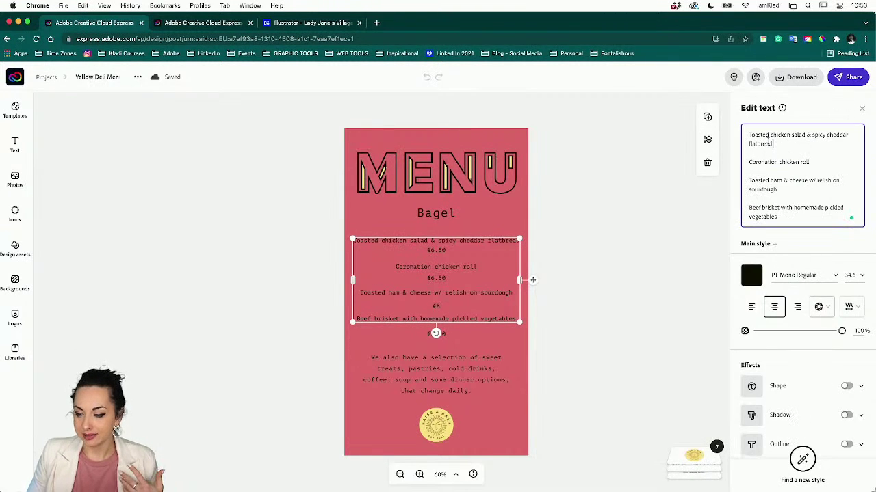
pyautogui.click(692, 104)
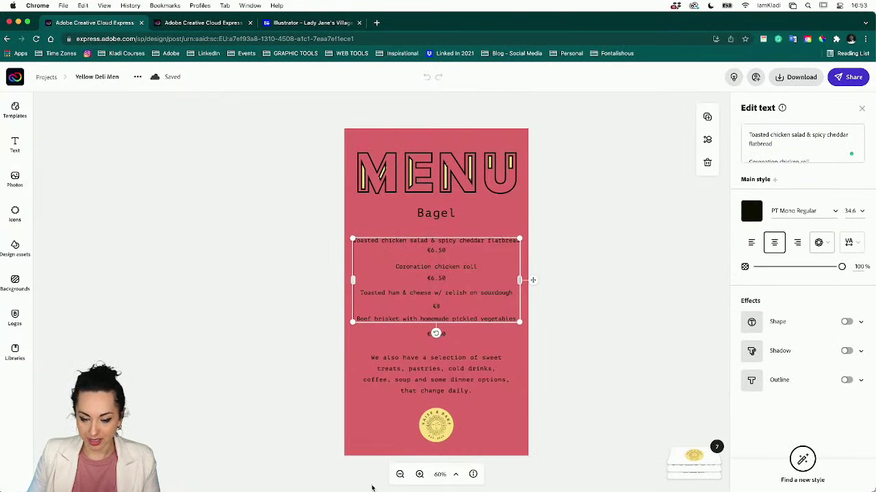
pyautogui.moveTo(372, 487)
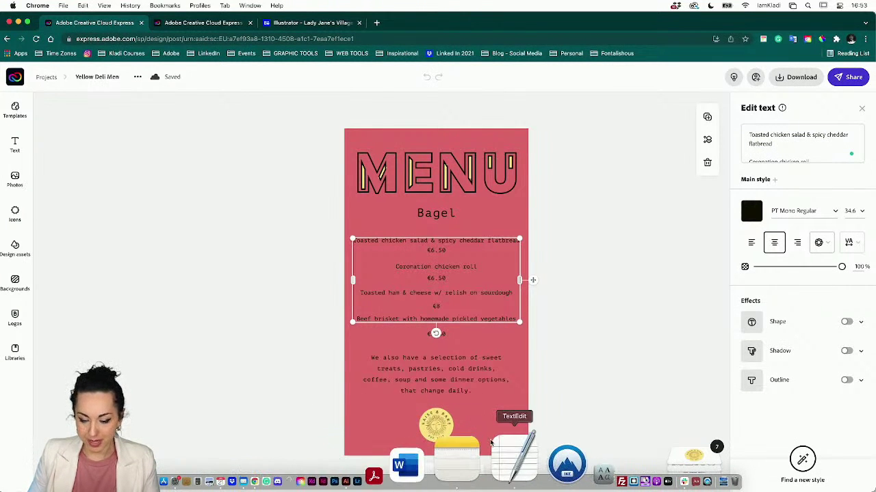
pyautogui.click(493, 445)
pyautogui.moveTo(164, 118); pyautogui.dragTo(86, 69)
pyautogui.press('super+c')
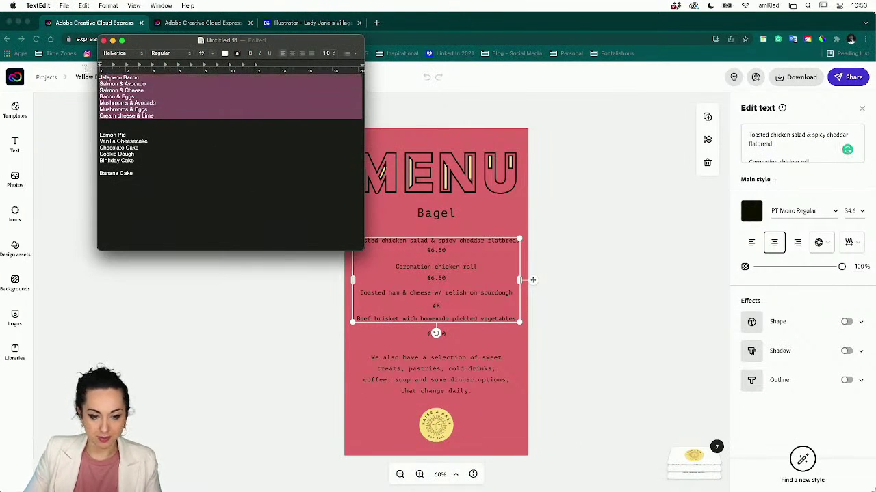
pyautogui.click(771, 135)
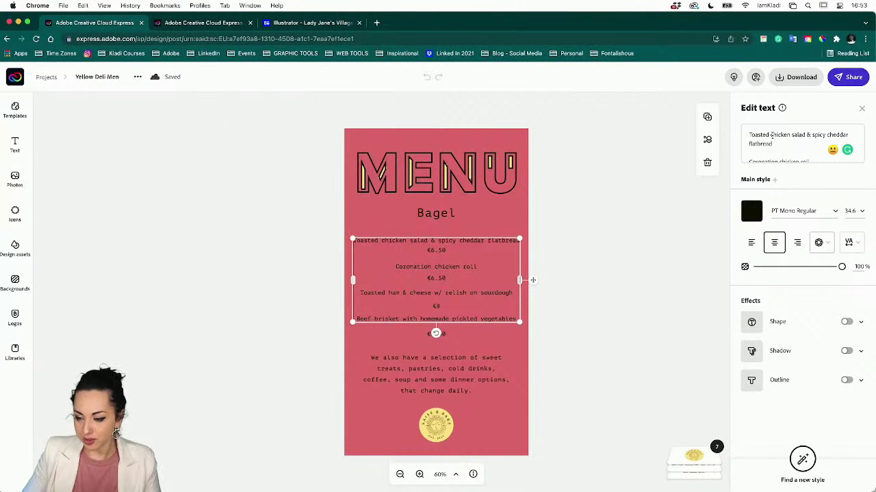
pyautogui.press('super+a')
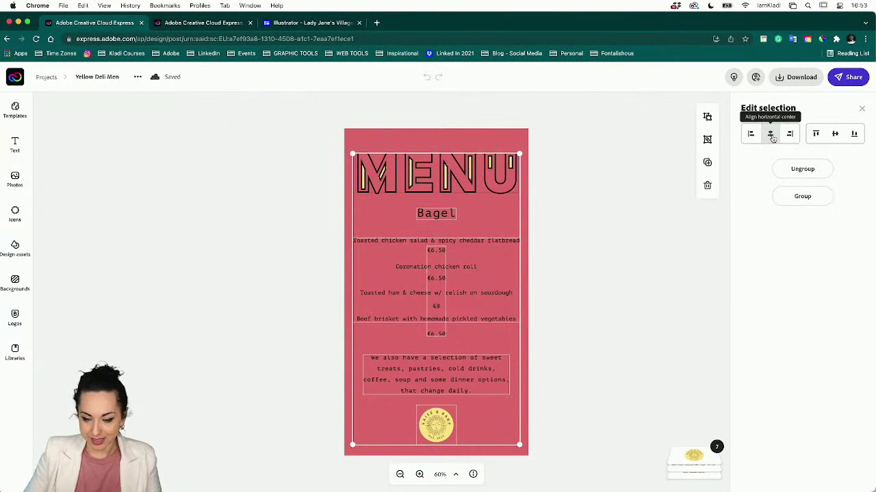
pyautogui.click(599, 254)
pyautogui.click(476, 247)
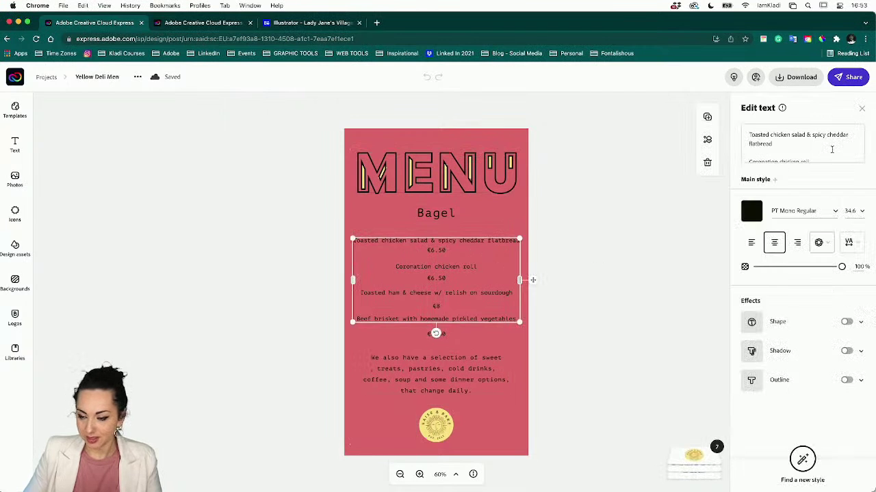
pyautogui.press('super+a')
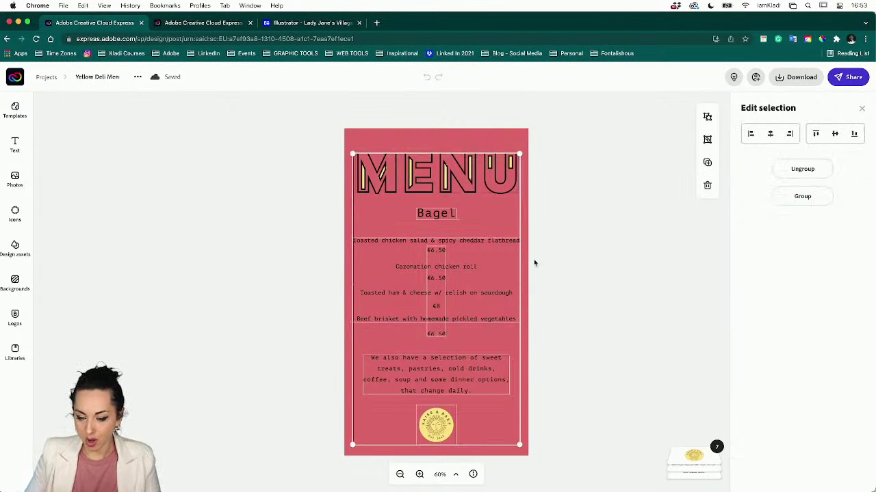
pyautogui.click(603, 266)
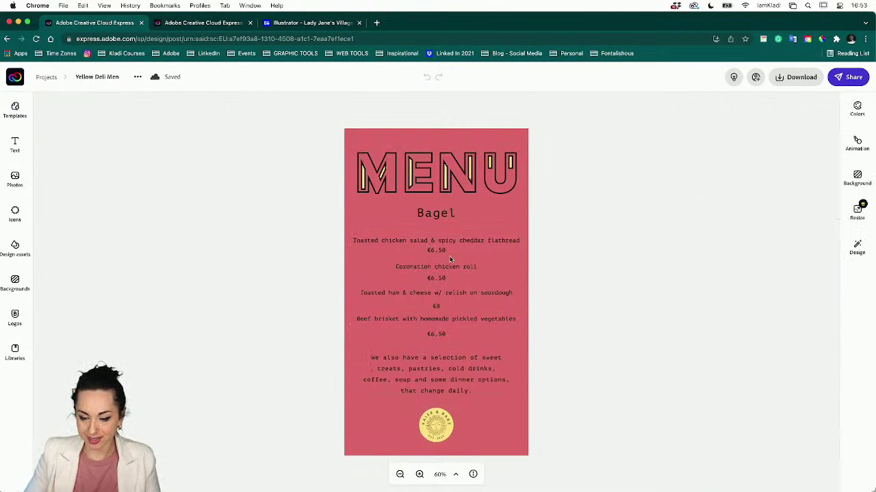
# - Replace the dish list's text in the menu design with the fillings copied from TextEdit
pyautogui.click(450, 267)
pyautogui.click(786, 130)
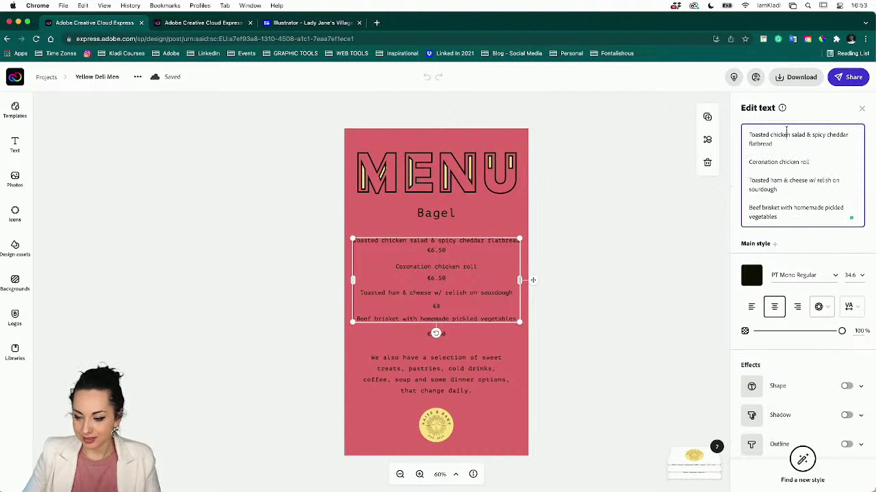
pyautogui.press('super+a')
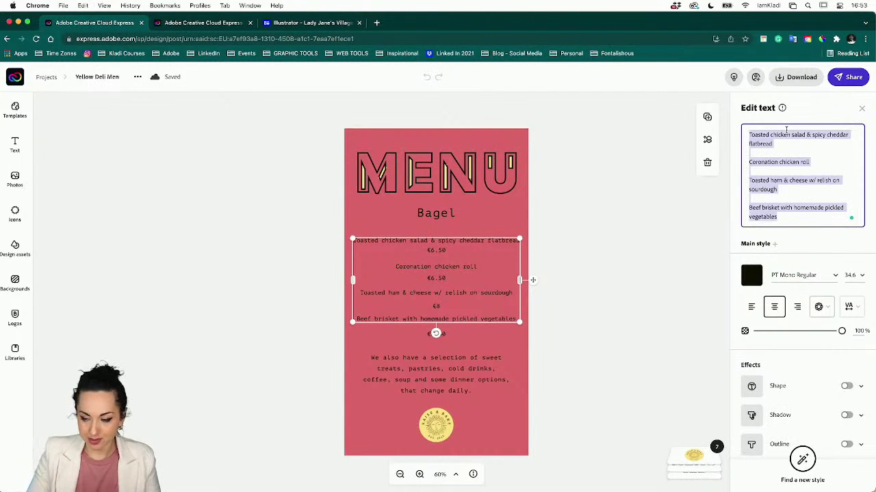
pyautogui.press('super+v')
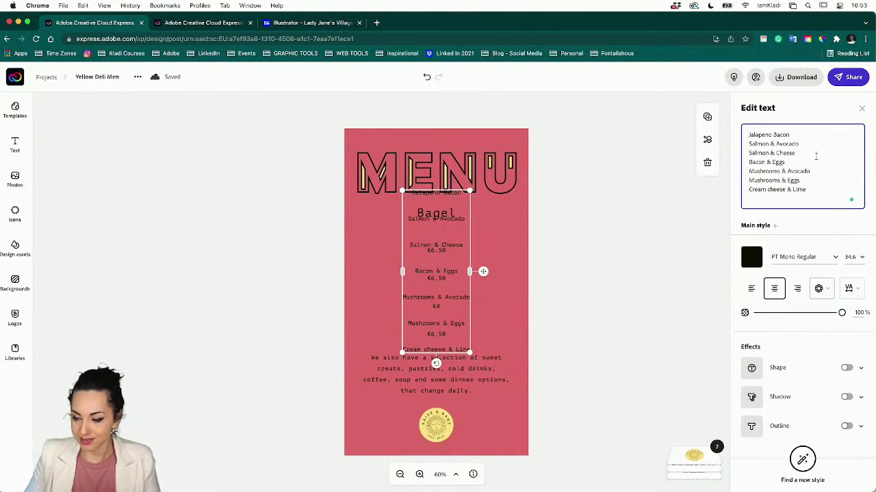
# - Delete the Cream cheese & Lime line from the fillings list and shorten the last entry to Mushrooms & Egg
pyautogui.press('BackSpace')
pyautogui.press('BackSpace')
pyautogui.press('BackSpace')
pyautogui.press('BackSpace')
pyautogui.press('BackSpace')
pyautogui.press('BackSpace')
pyautogui.press('BackSpace')
pyautogui.press('BackSpace')
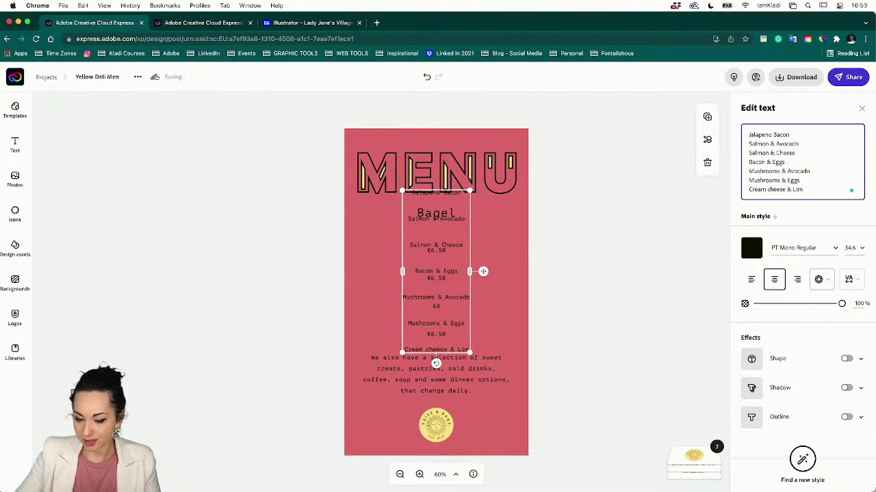
pyautogui.press('BackSpace')
pyautogui.press('BackSpace')
pyautogui.press('BackSpace')
pyautogui.press('BackSpace')
pyautogui.press('BackSpace')
pyautogui.press('BackSpace')
pyautogui.press('BackSpace')
pyautogui.press('BackSpace')
pyautogui.press('BackSpace')
pyautogui.press('BackSpace')
pyautogui.press('BackSpace')
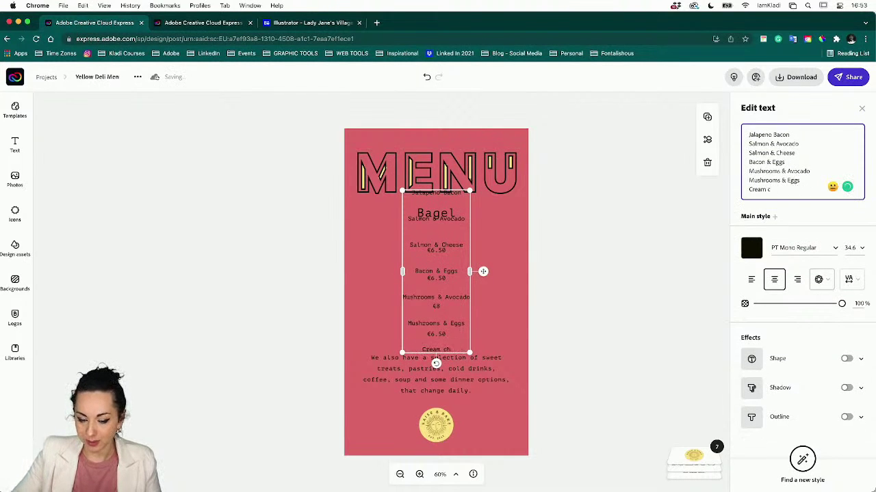
pyautogui.press('BackSpace')
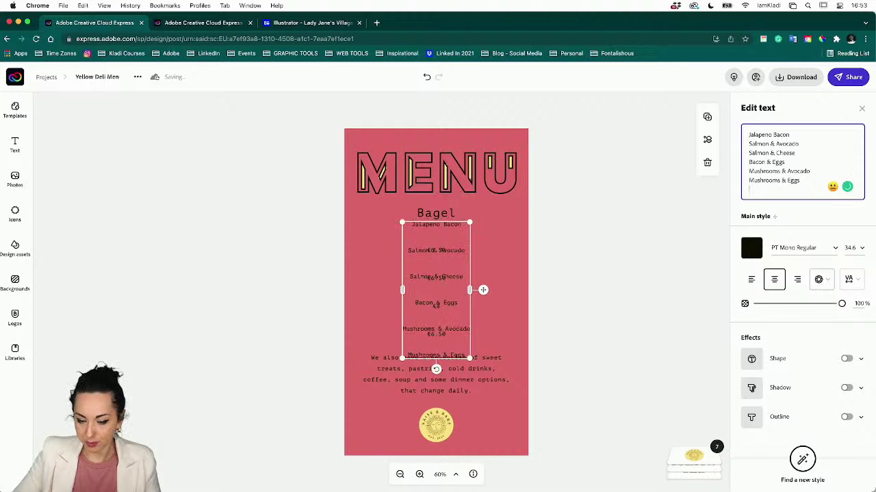
pyautogui.press('BackSpace')
pyautogui.press('BackSpace')
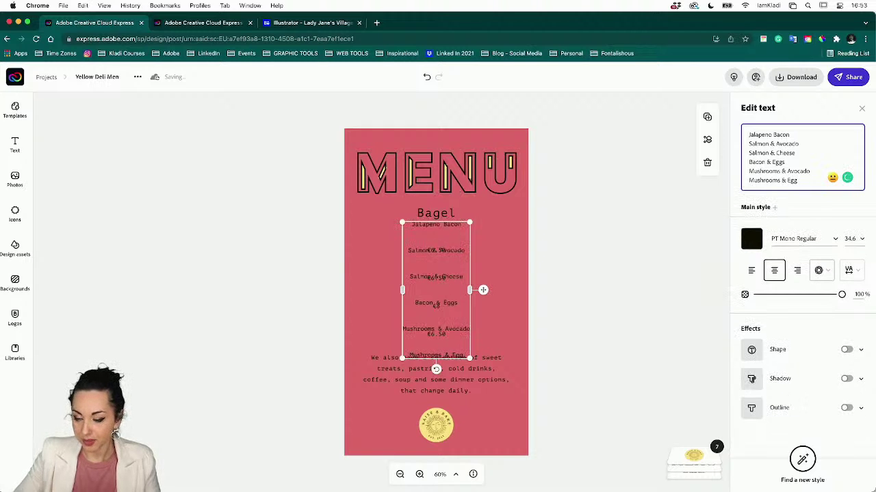
pyautogui.moveTo(748, 162); pyautogui.dragTo(835, 203)
pyautogui.press('BackSpace')
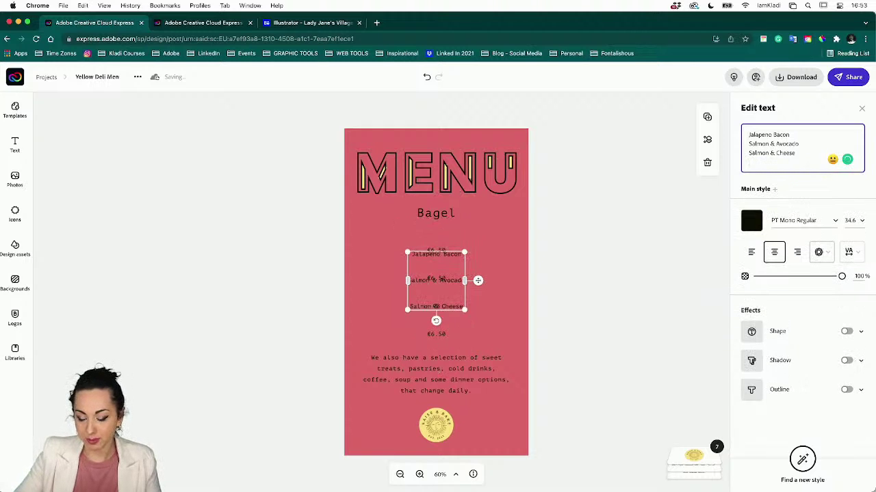
pyautogui.press('super+z')
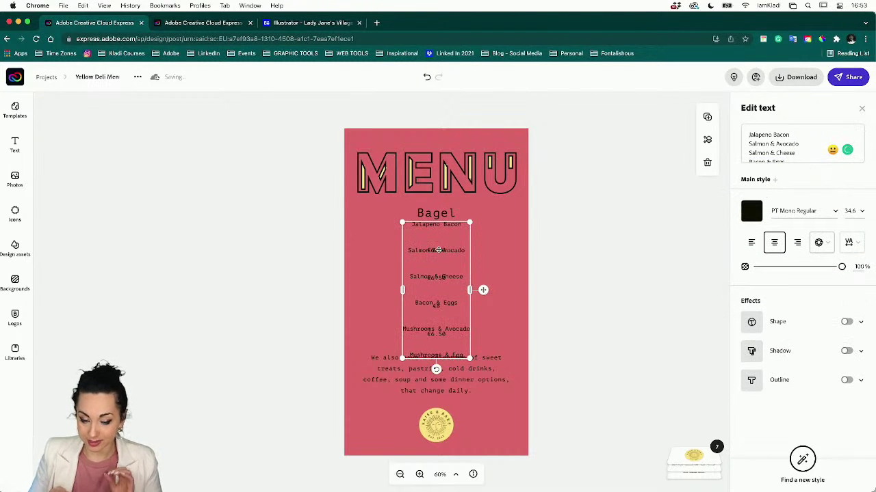
# - Insert one blank line between each of the fillings from Jalapeno Bacon through Mushrooms & Egg
pyautogui.click(798, 134)
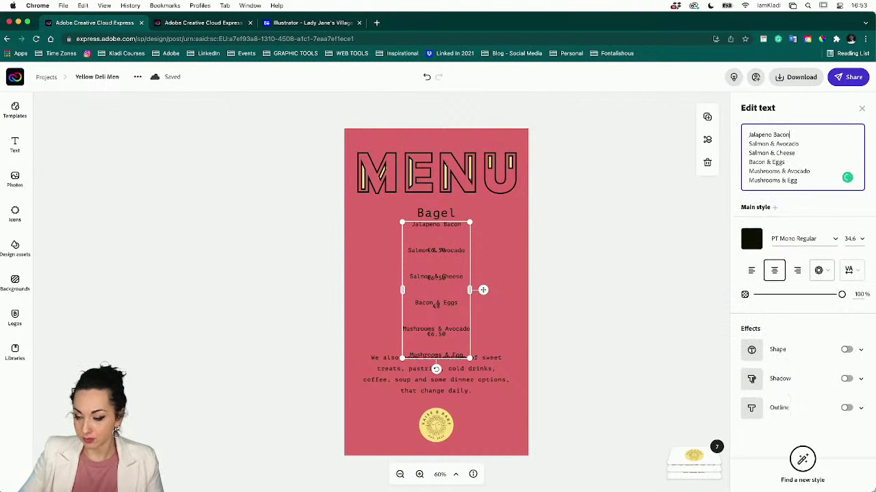
pyautogui.click(804, 144)
pyautogui.press('Return')
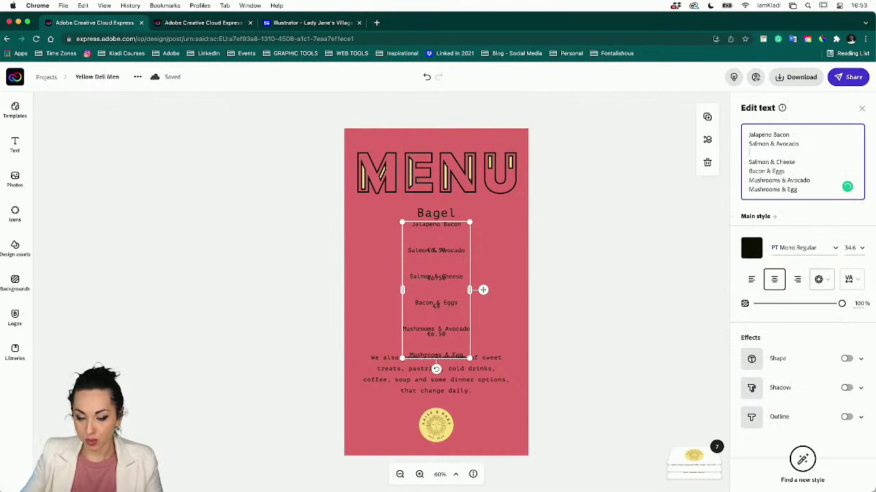
pyautogui.press('BackSpace')
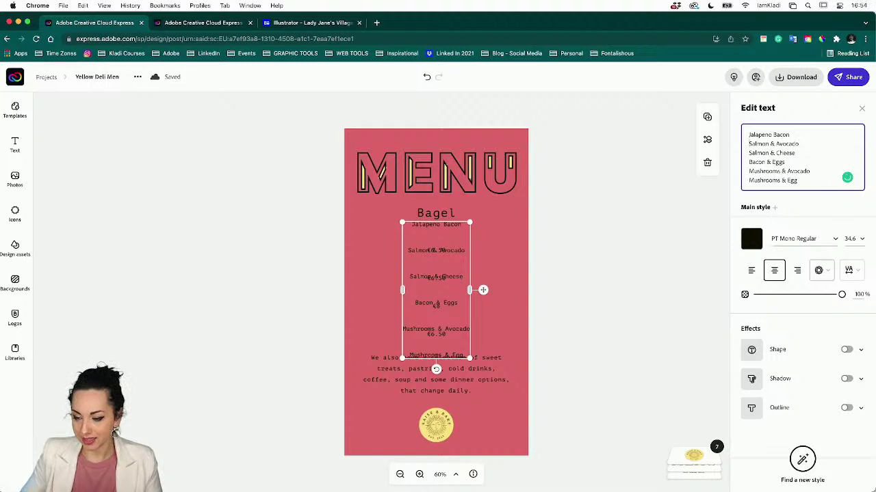
pyautogui.press('Return')
pyautogui.press('Down')
pyautogui.press('Right')
pyautogui.press('Return')
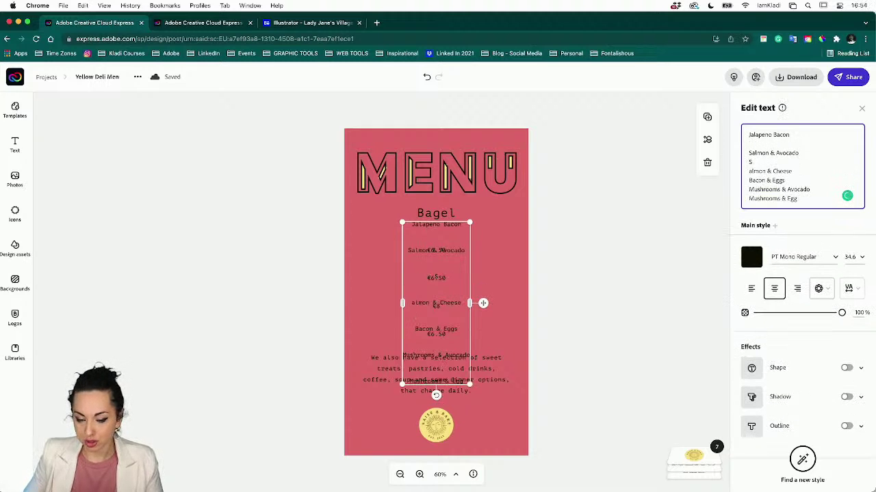
pyautogui.press('Down')
pyautogui.press('Return')
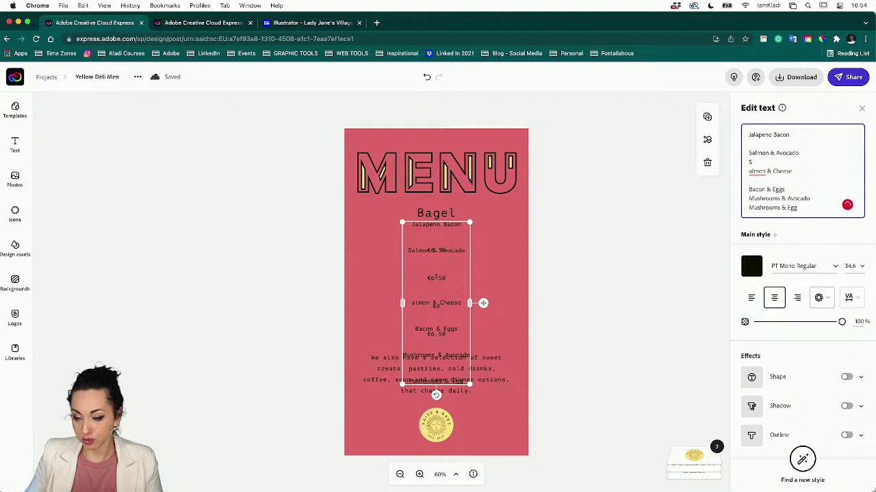
pyautogui.press('BackSpace')
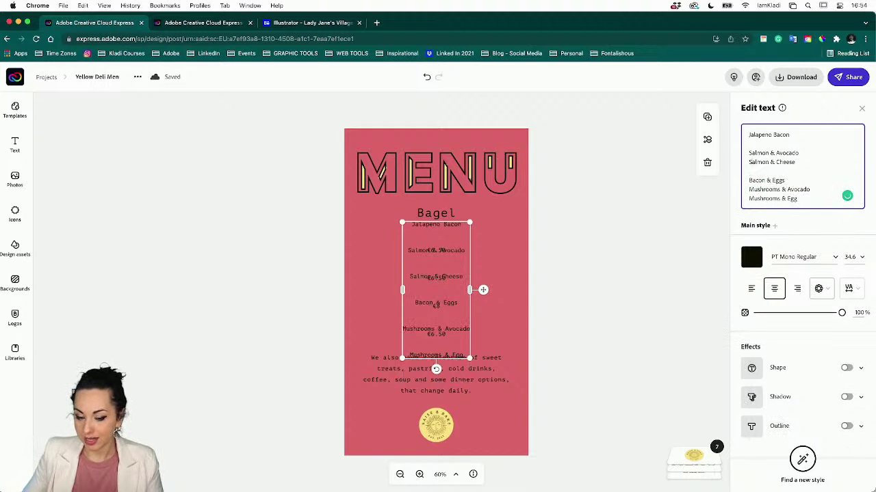
pyautogui.press('Return')
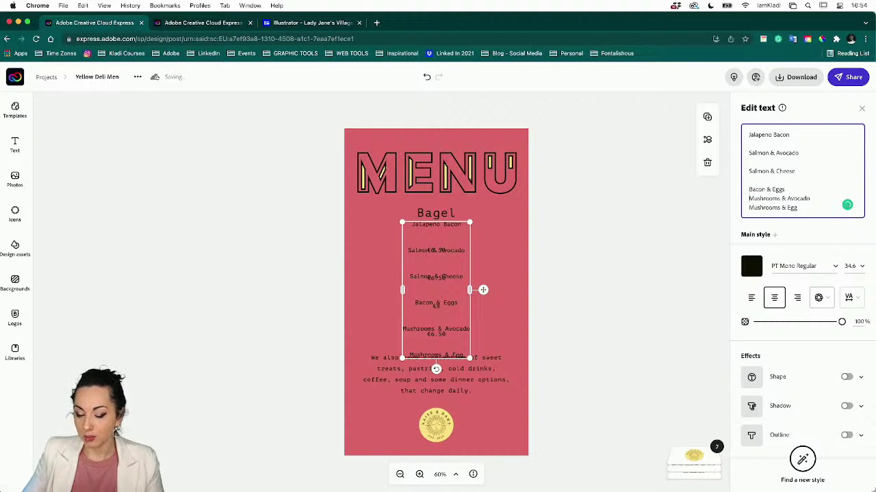
pyautogui.press('Return')
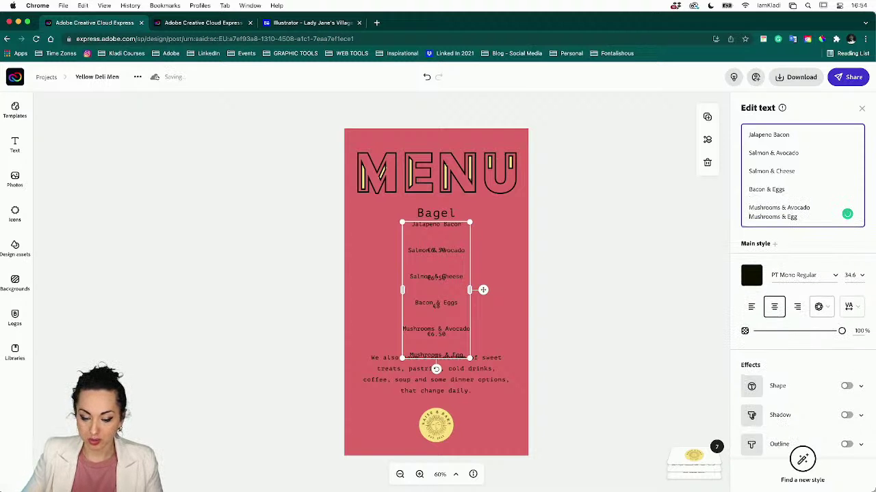
pyautogui.press('Return')
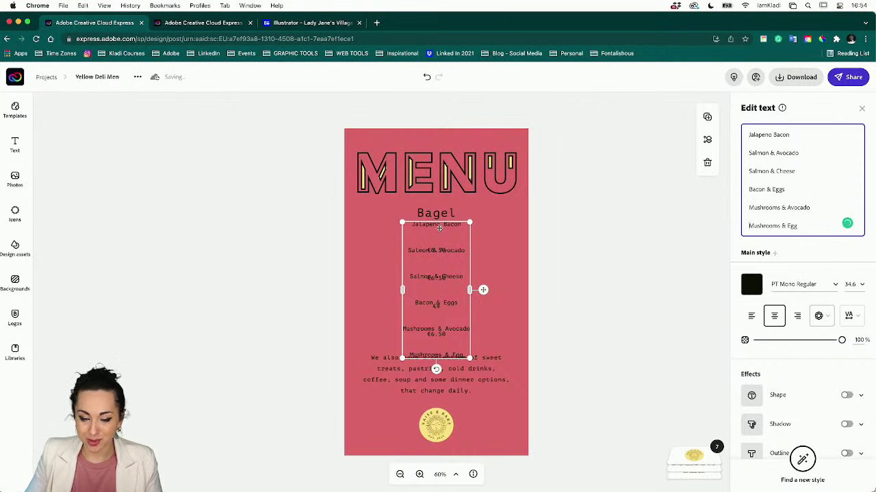
# - Move the fillings list down so each filling sits above a price, and move the closing paragraph below Mushrooms & Egg
pyautogui.moveTo(439, 228); pyautogui.dragTo(434, 244)
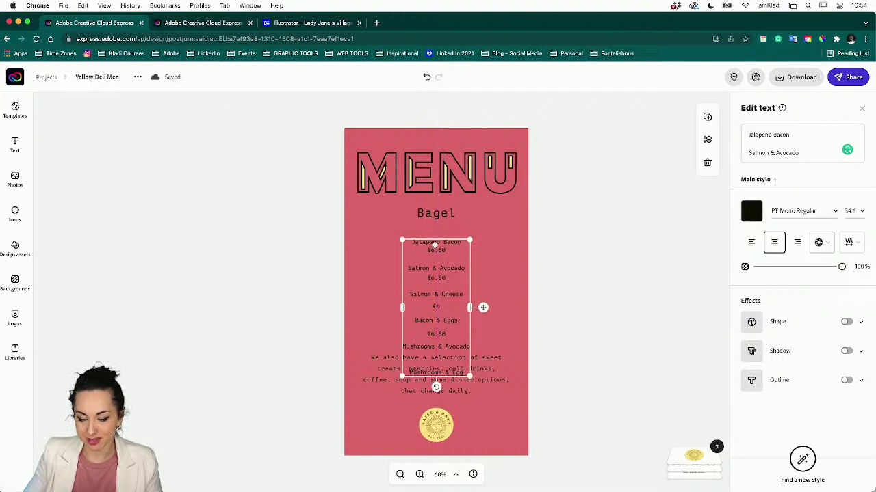
pyautogui.click(383, 369)
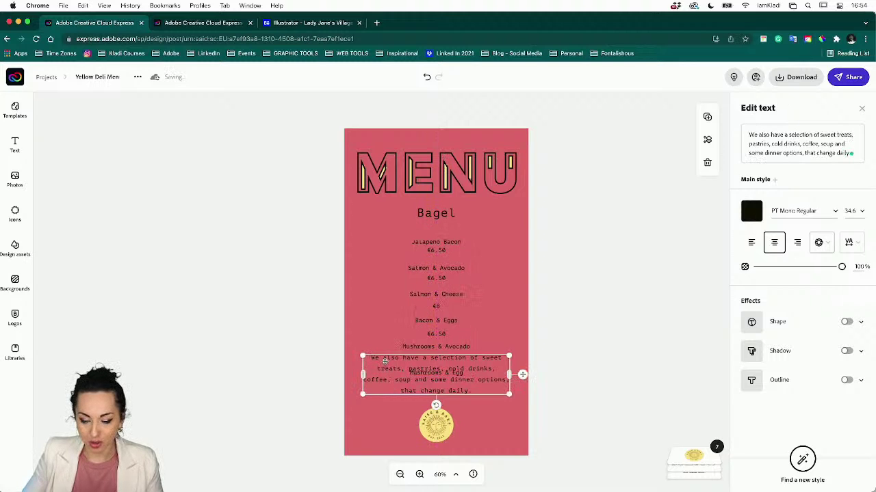
pyautogui.moveTo(385, 361); pyautogui.dragTo(479, 400)
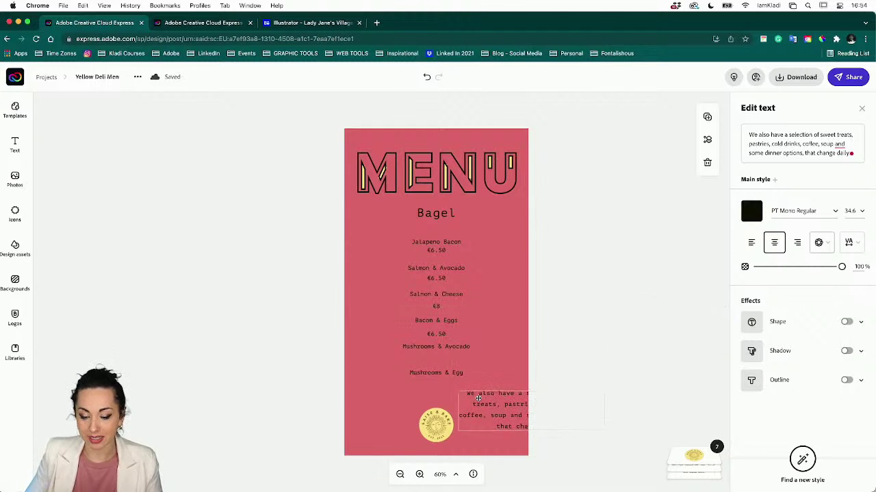
# - Replace the closing paragraph with "Ask for delivery" and centre it between Mushrooms & Egg and the logo
pyautogui.click(798, 158)
pyautogui.click(798, 138)
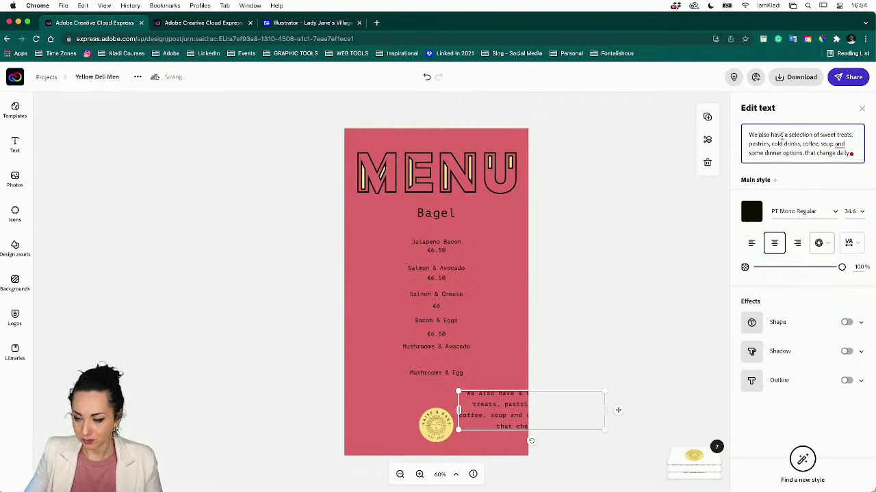
pyautogui.tripleClick(760, 135)
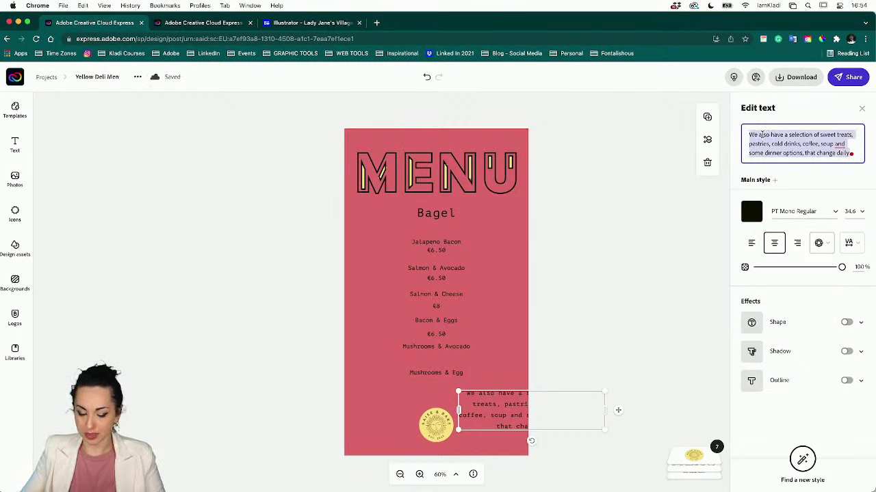
pyautogui.write('Ask fro de')
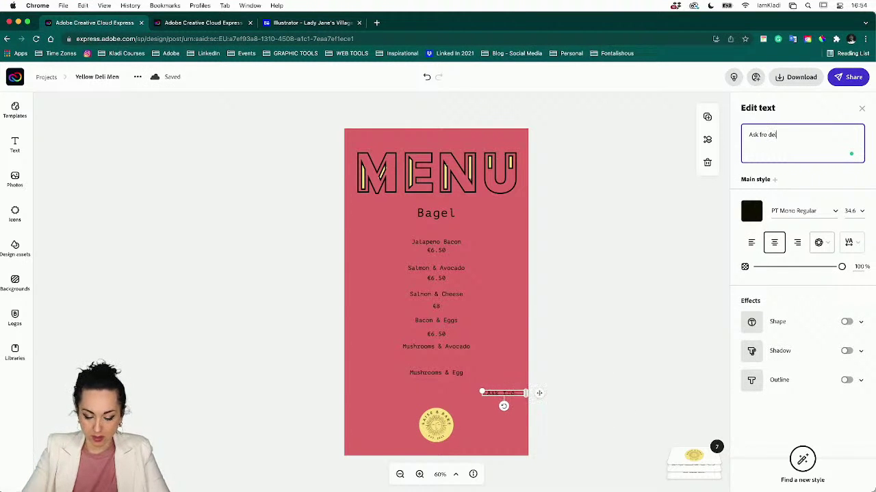
pyautogui.write('l')
pyautogui.press('Left')
pyautogui.press('Left')
pyautogui.press('Left')
pyautogui.press('Left')
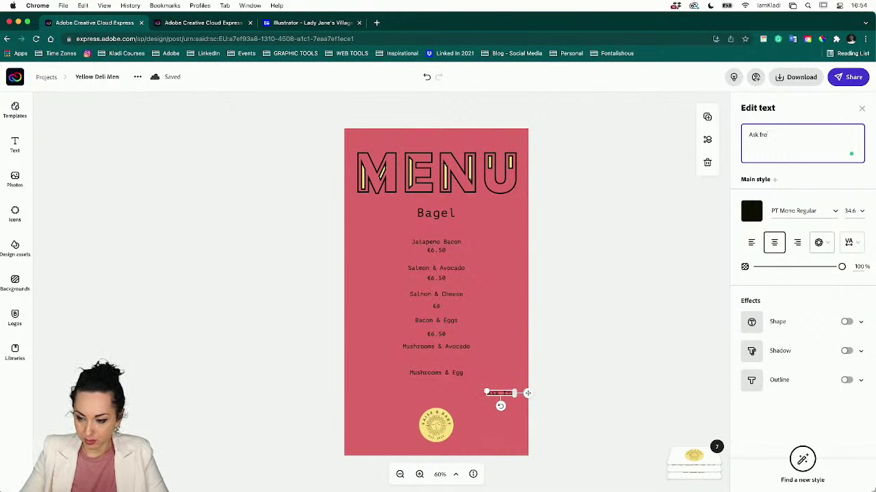
pyautogui.press('BackSpace')
pyautogui.write('or delivery')
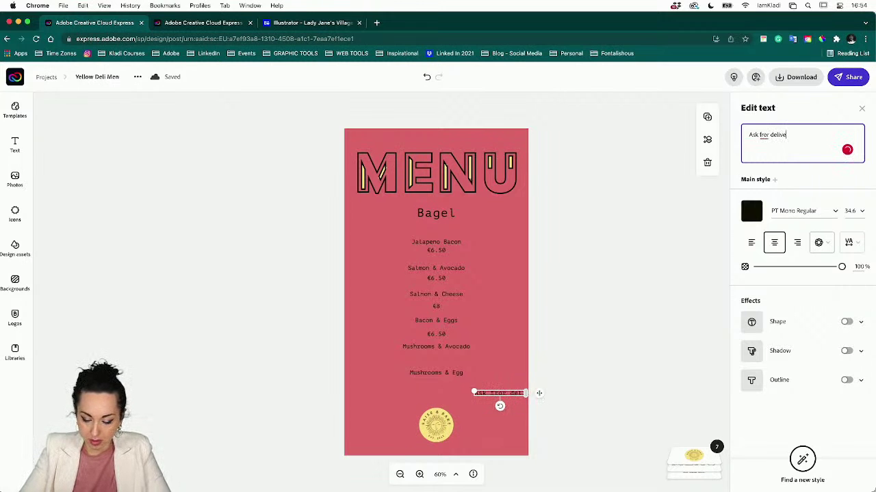
pyautogui.click(763, 134)
pyautogui.press('BackSpace')
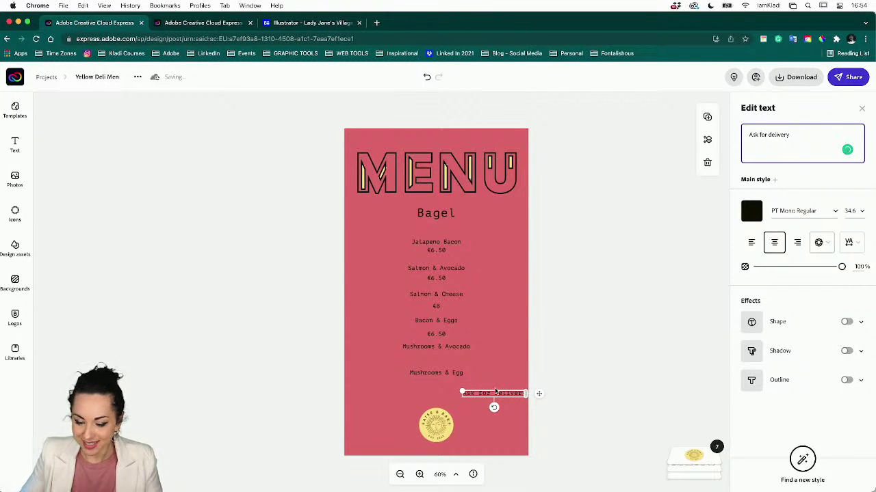
pyautogui.moveTo(495, 395); pyautogui.dragTo(438, 400)
# - Add a blank line after the last entry in the price list and move the list down slightly, centred on the page
pyautogui.click(435, 340)
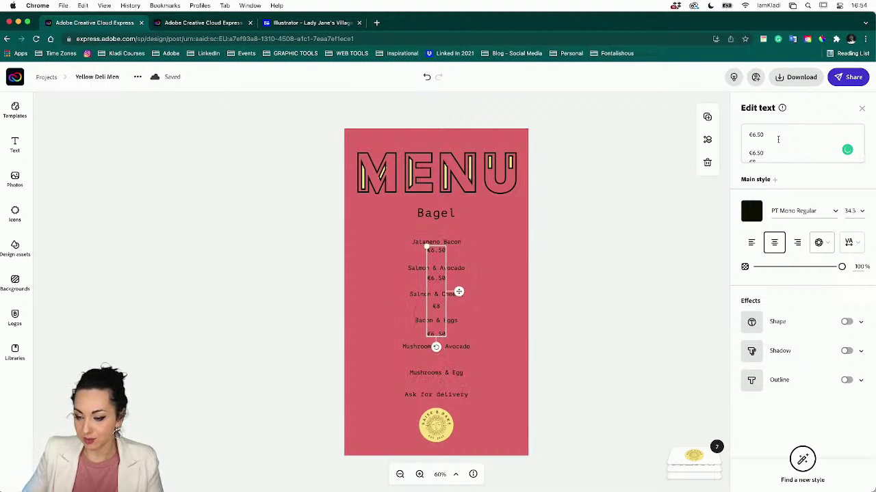
pyautogui.click(772, 153)
pyautogui.click(764, 171)
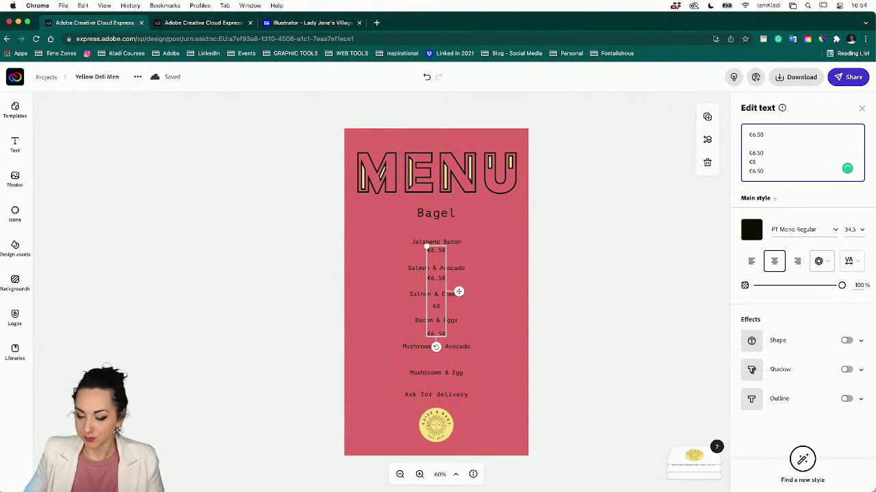
pyautogui.press('Return')
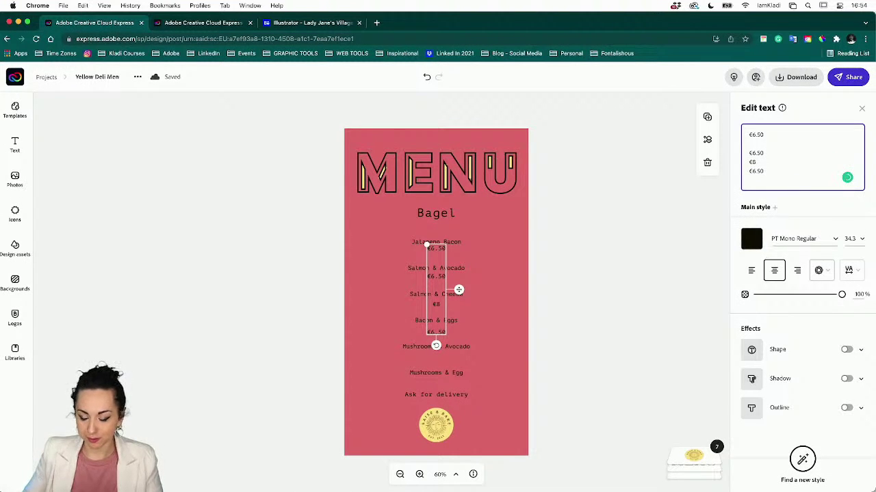
pyautogui.moveTo(439, 285); pyautogui.dragTo(441, 294)
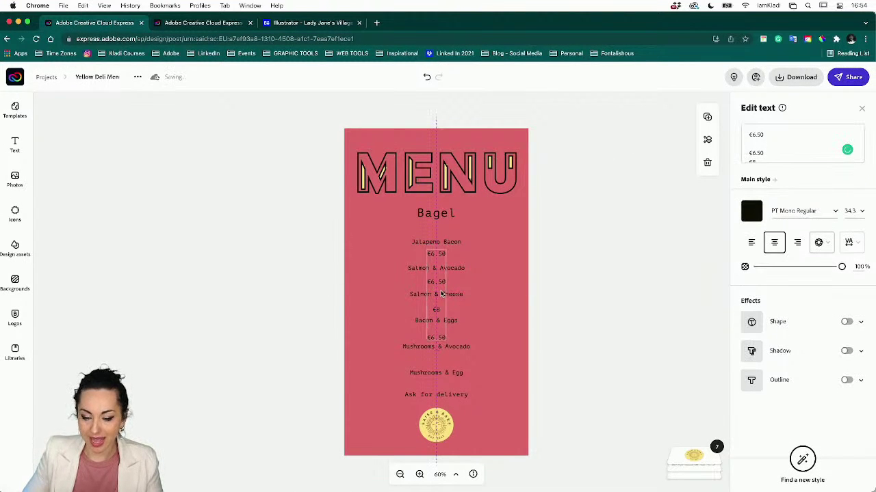
pyautogui.click(769, 159)
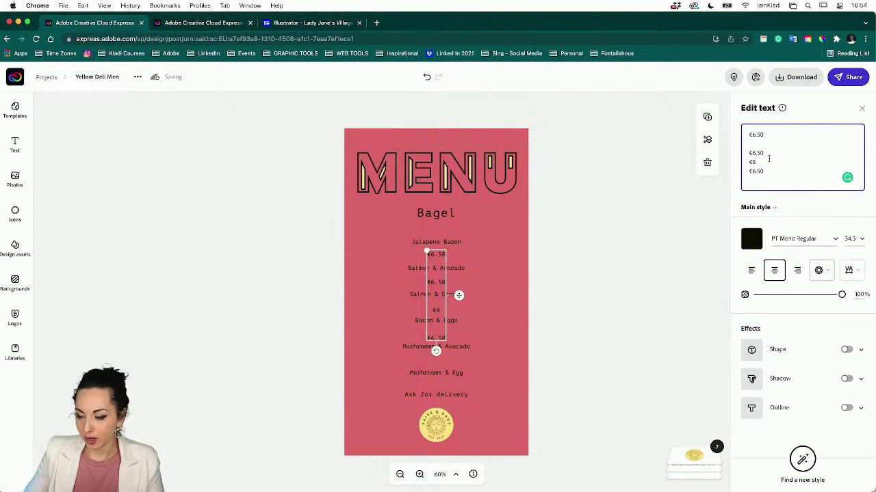
pyautogui.click(769, 170)
pyautogui.press('BackSpace')
pyautogui.press('BackSpace')
pyautogui.press('BackSpace')
pyautogui.press('BackSpace')
pyautogui.press('BackSpace')
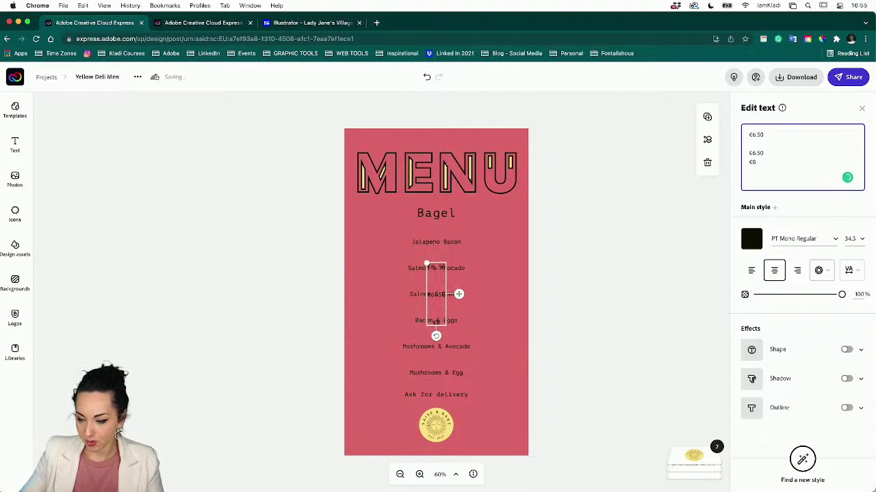
pyautogui.press('super+z')
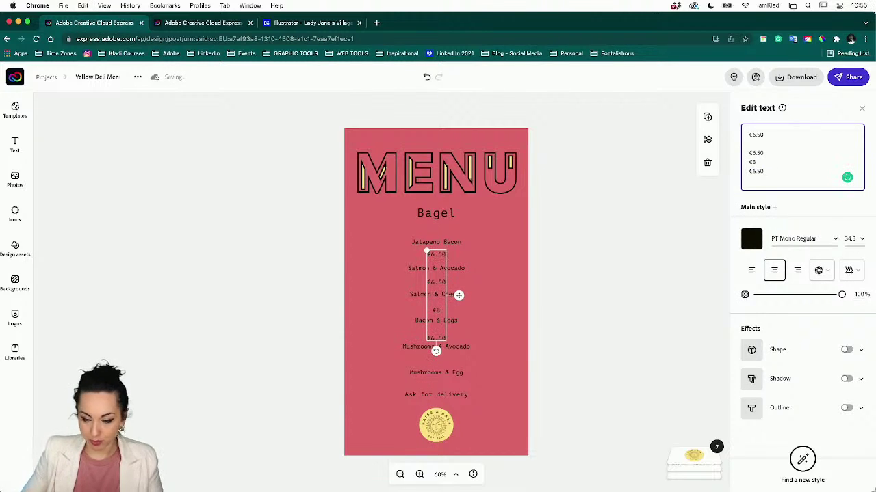
# - Copy the last €6.50 price and add it twice on new lines for Mushrooms & Avocado and Mushrooms & Egg
pyautogui.hotkey('shift', 'Left')
pyautogui.hotkey('shift', 'Left')
pyautogui.hotkey('shift', 'Left')
pyautogui.hotkey('shift', 'Left')
pyautogui.hotkey('shift', 'Left')
pyautogui.press('super+c')
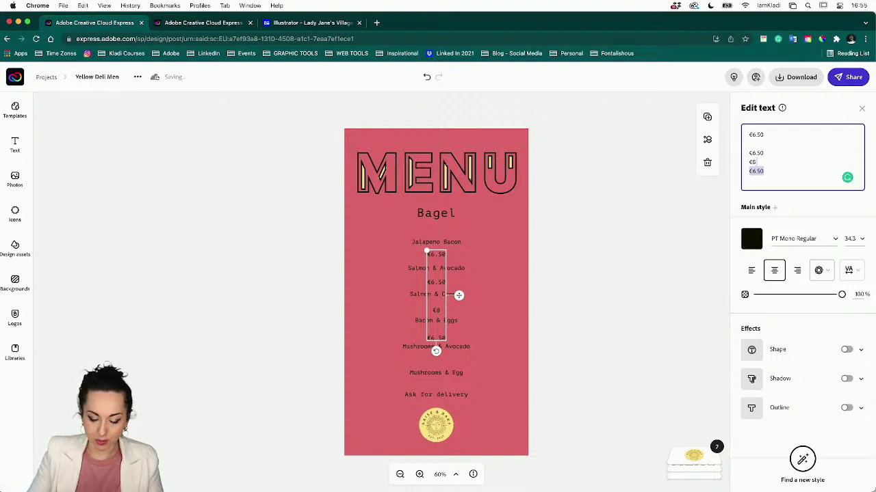
pyautogui.press('Right')
pyautogui.press('Return')
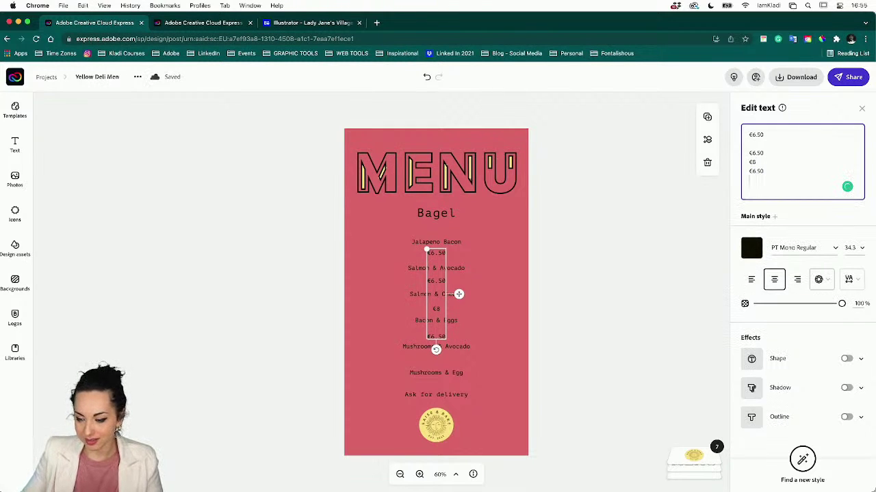
pyautogui.press('super+v')
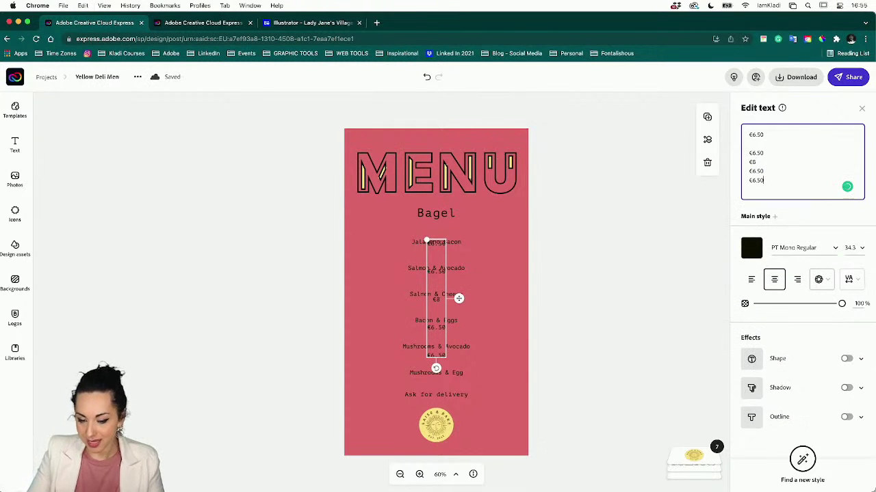
pyautogui.press('Return')
pyautogui.press('super+v')
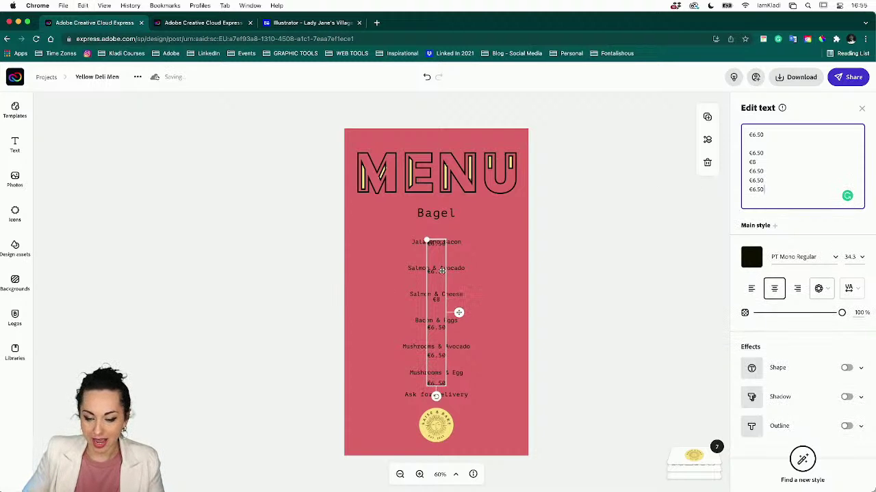
# - Shift the fillings list up slightly and adjust the price list so each price sits below its filling and above "Ask for delivery"
pyautogui.moveTo(441, 272); pyautogui.dragTo(442, 276)
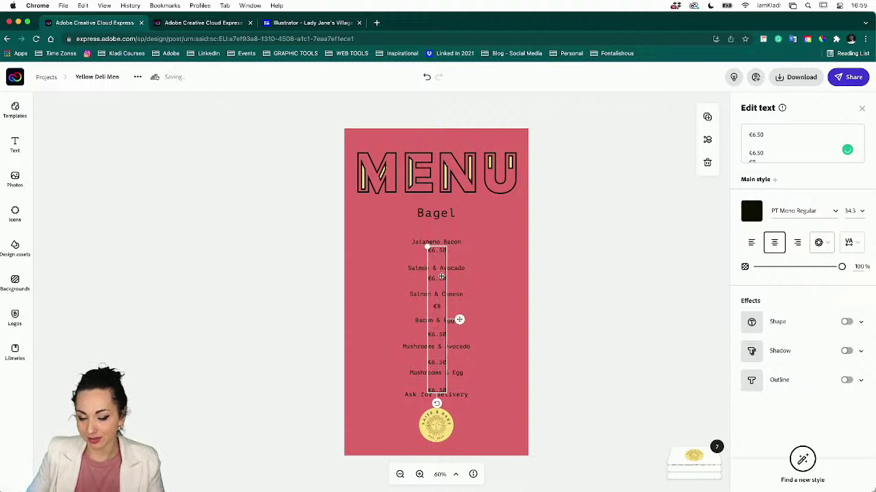
pyautogui.click(415, 245)
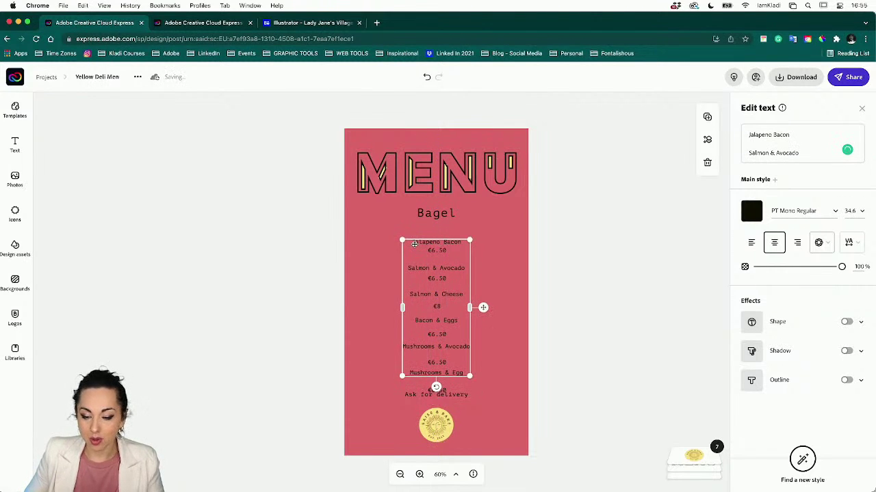
pyautogui.moveTo(414, 244); pyautogui.dragTo(414, 238)
pyautogui.click(432, 253)
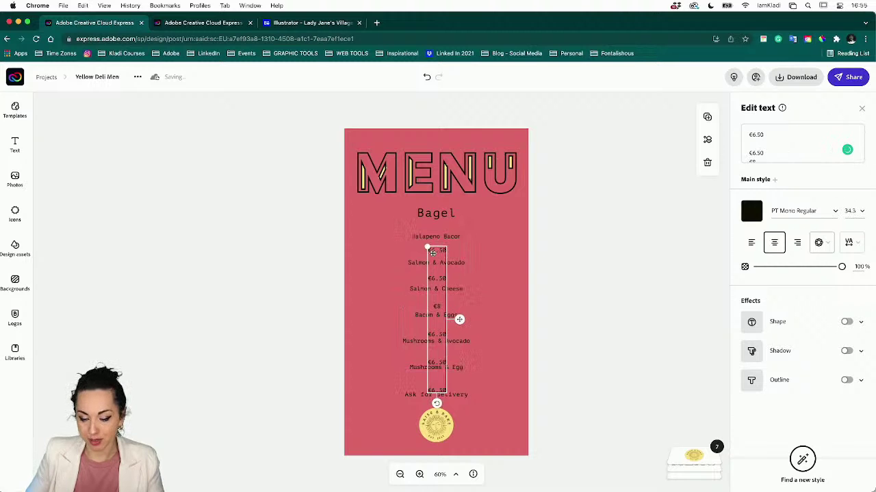
pyautogui.press('Up')
pyautogui.press('Up')
pyautogui.press('Up')
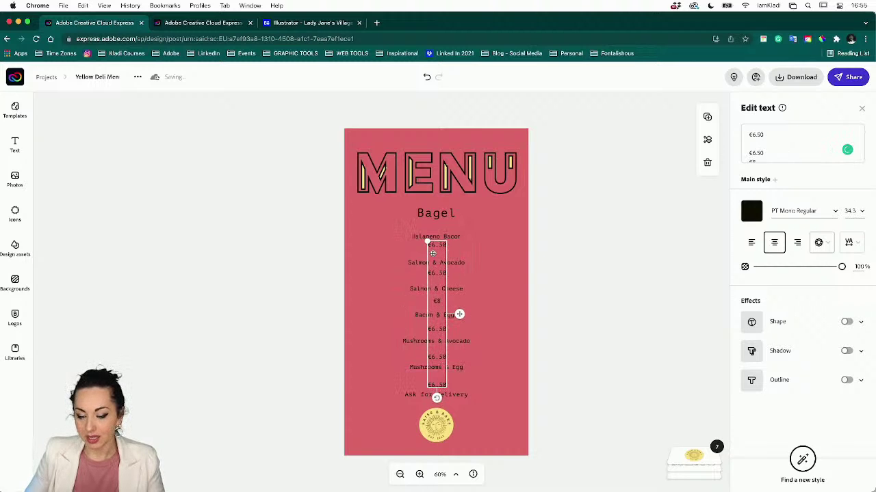
# - Change the last price, under Mushrooms & Egg, to €6 and deselect the price list
pyautogui.click(765, 153)
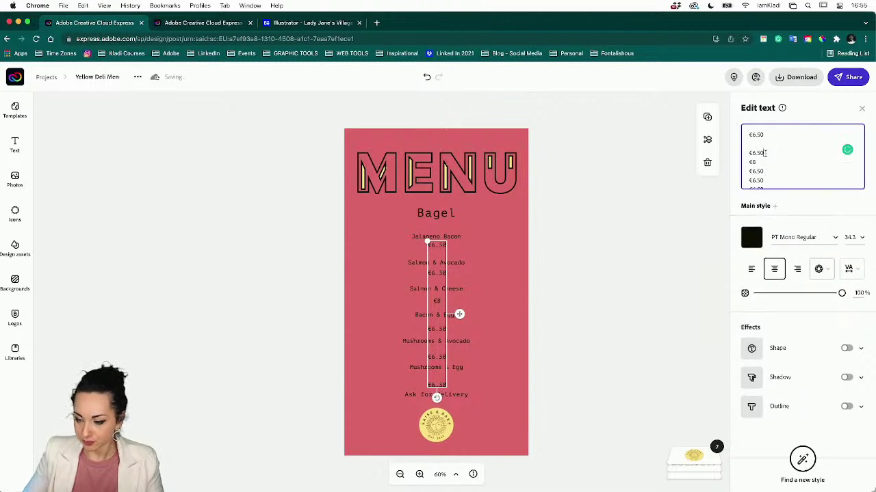
pyautogui.press('Down')
pyautogui.press('BackSpace')
pyautogui.press('BackSpace')
pyautogui.press('BackSpace')
pyautogui.press('BackSpace')
pyautogui.press('BackSpace')
pyautogui.press('BackSpace')
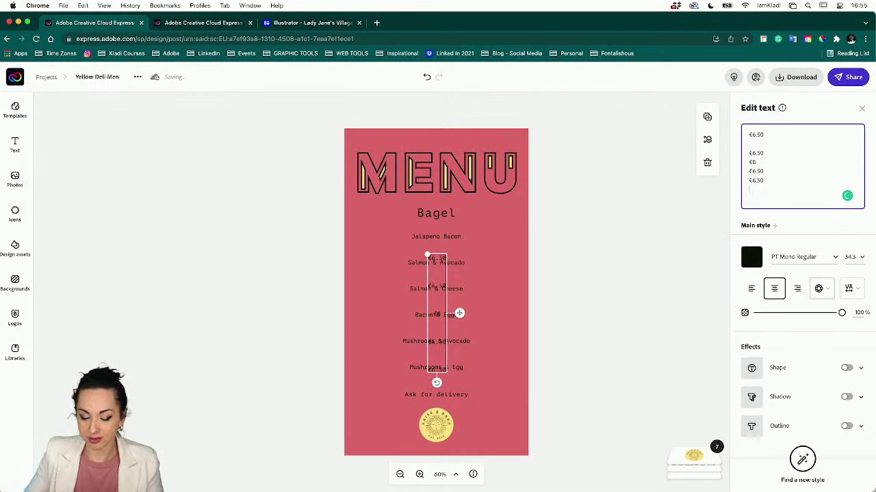
pyautogui.press('super+z')
pyautogui.press('super+z')
pyautogui.press('super+z')
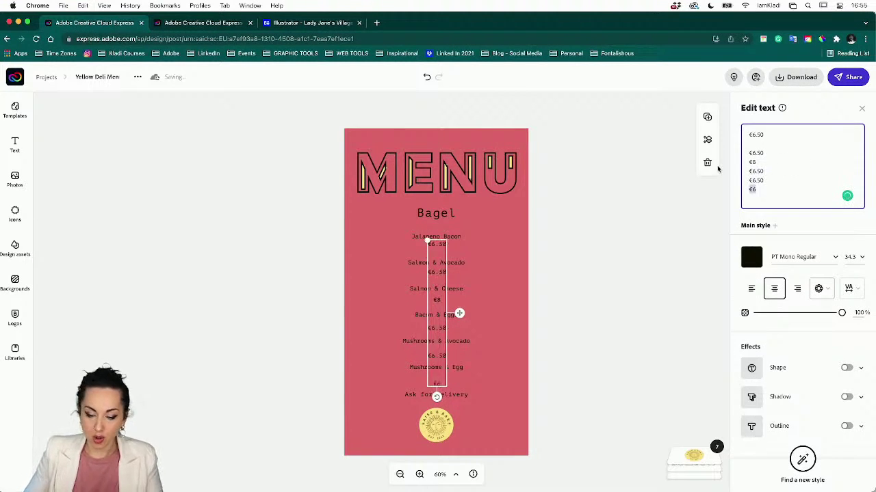
pyautogui.click(554, 339)
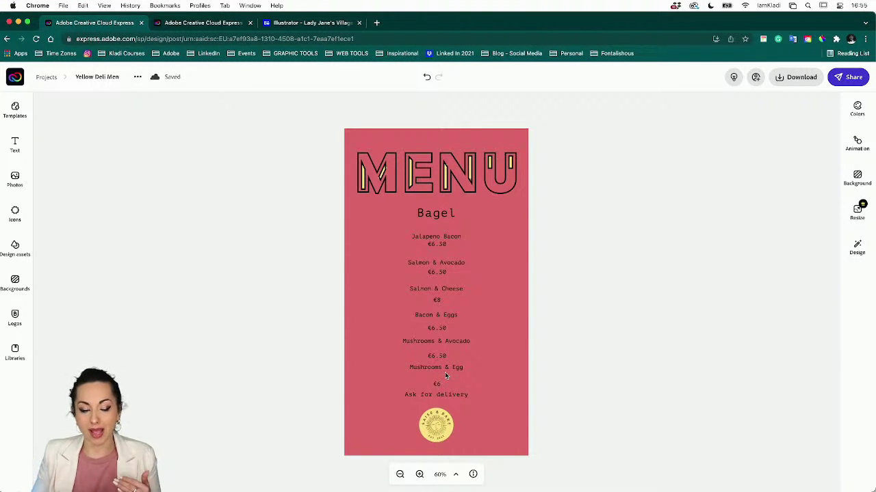
pyautogui.click(15, 143)
pyautogui.click(86, 166)
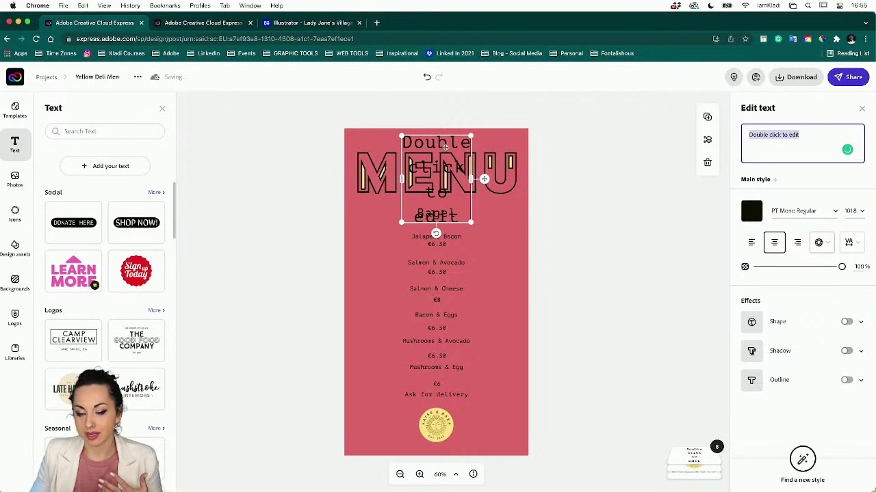
pyautogui.moveTo(445, 147); pyautogui.dragTo(497, 231)
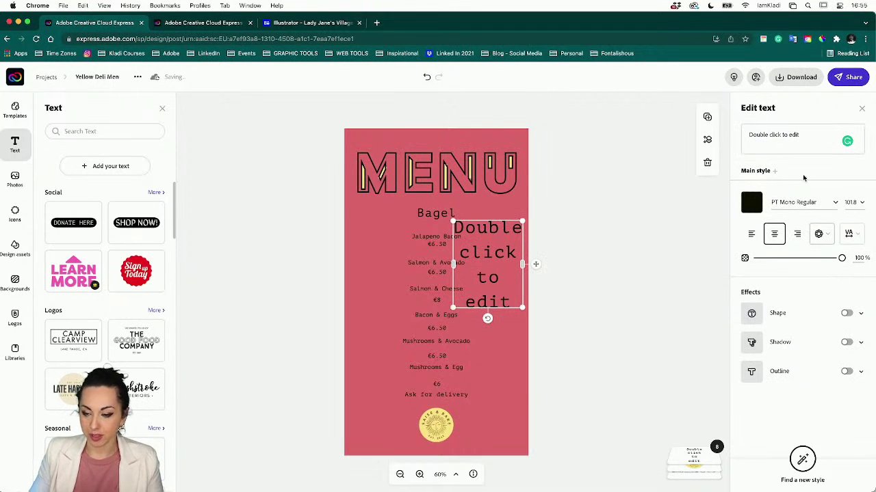
pyautogui.click(707, 163)
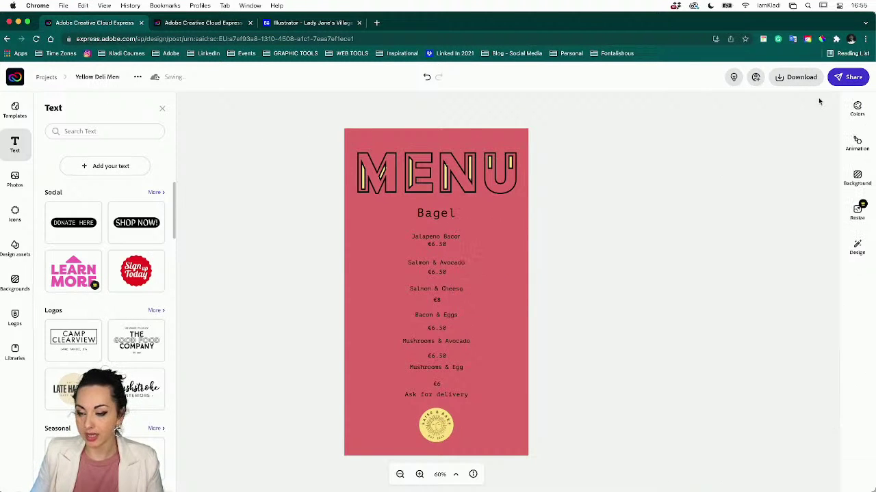
# - Download the menu as a JPG and save it as Yellow Deli Menu Instagram Story in the RAISE AND BAKE folder
pyautogui.click(796, 78)
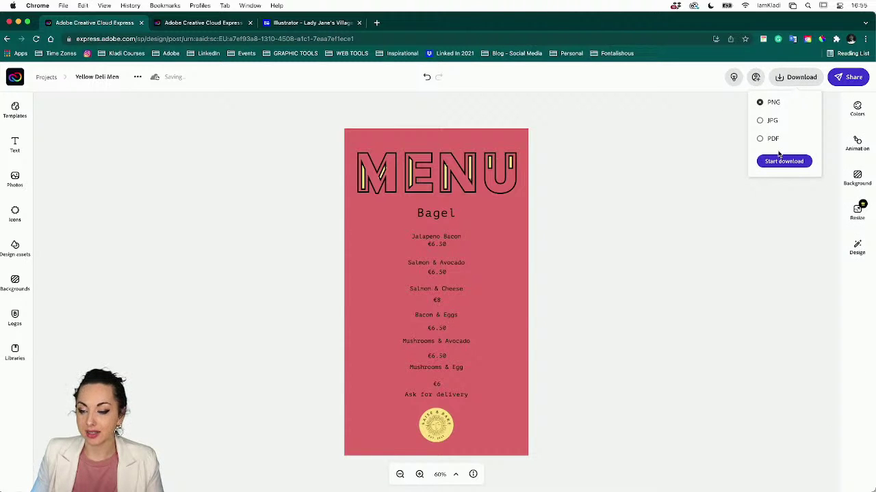
pyautogui.click(768, 124)
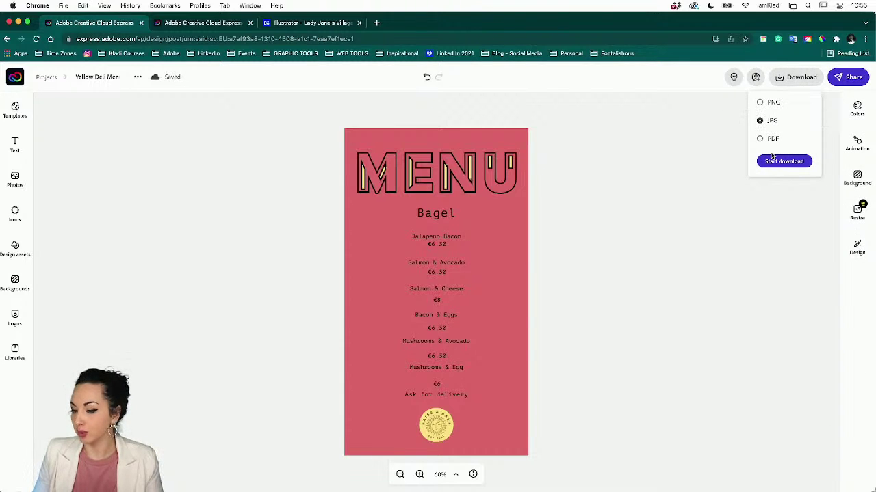
pyautogui.click(773, 161)
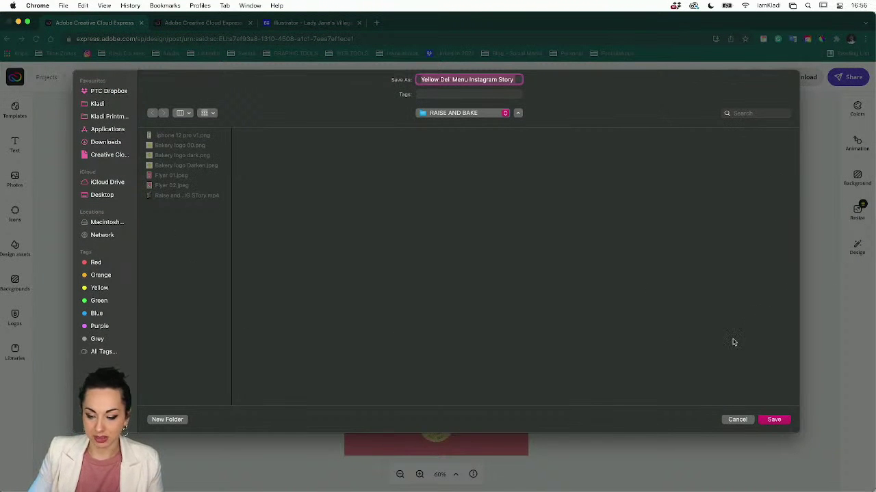
pyautogui.click(780, 417)
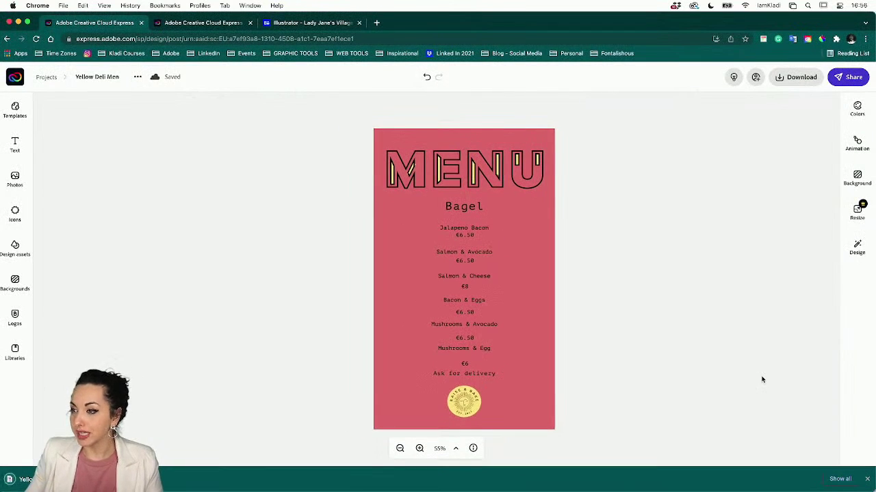